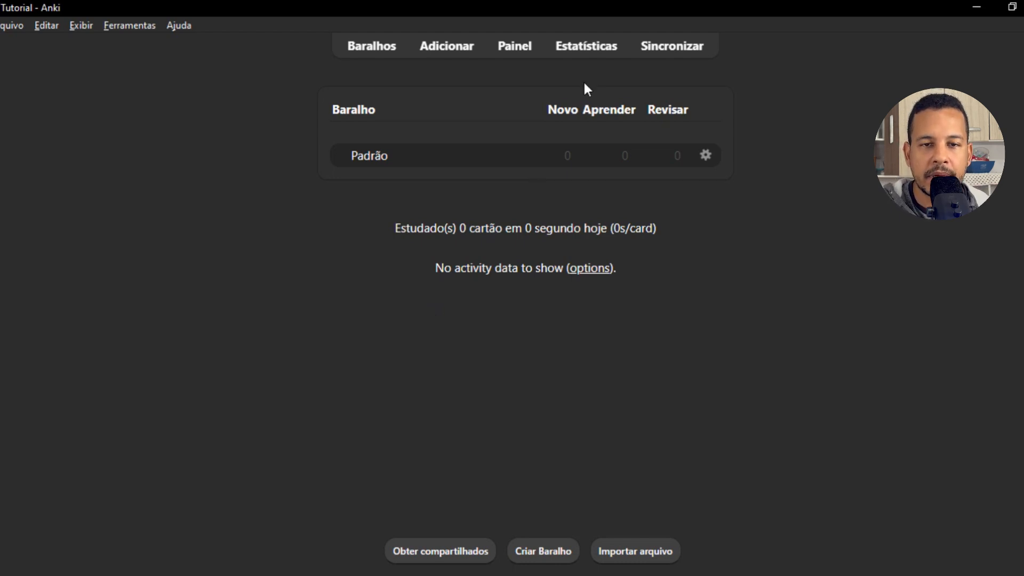
# - Open the AnkiWeb account dialog for synchronization and move it slightly higher
pyautogui.click(665, 49)
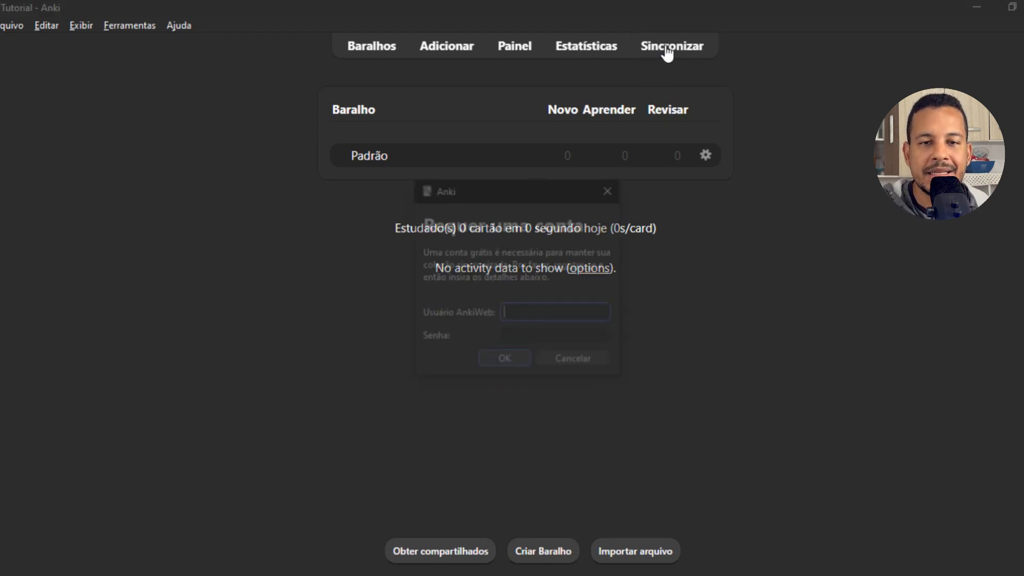
pyautogui.click(611, 199)
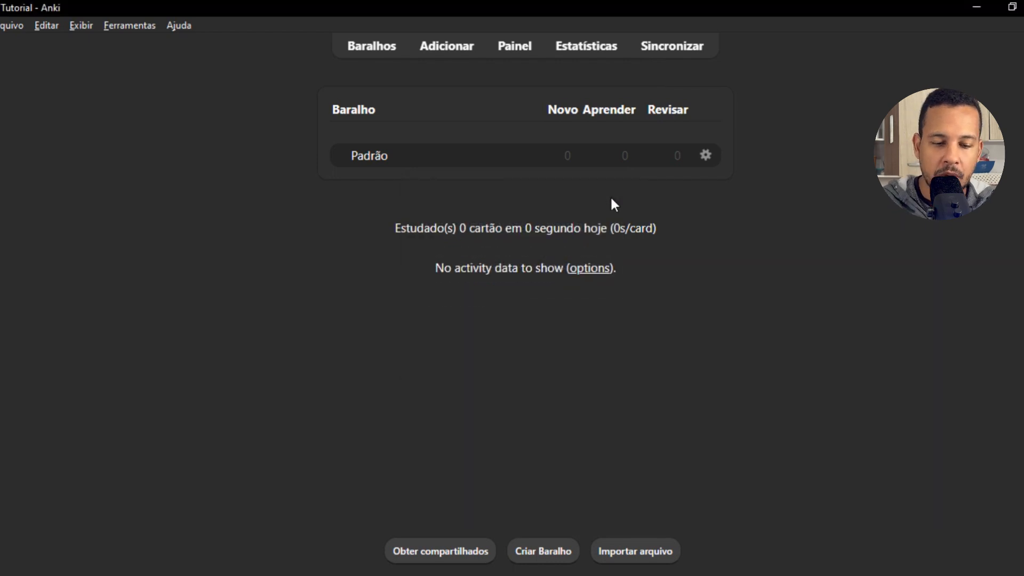
pyautogui.press('y')
pyautogui.click(536, 335)
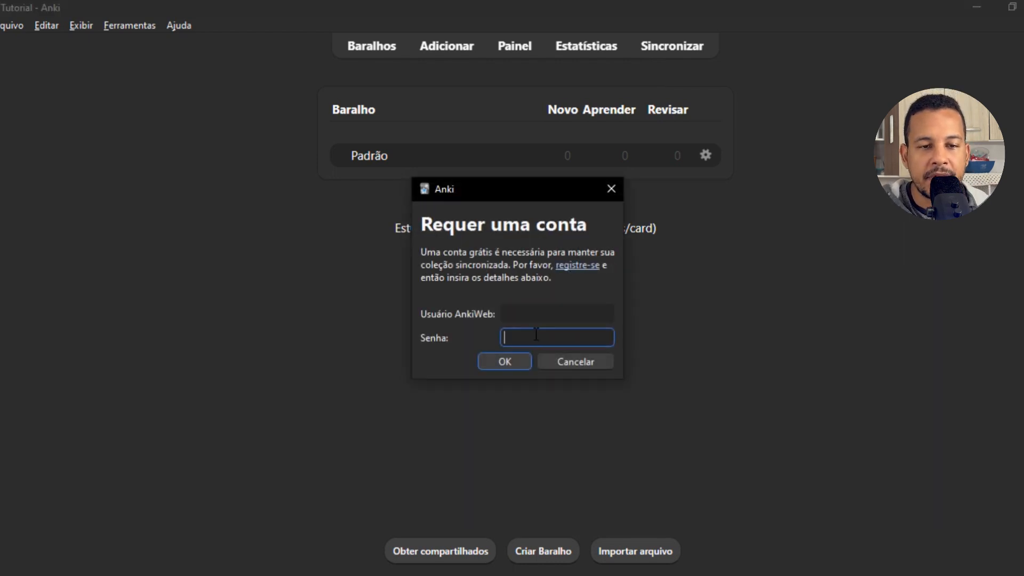
pyautogui.moveTo(521, 190); pyautogui.dragTo(527, 171)
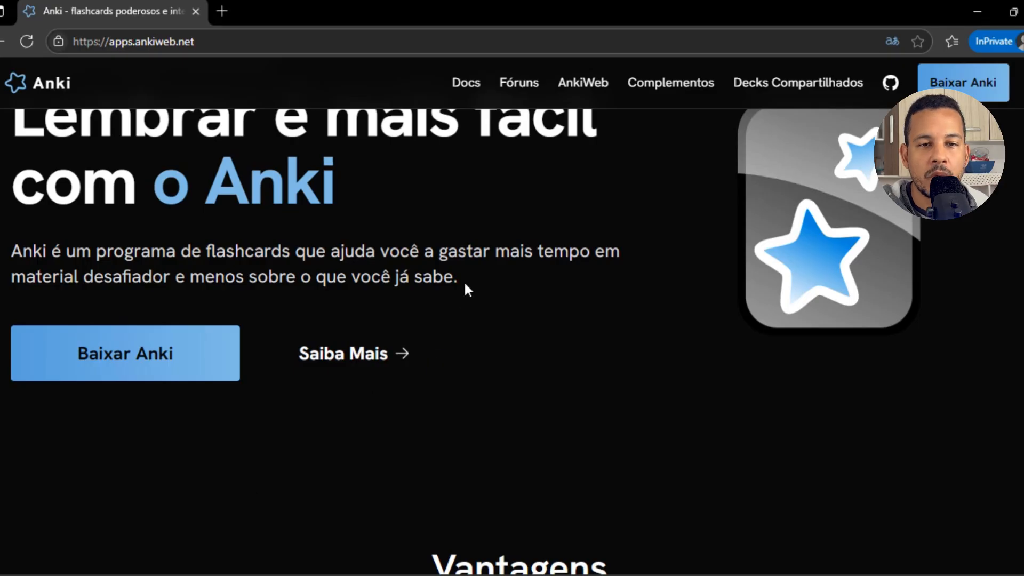
# - Switch to the Anki website in the browser and view the e-mail field on AnkiWeb's account sign-up page
pyautogui.scroll(-4, 586, 240)
pyautogui.scroll(3, 737, 199)
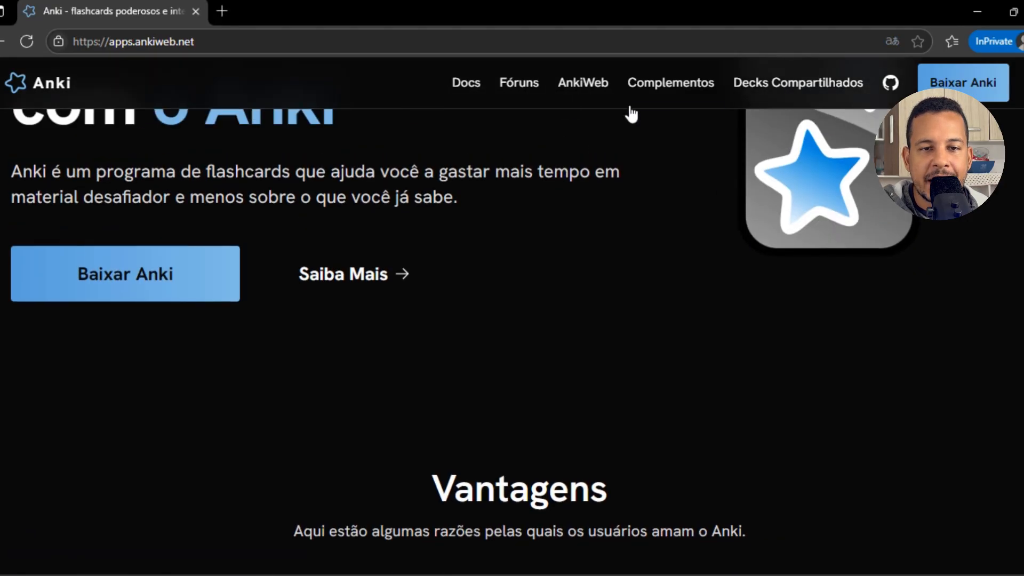
pyautogui.click(580, 99)
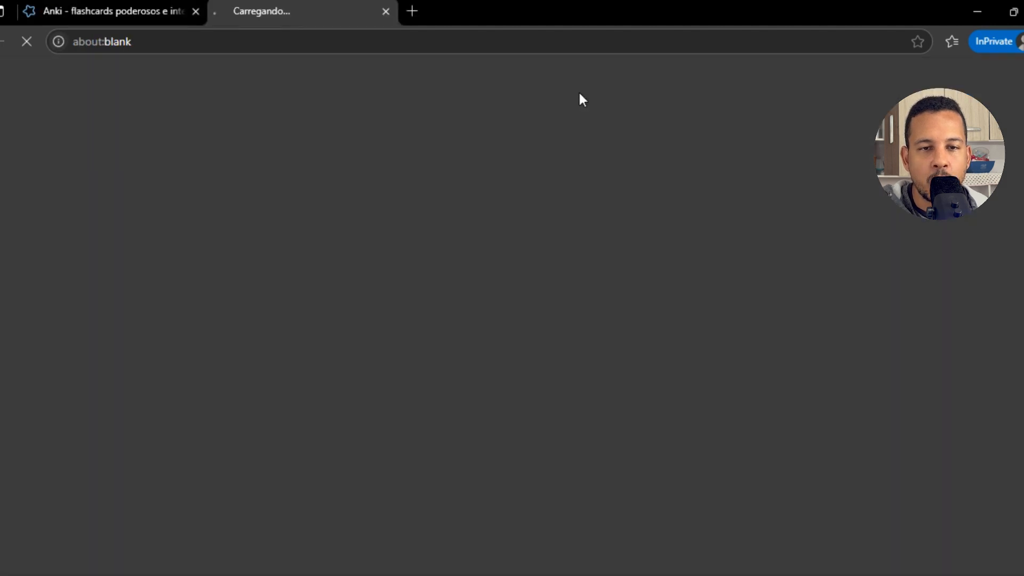
pyautogui.click(928, 81)
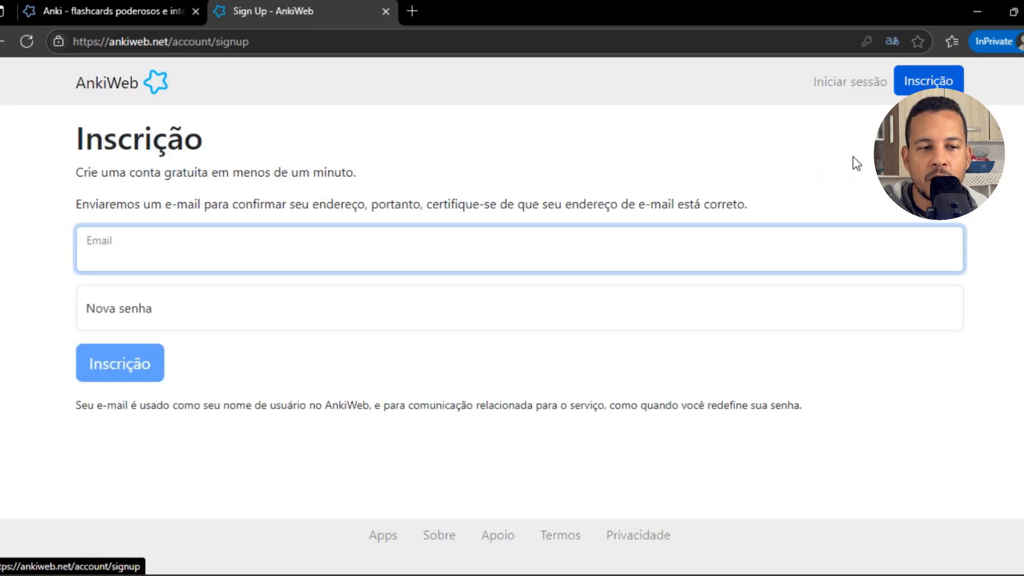
pyautogui.click(219, 256)
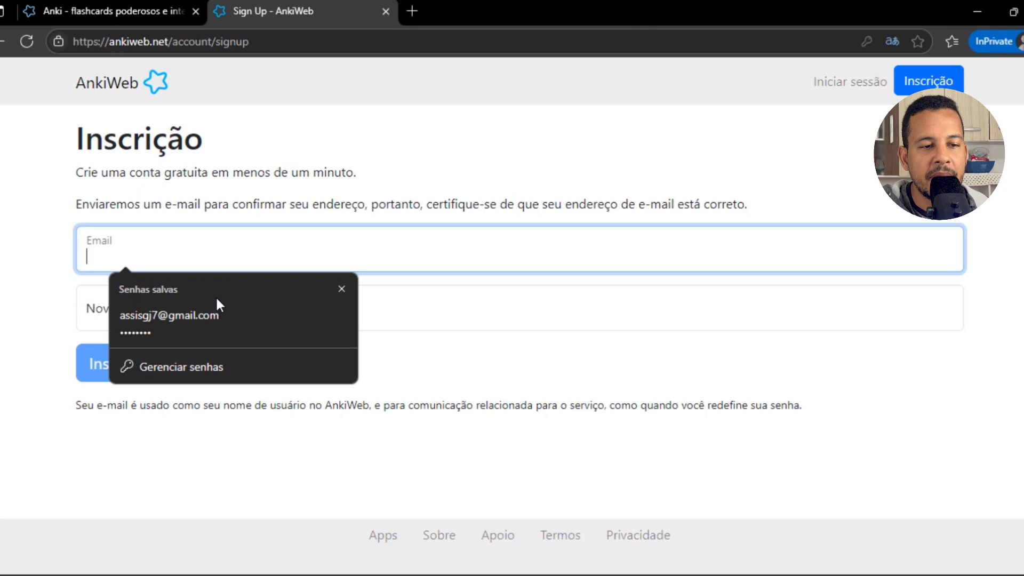
pyautogui.click(415, 320)
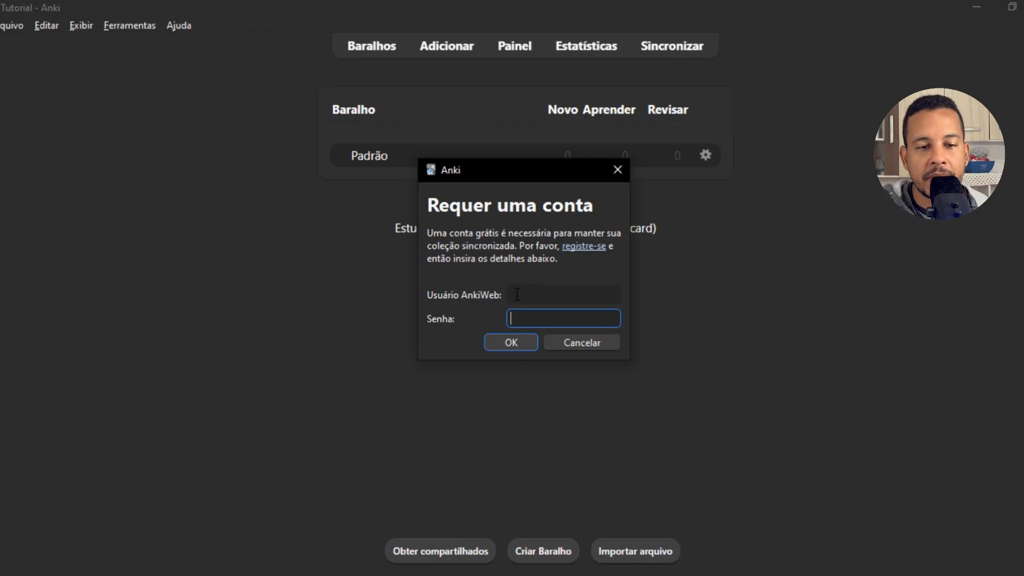
# - Return to Anki, visit the AnkiWeb username and password fields, and close the account dialog without entering credentials
pyautogui.click(516, 294)
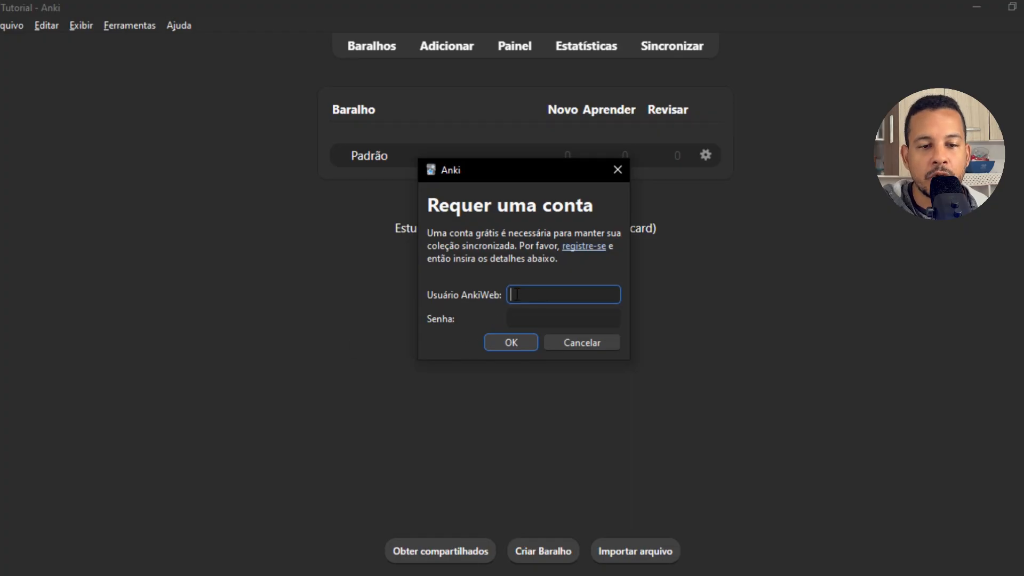
pyautogui.click(545, 319)
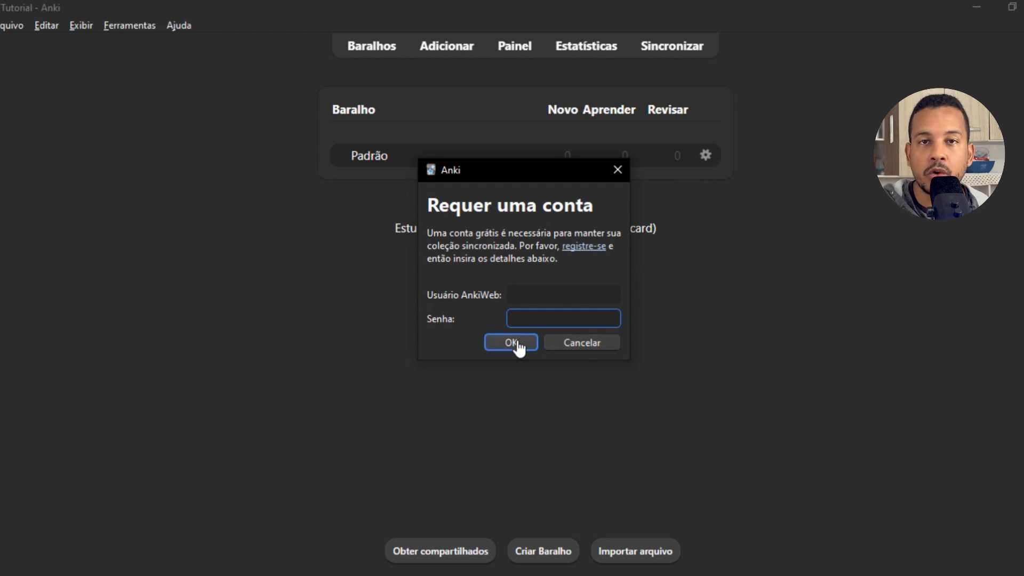
pyautogui.click(512, 343)
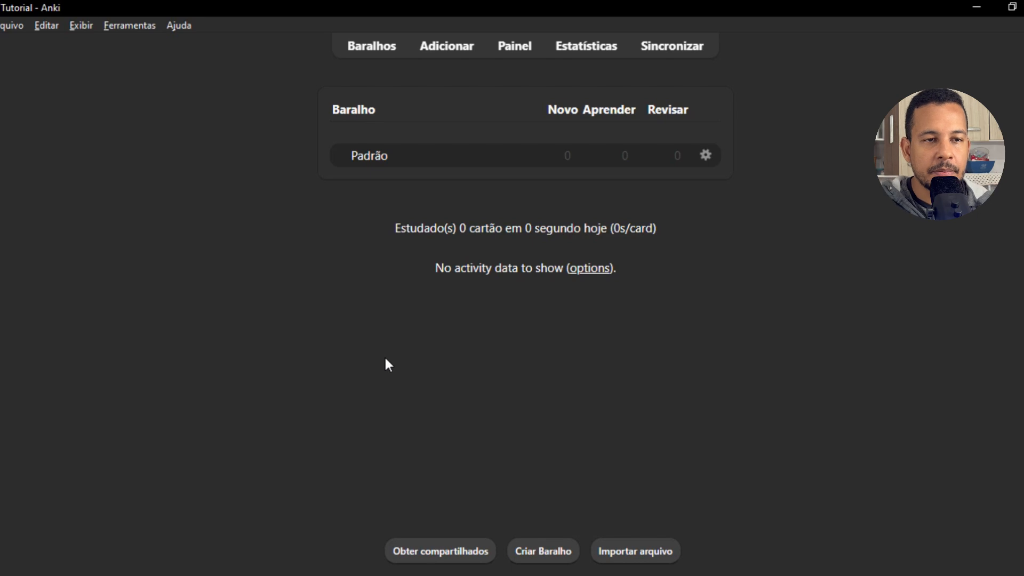
# - Open Anki's preferences at the appearance settings
pyautogui.click(128, 27)
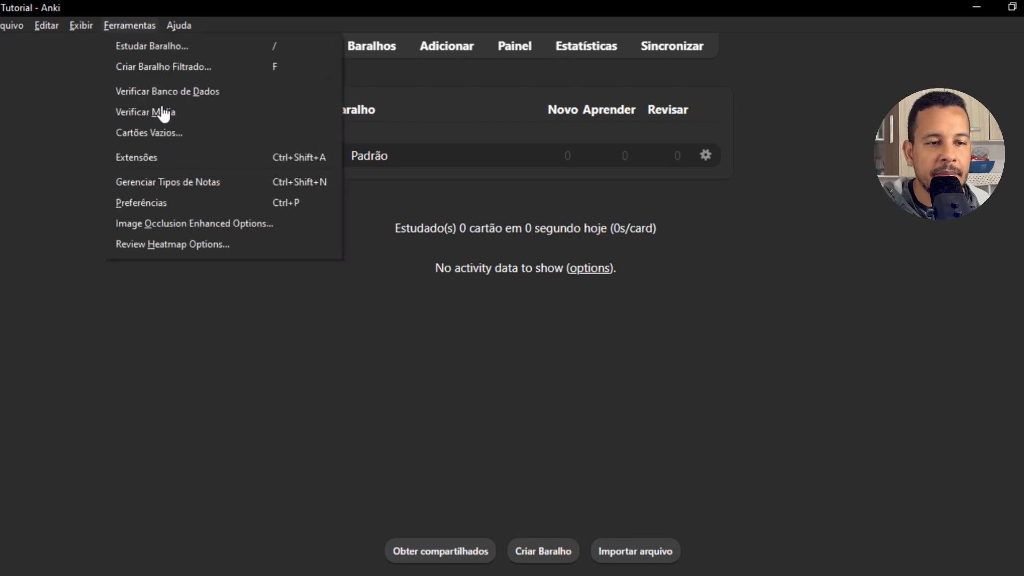
pyautogui.click(323, 331)
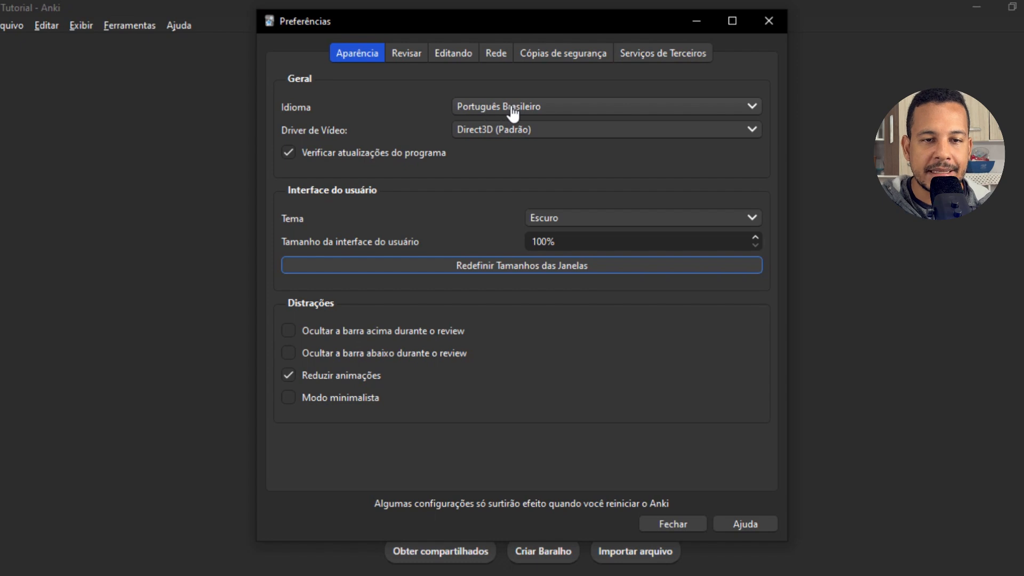
# - Try the Claro interface theme and restore the Escuro theme
pyautogui.click(585, 218)
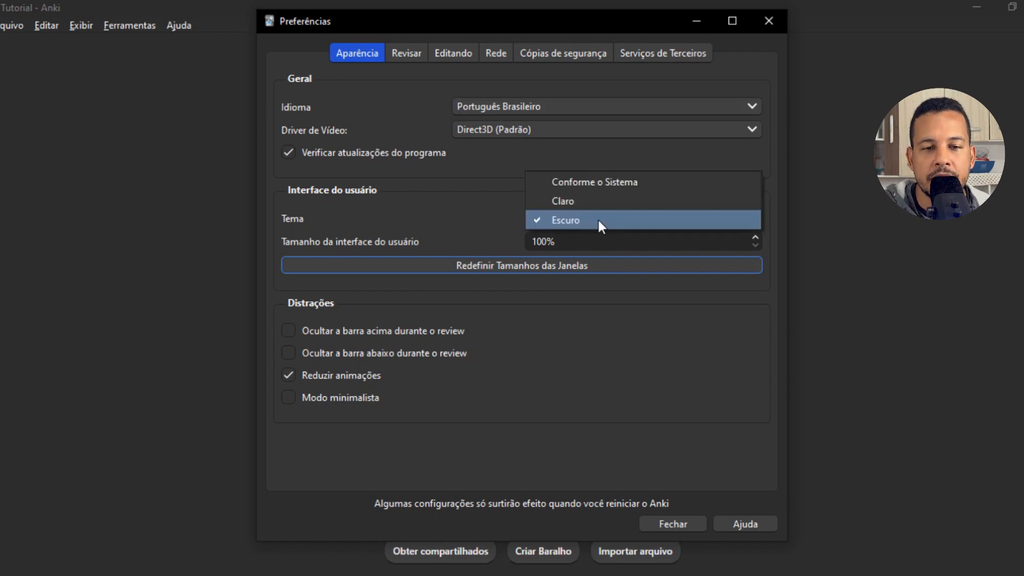
pyautogui.press('Escape')
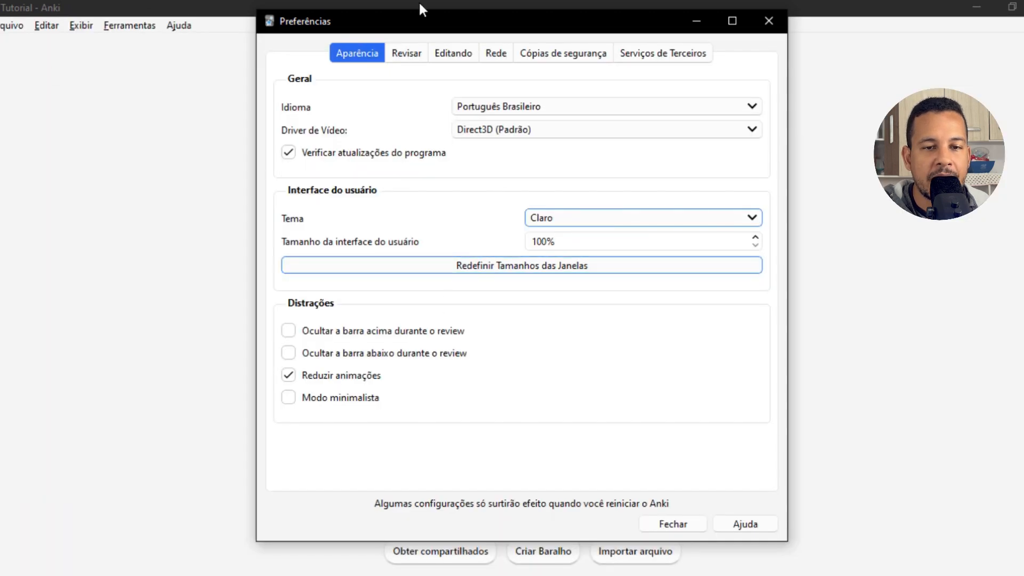
pyautogui.click(571, 217)
pyautogui.click(584, 242)
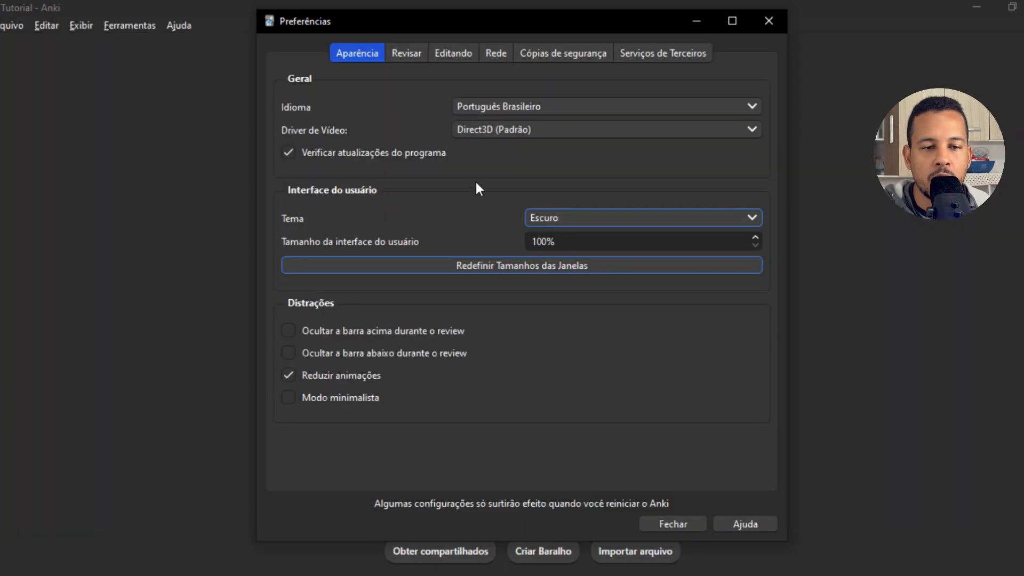
# - Set the new day to start 6 hours past midnight in the review scheduling preferences and close the preferences
pyautogui.click(404, 55)
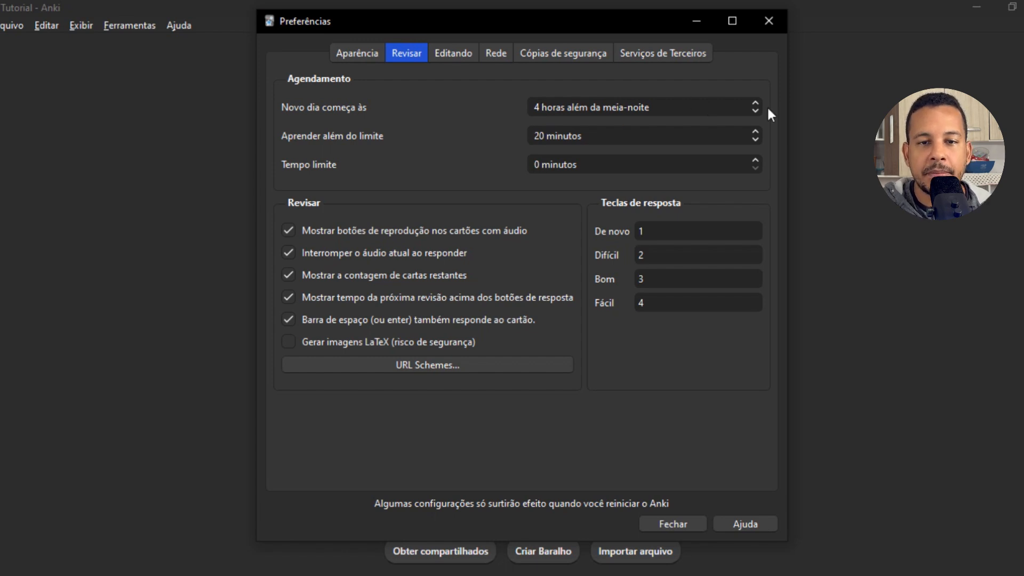
pyautogui.click(738, 107)
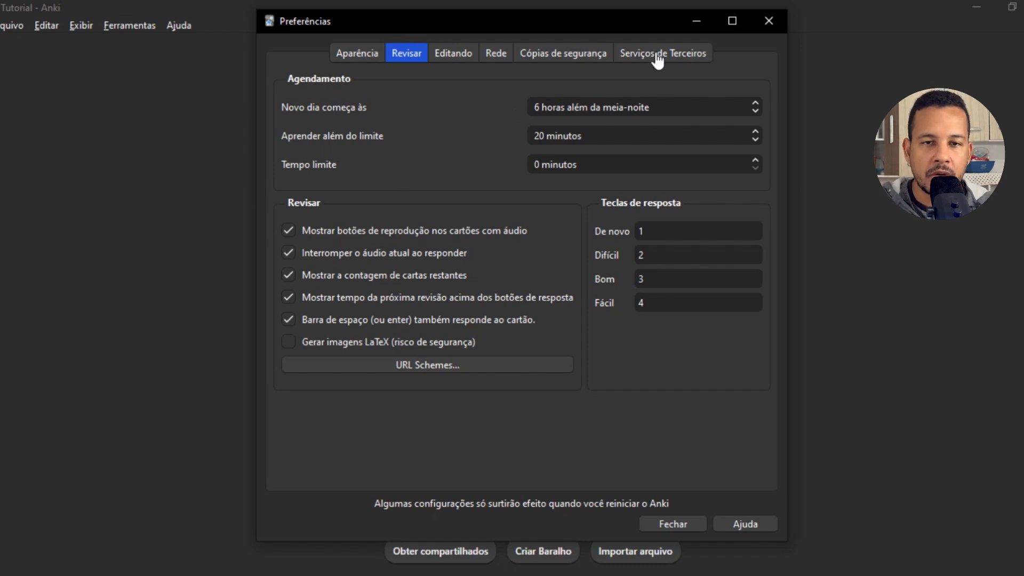
pyautogui.click(767, 20)
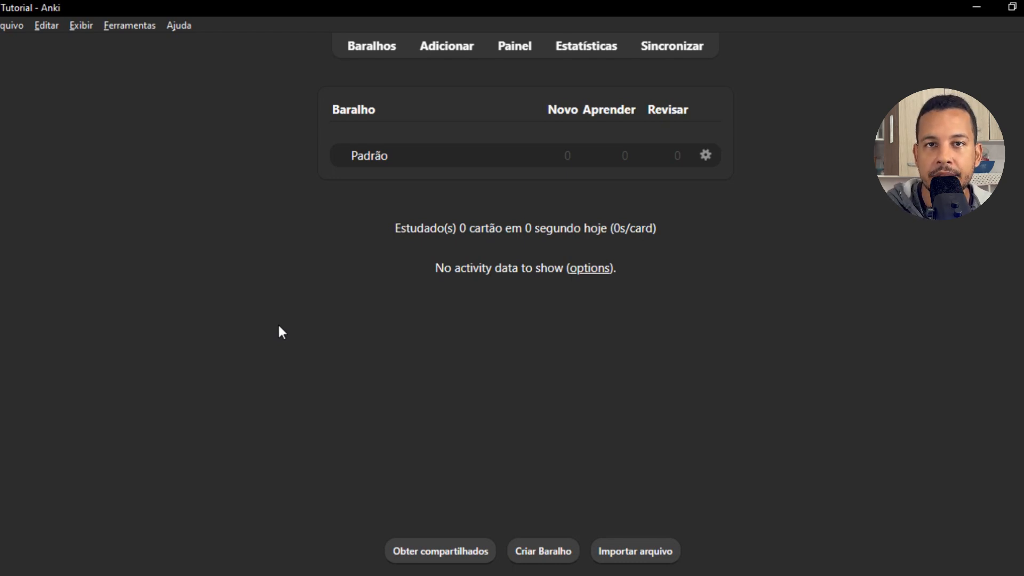
# - Create a deck named Internato
pyautogui.click(555, 558)
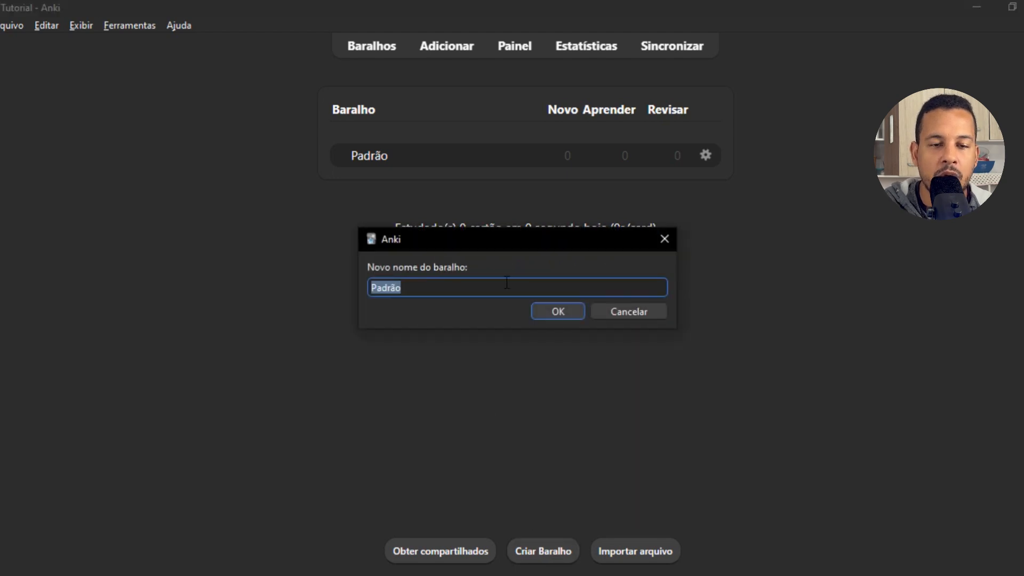
pyautogui.moveTo(510, 239); pyautogui.dragTo(518, 216)
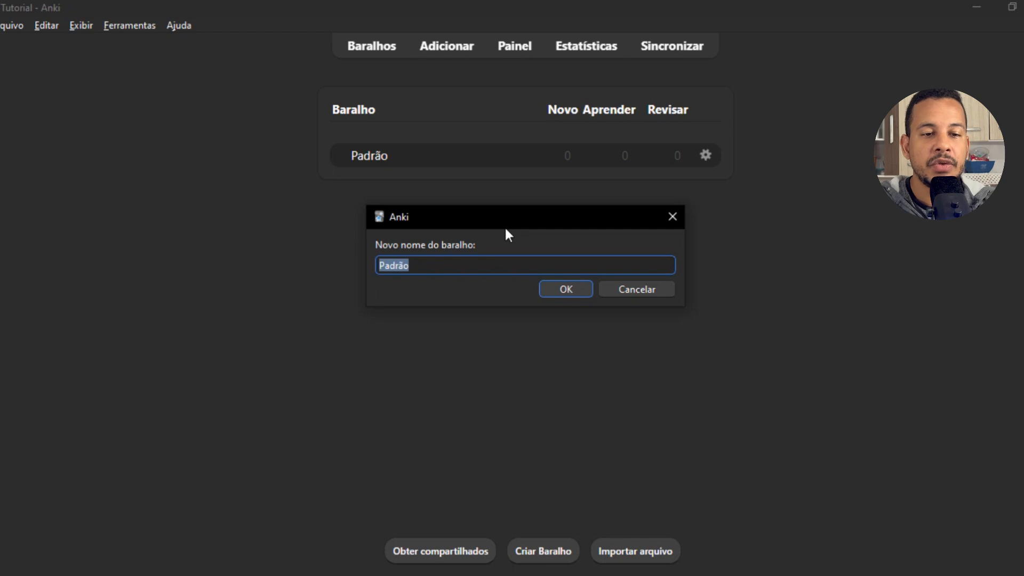
pyautogui.write('In')
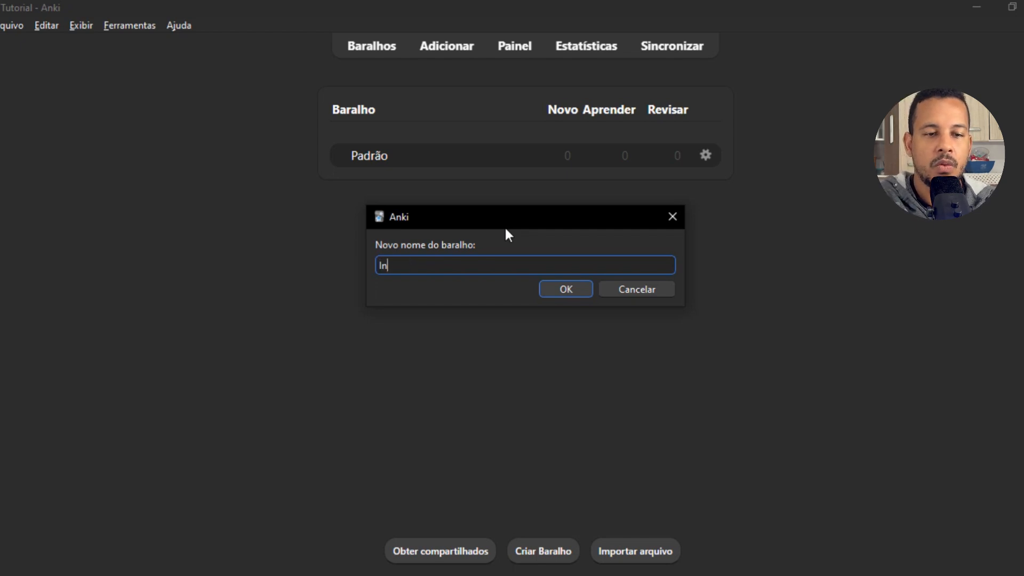
pyautogui.write('ternato')
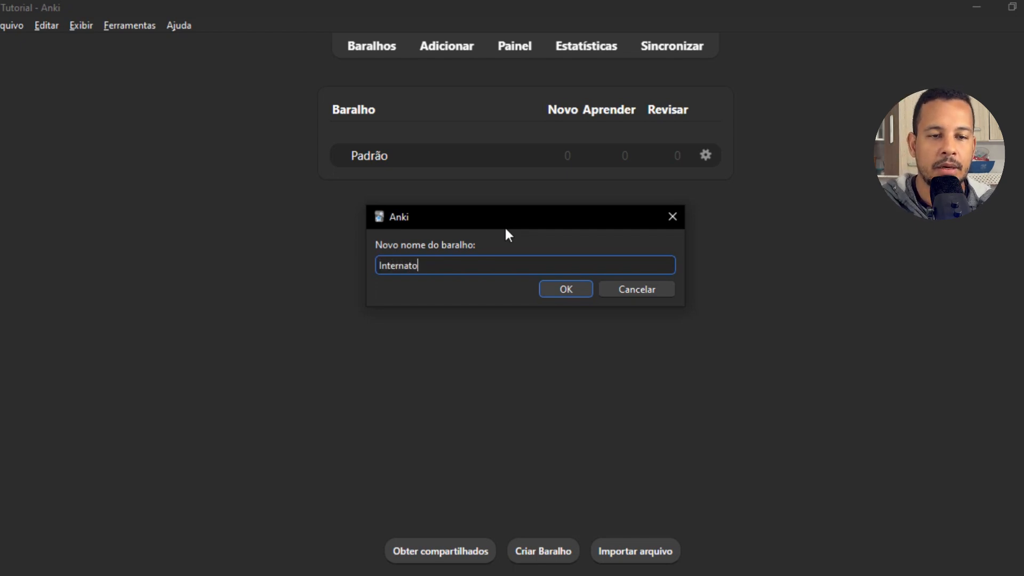
pyautogui.click(552, 291)
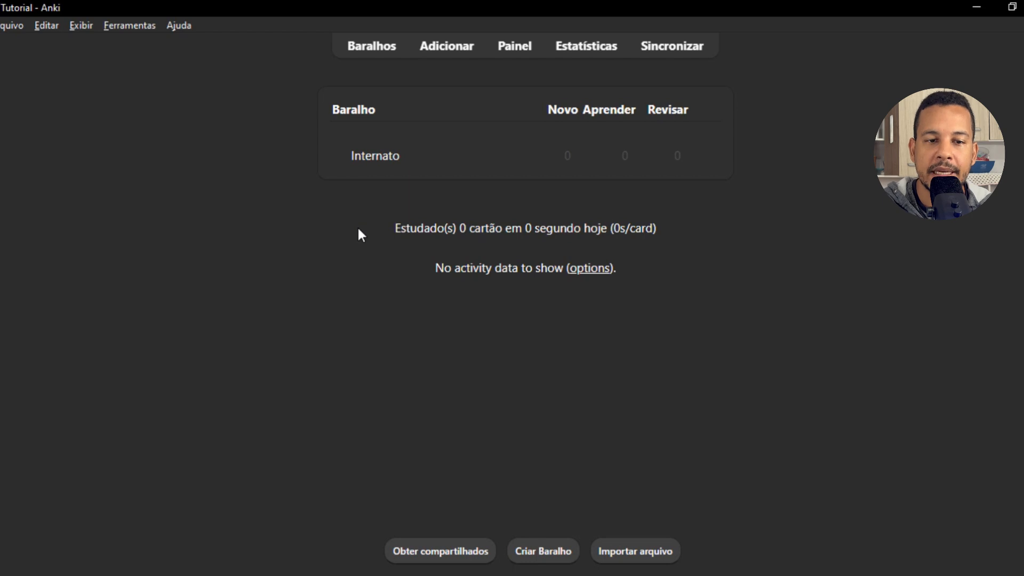
# - Create four more decks named 9º período, 10º período, 11º período and 12º período
pyautogui.click(529, 556)
pyautogui.write('9º período')
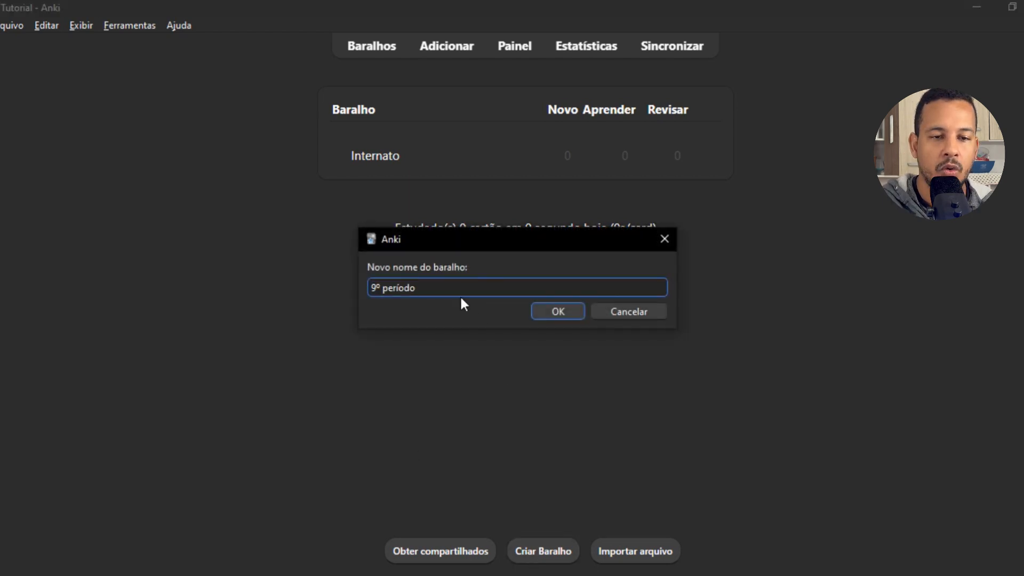
pyautogui.click(558, 312)
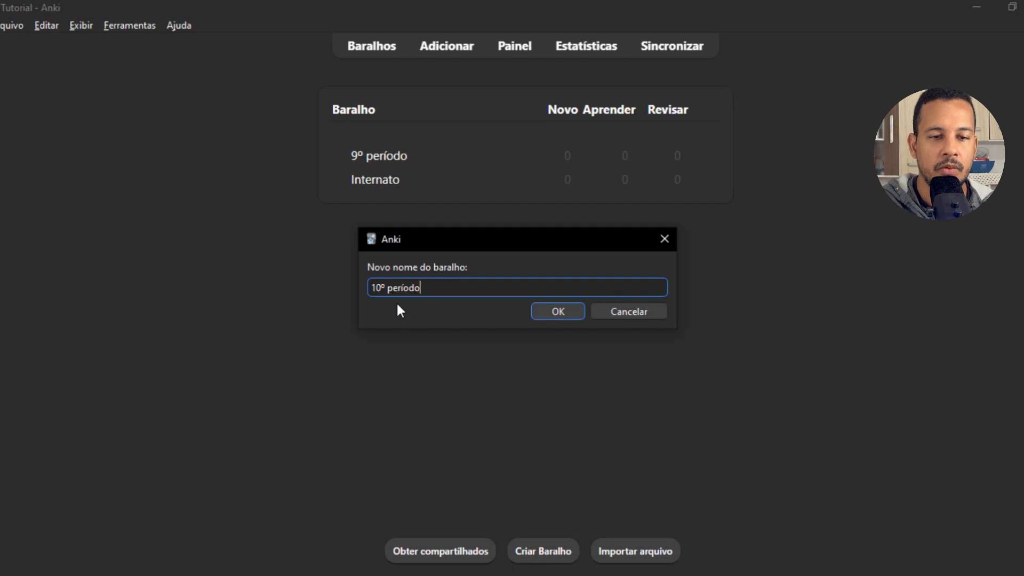
pyautogui.doubleClick(401, 287)
pyautogui.click(544, 315)
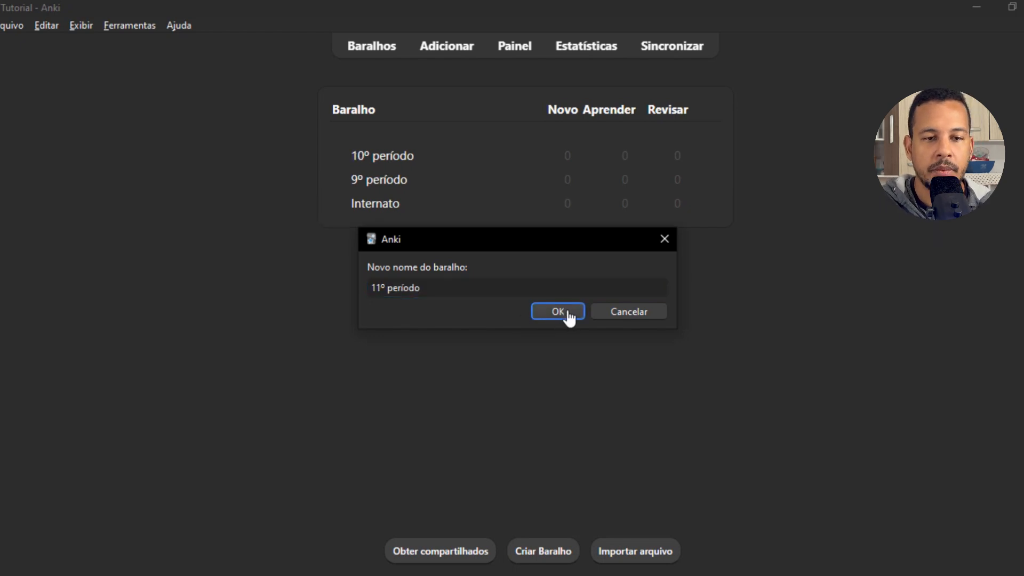
pyautogui.click(568, 317)
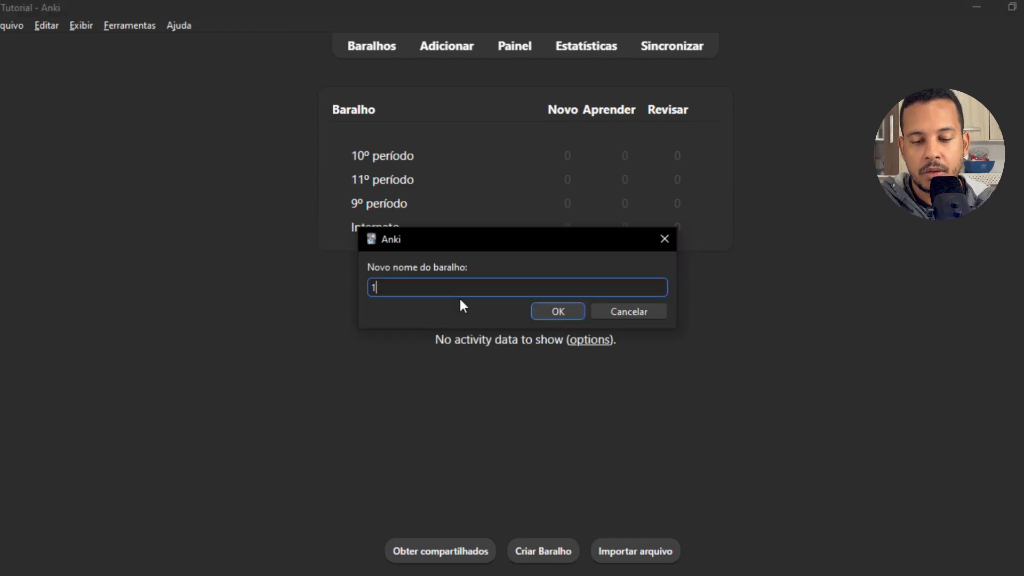
pyautogui.write('12º')
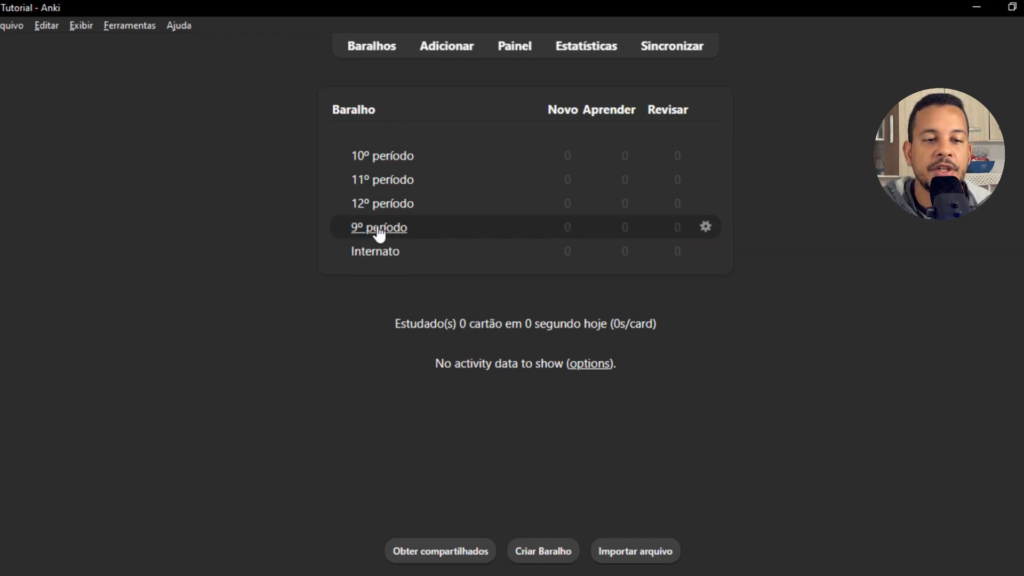
# - Nest the 9º, 12º, 11º and 10º período decks under Internato, and expand and collapse its subdeck list
pyautogui.moveTo(380, 234); pyautogui.dragTo(379, 254)
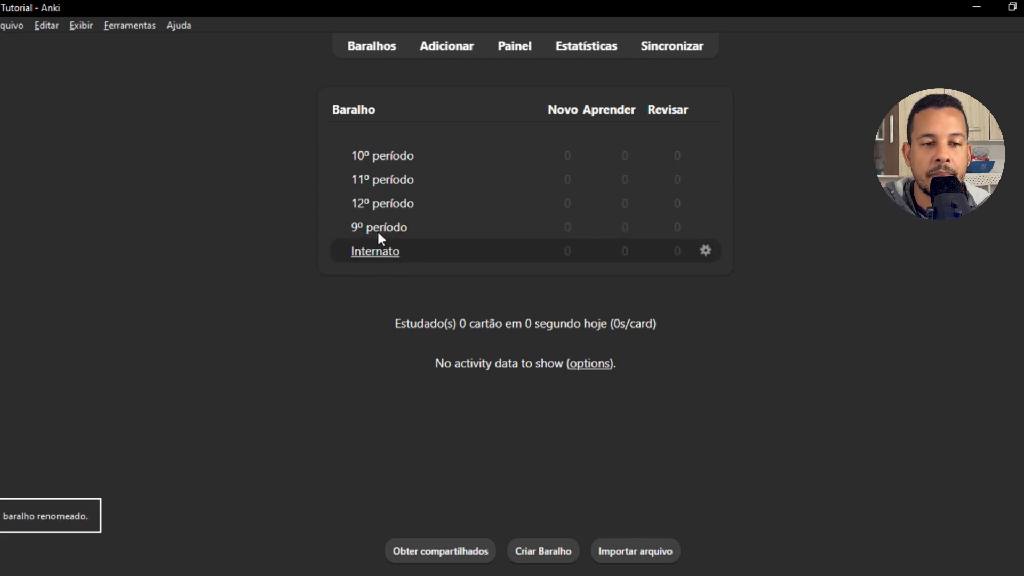
pyautogui.moveTo(379, 216)
pyautogui.mouseDown()
pyautogui.moveTo(382, 240)
pyautogui.moveTo(380, 229)
pyautogui.mouseUp()
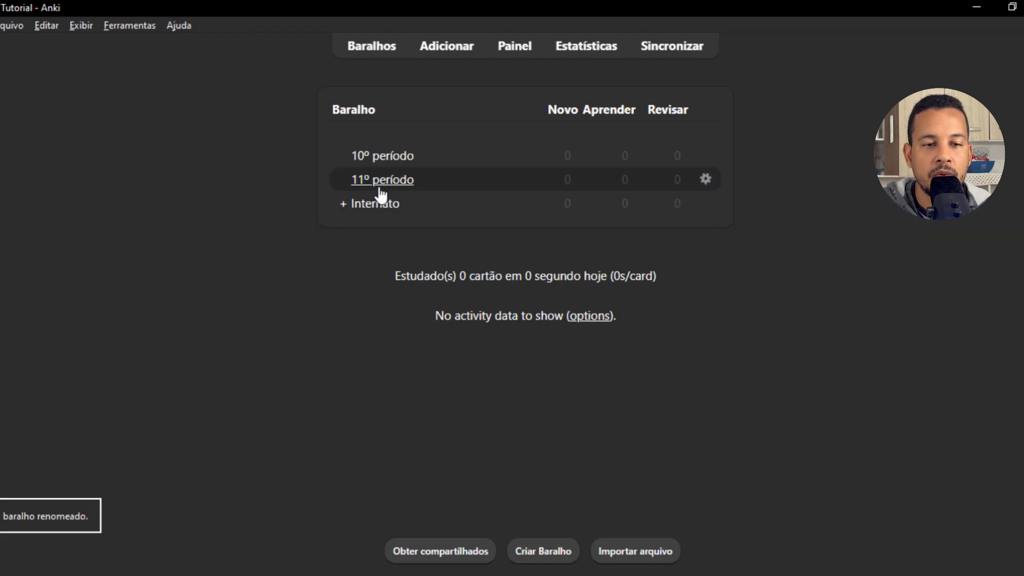
pyautogui.moveTo(379, 188)
pyautogui.mouseDown()
pyautogui.moveTo(379, 218)
pyautogui.moveTo(379, 208)
pyautogui.mouseUp()
pyautogui.moveTo(383, 159); pyautogui.dragTo(381, 182)
pyautogui.click(342, 158)
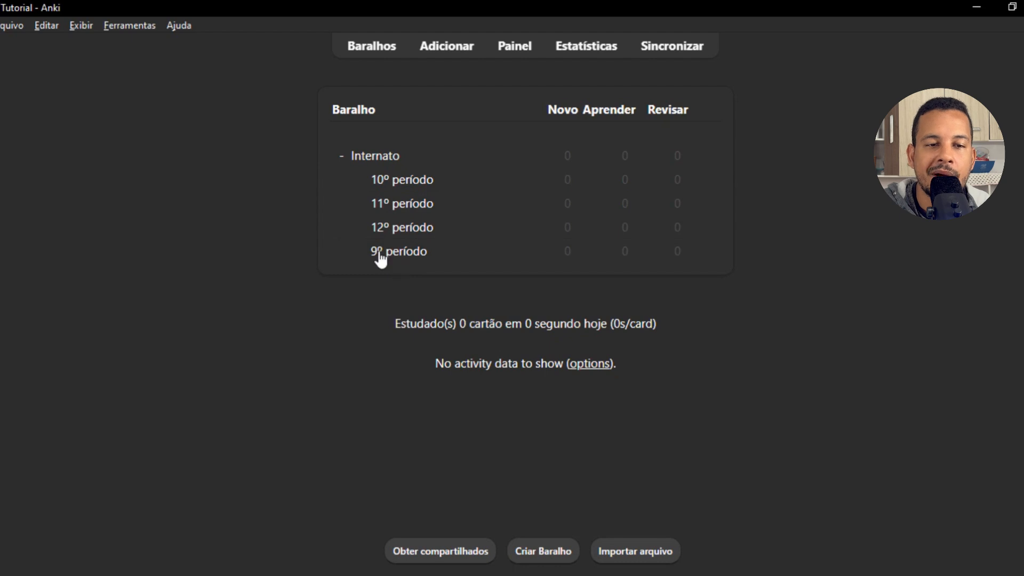
pyautogui.click(342, 157)
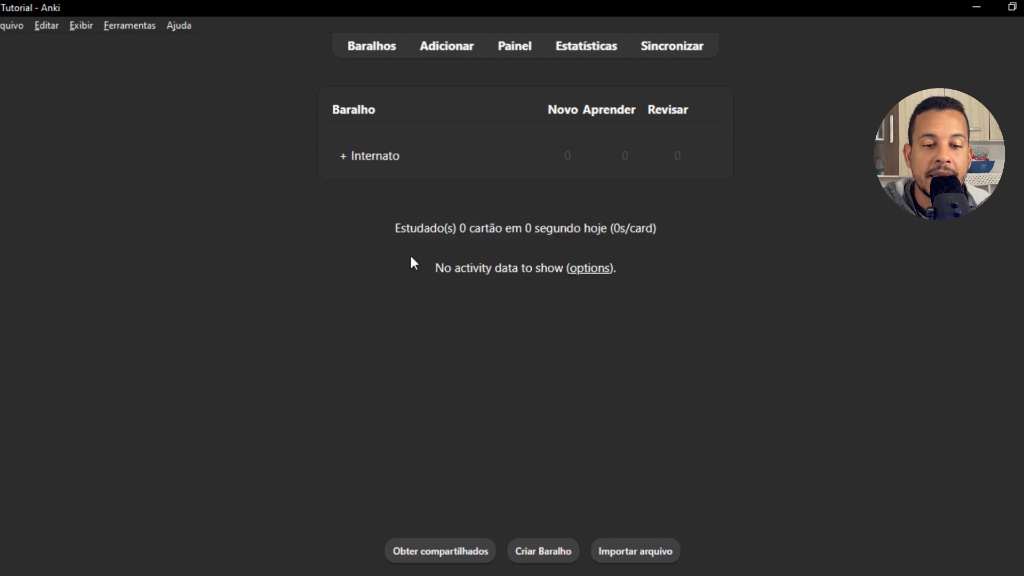
# - Create a deck named Residência
pyautogui.click(567, 554)
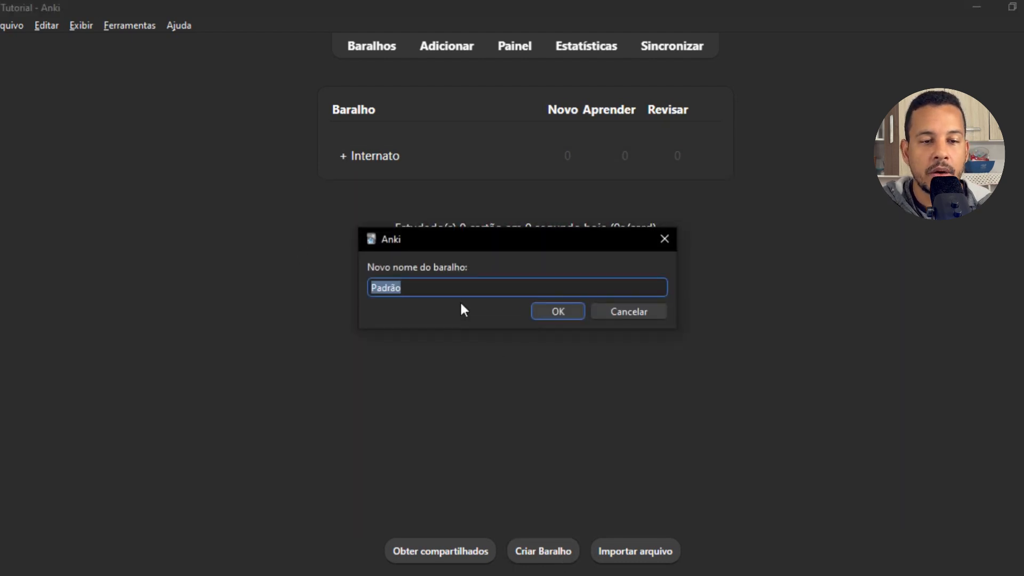
pyautogui.write('Resid')
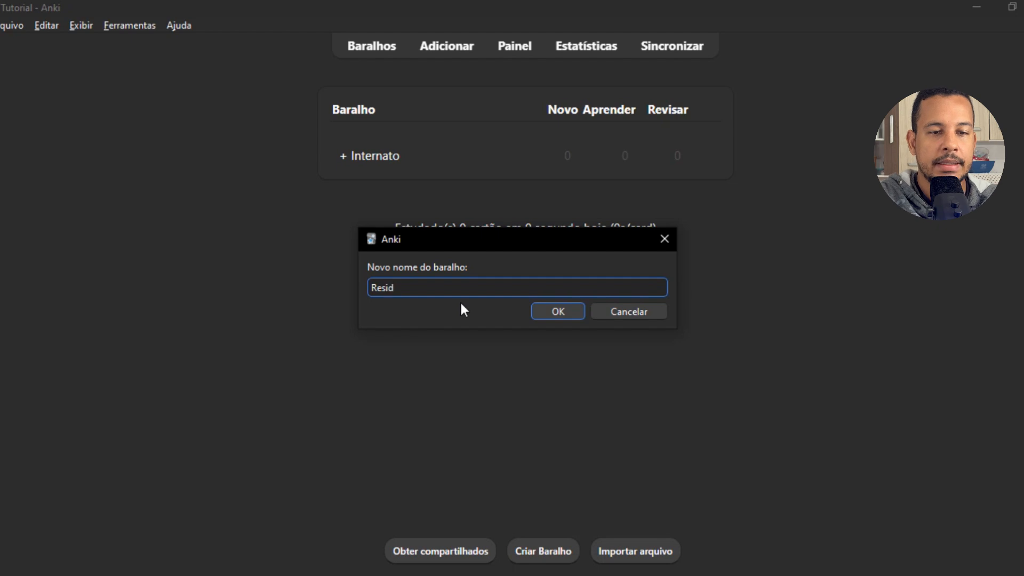
pyautogui.write('ência')
pyautogui.click(549, 314)
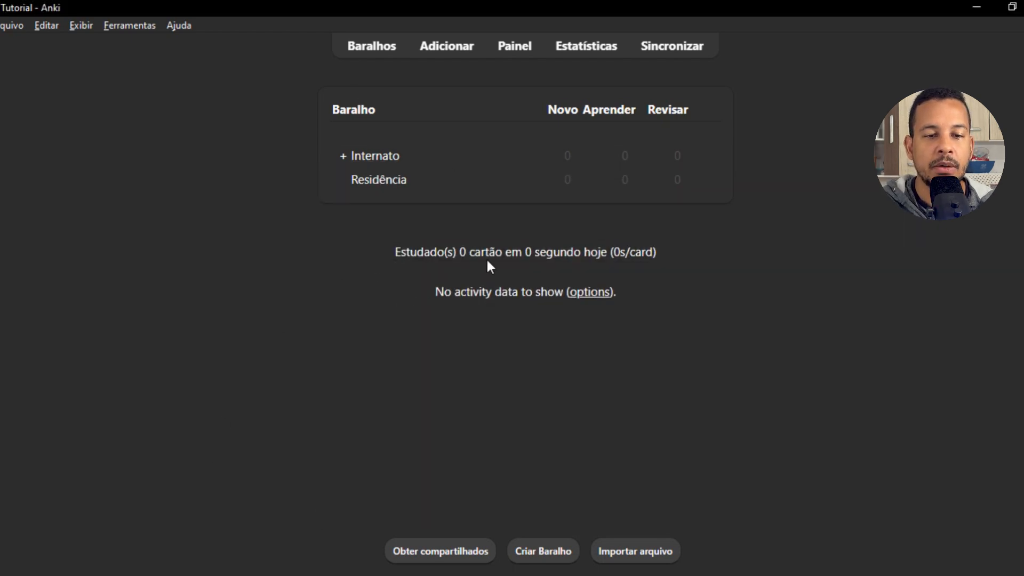
# - Create a deck named Ginecologia e Obstetrícia and nest it under Residência
pyautogui.click(536, 558)
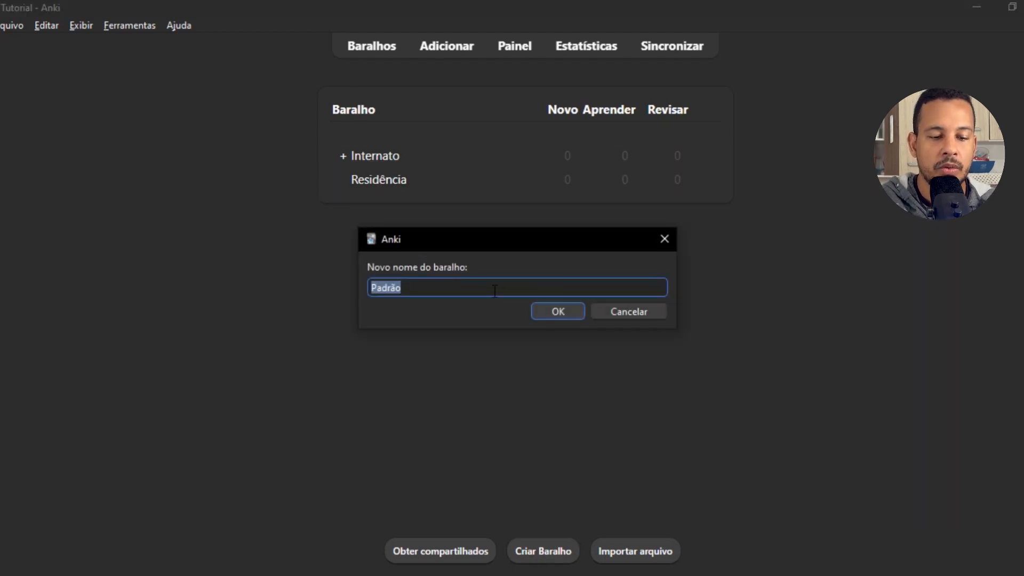
pyautogui.write('Ginecolo')
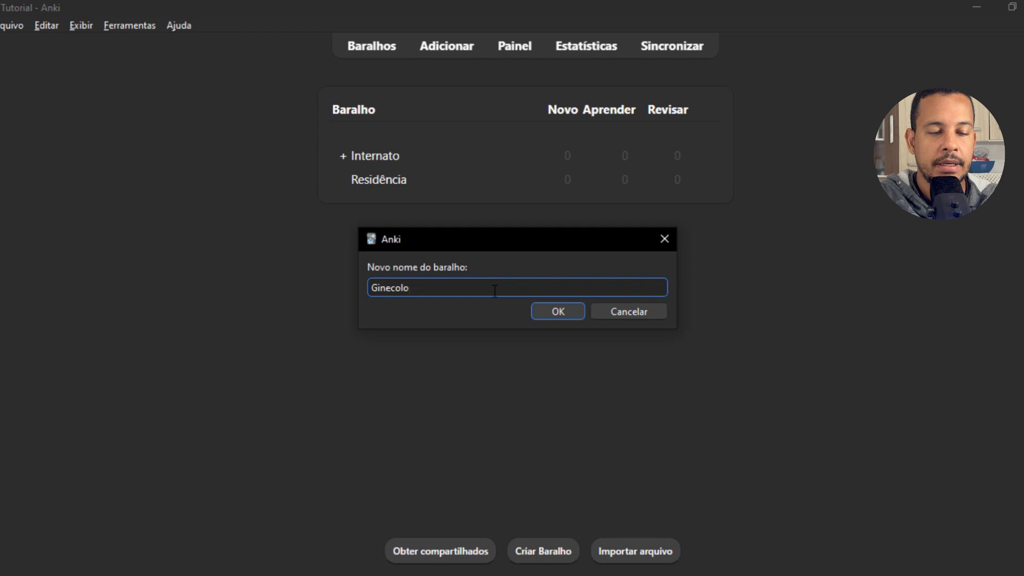
pyautogui.write('gia e Obstei')
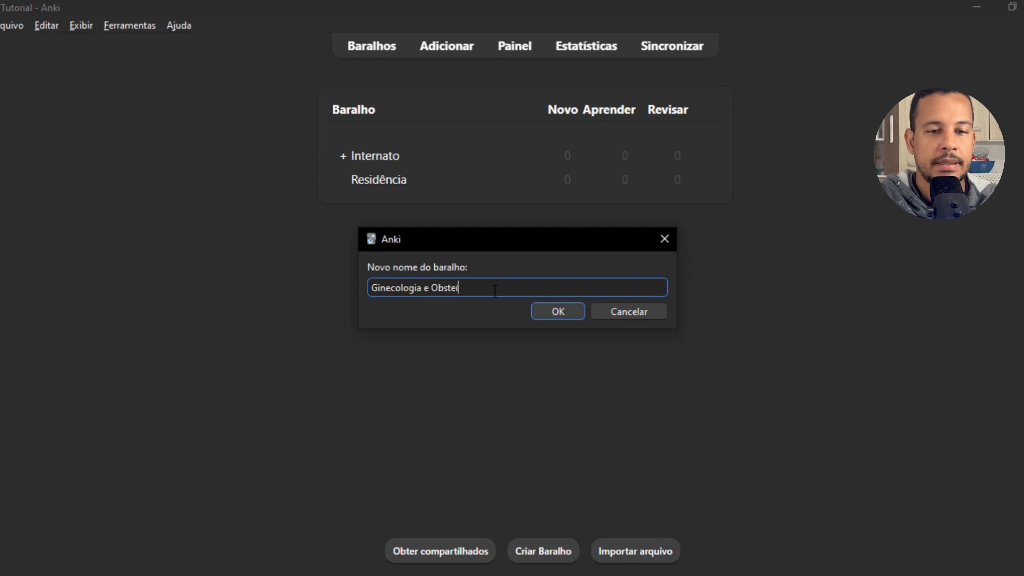
pyautogui.moveTo(396, 158); pyautogui.dragTo(375, 206)
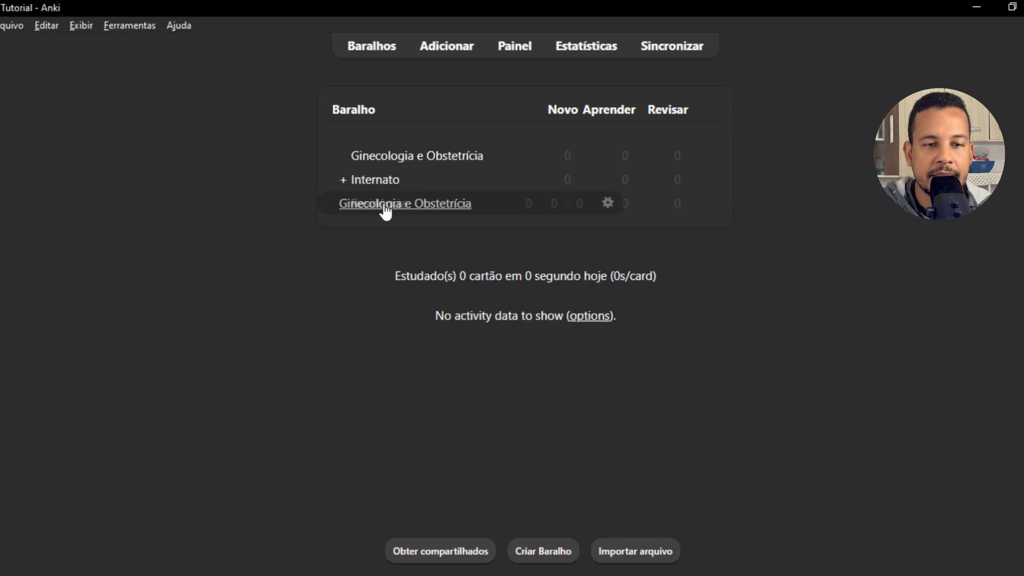
pyautogui.click(344, 179)
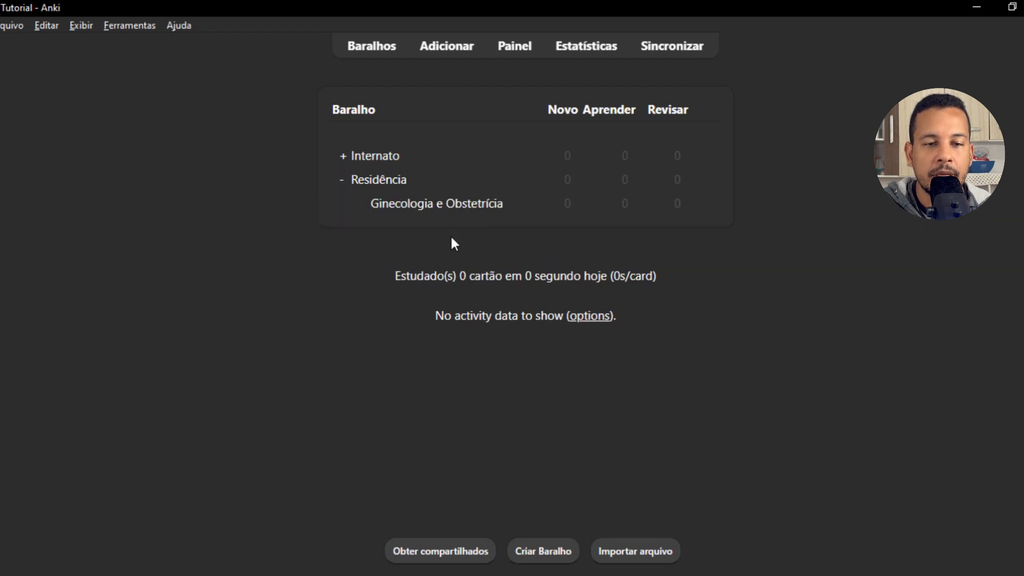
# - Create a deck named Sangramentos da primeira metade da gestação and nest it under Ginecologia e Obstetrícia
pyautogui.click(538, 552)
pyautogui.write('Sangra')
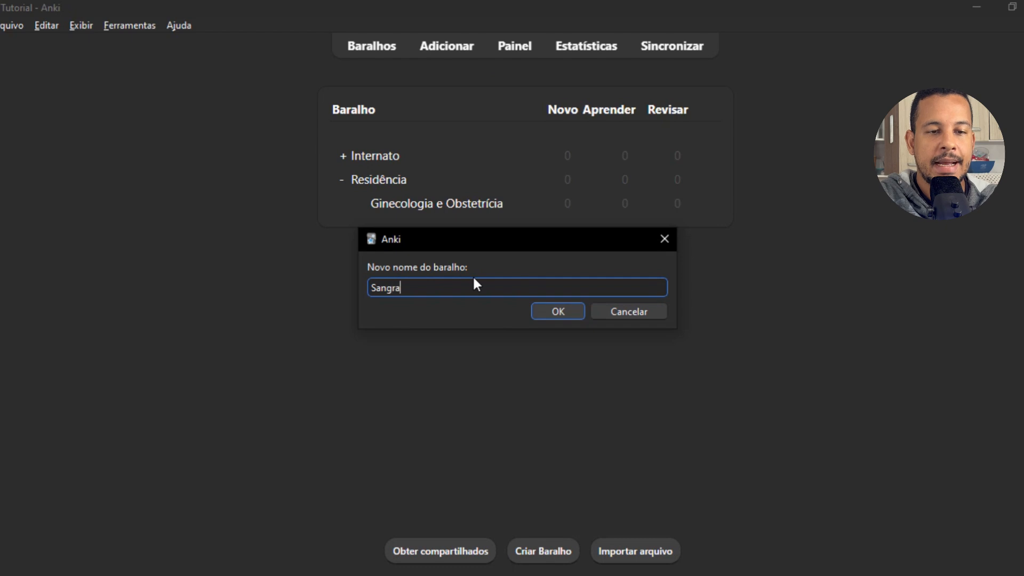
pyautogui.write('mentos da prime')
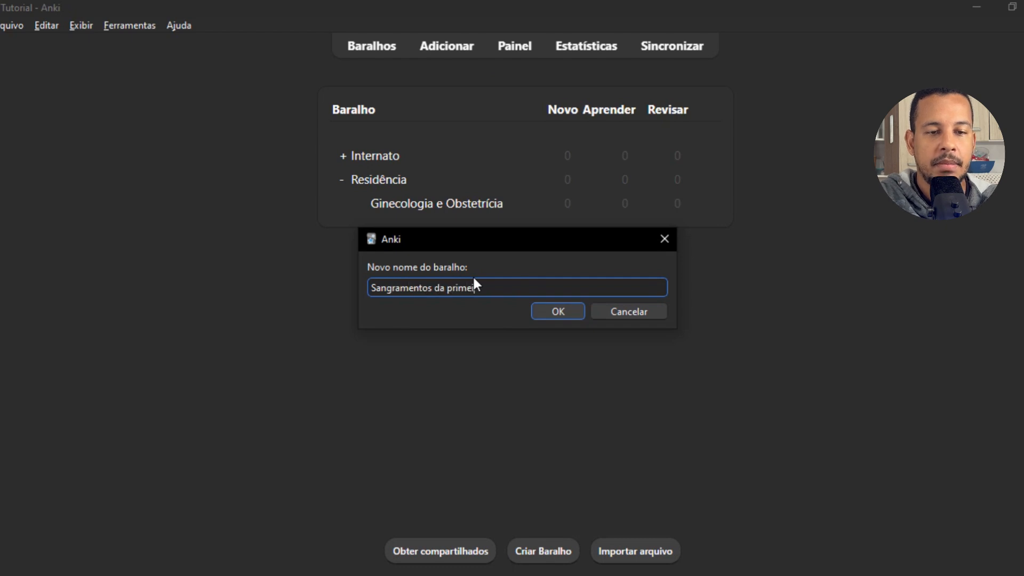
pyautogui.write('ira metade da gesta')
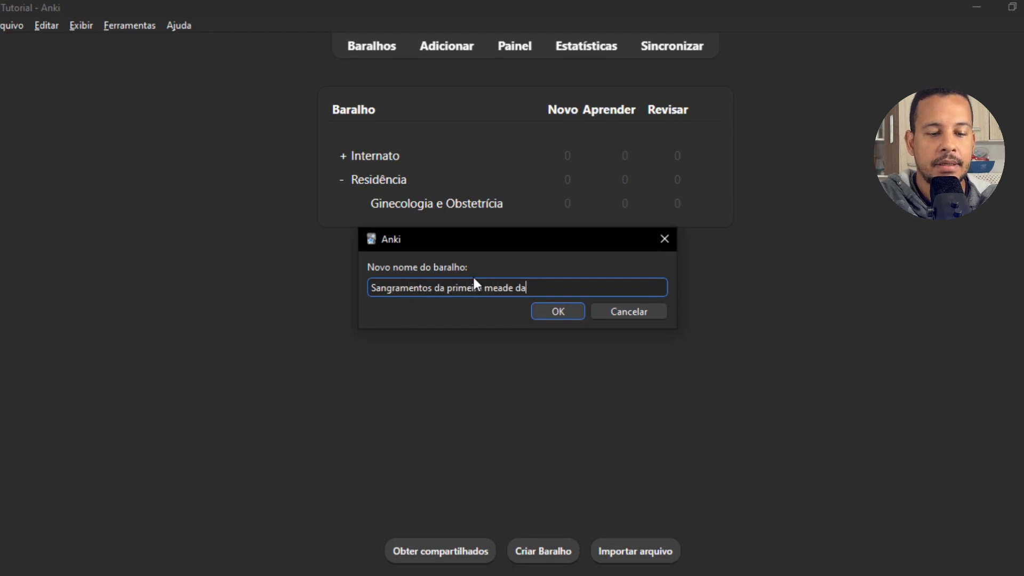
pyautogui.write('ção')
pyautogui.press('Return')
pyautogui.moveTo(381, 240); pyautogui.dragTo(401, 211)
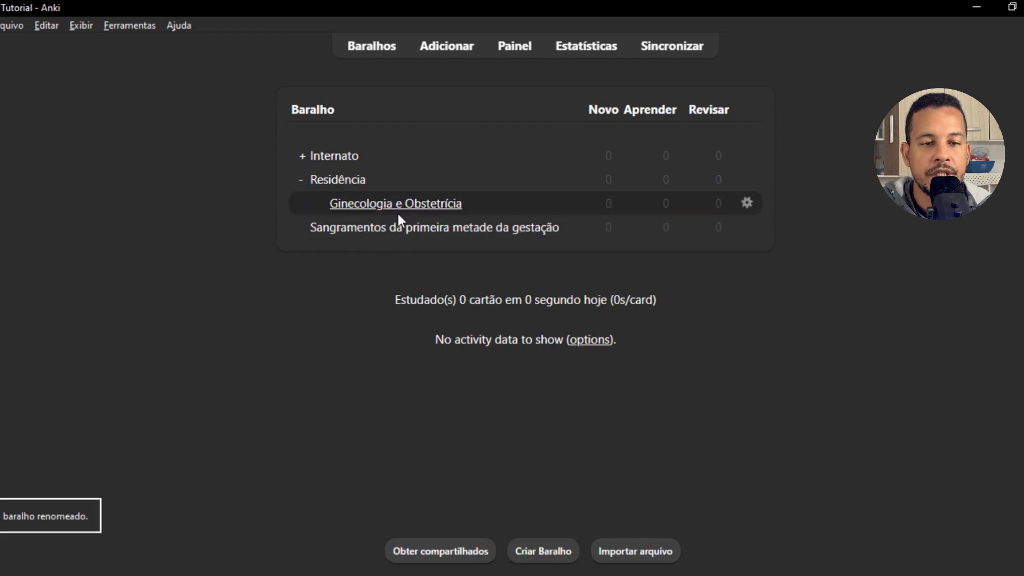
# - Collapse and expand the Residência and Ginecologia e Obstetrícia decks to review their nested levels
pyautogui.click(342, 180)
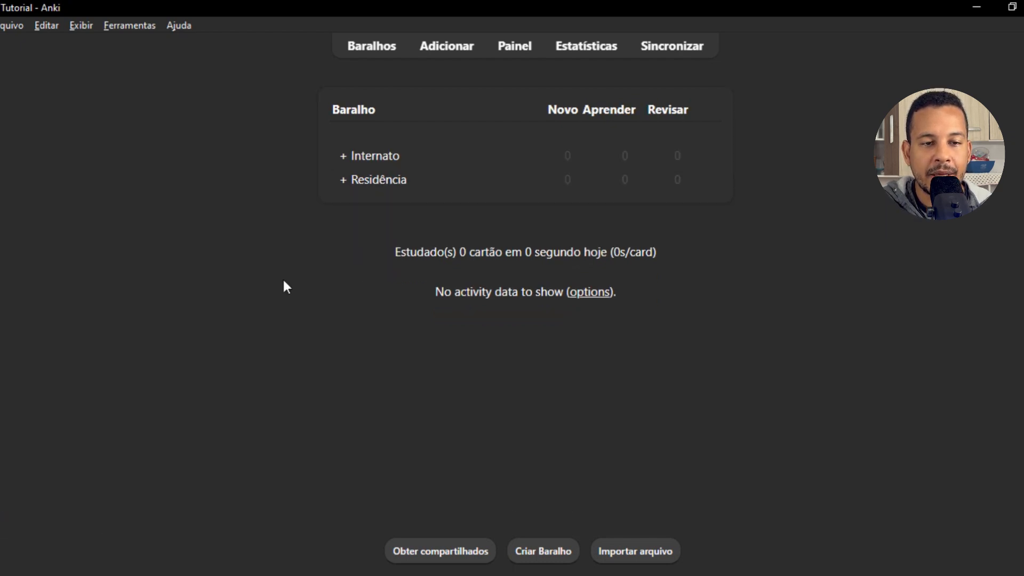
pyautogui.click(342, 180)
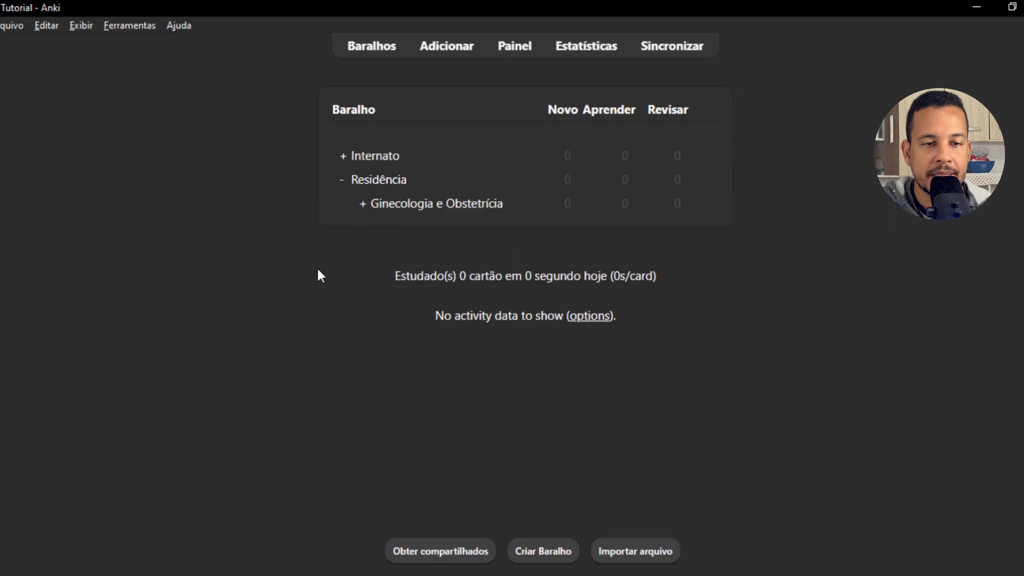
pyautogui.click(363, 204)
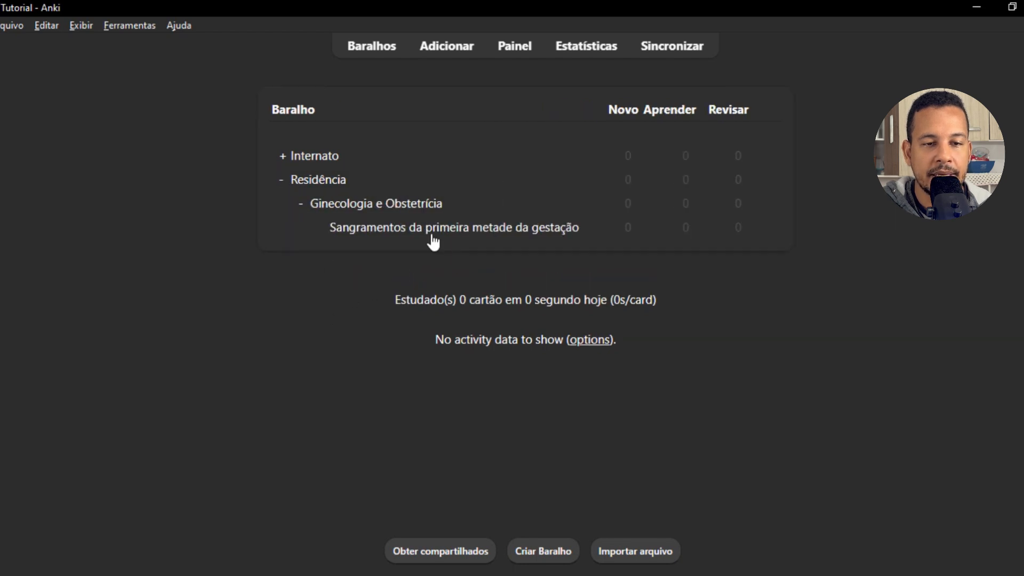
pyautogui.click(301, 205)
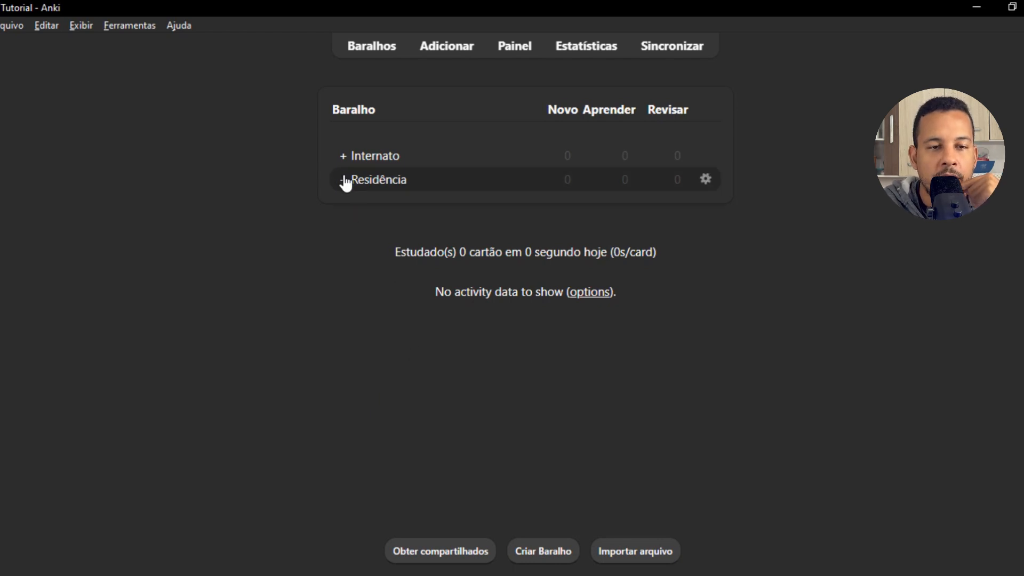
# - Open the 10º período deck under Internato and start adding a card to it
pyautogui.click(342, 158)
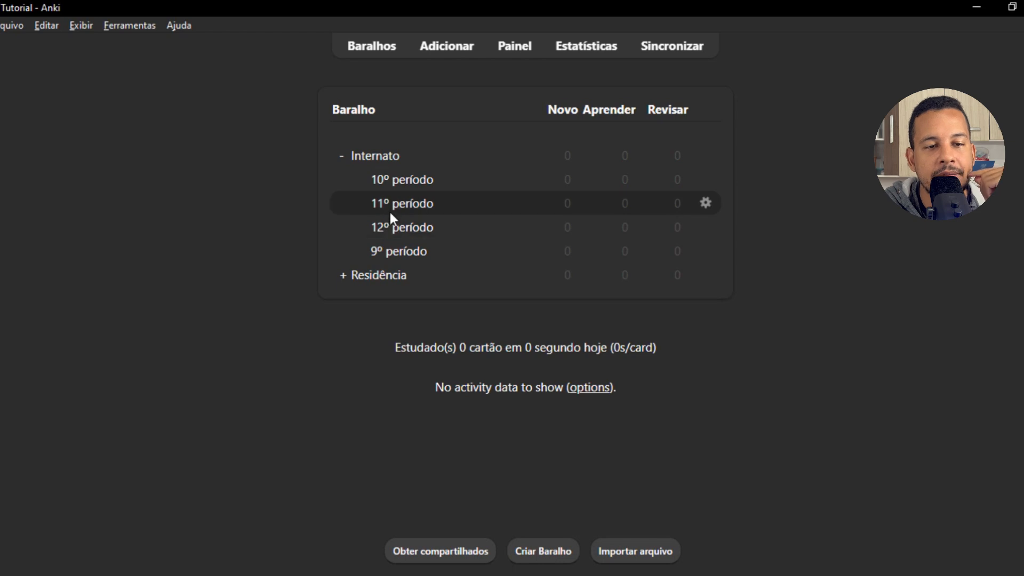
pyautogui.click(400, 182)
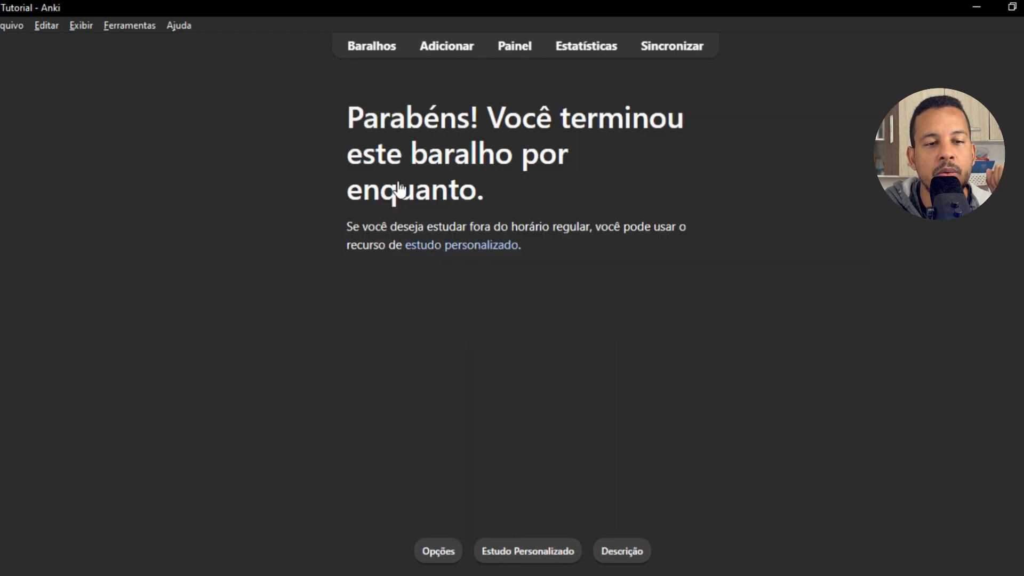
pyautogui.click(434, 47)
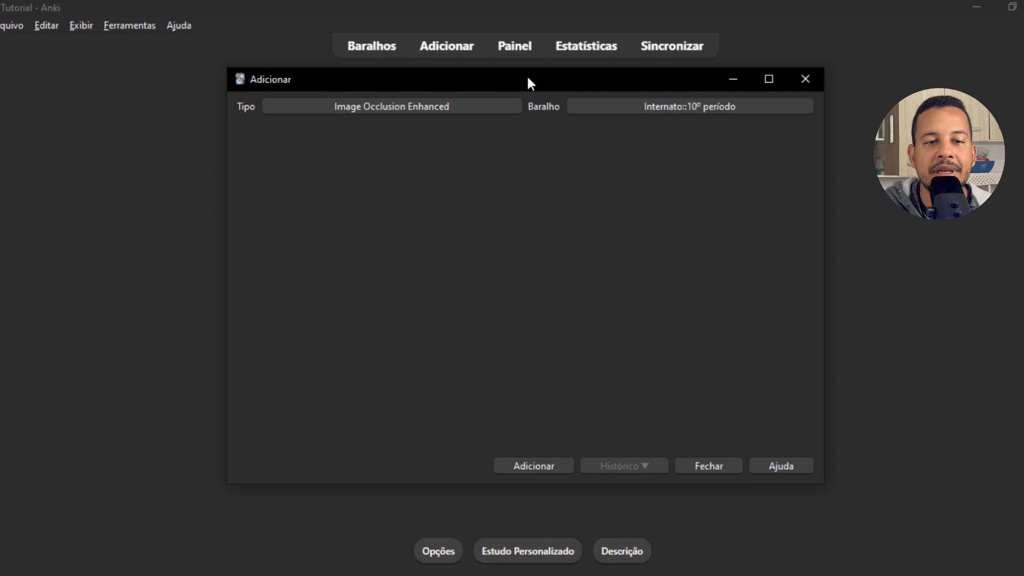
pyautogui.moveTo(528, 78); pyautogui.dragTo(529, 102)
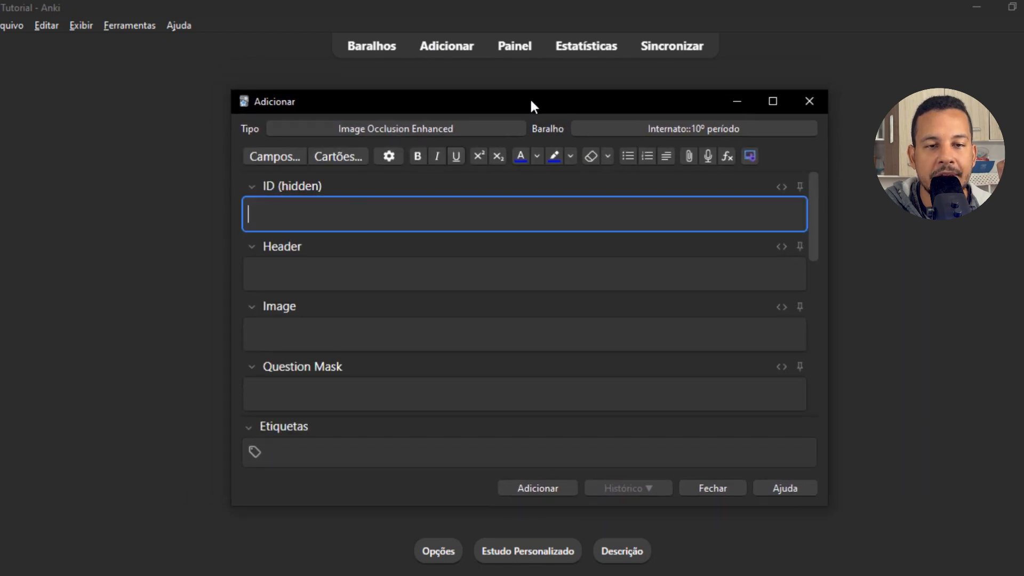
# - Set the note type to Básico and enter "qual o nome desse sinal?" as the card's front
pyautogui.click(428, 138)
pyautogui.click(391, 224)
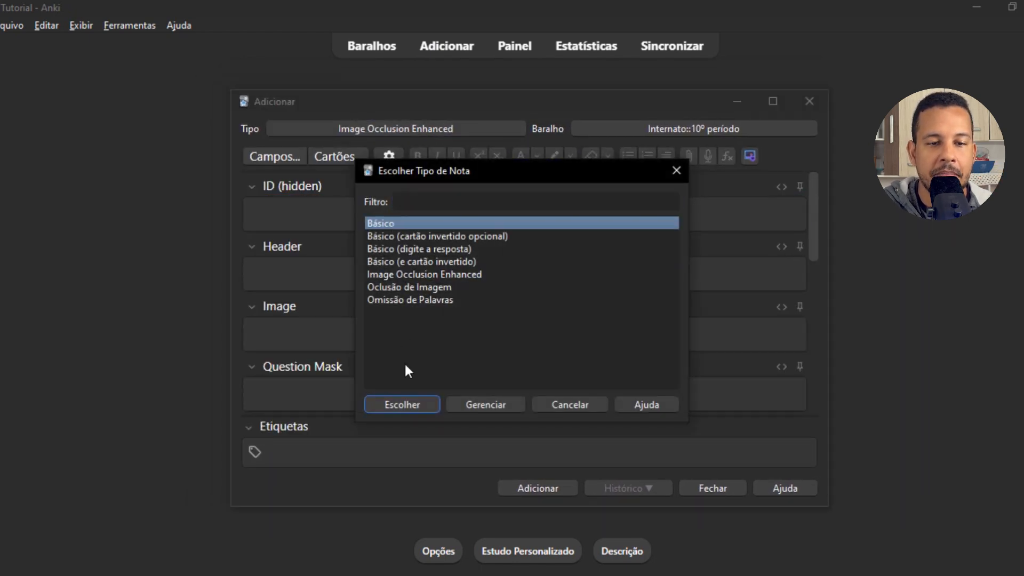
pyautogui.click(408, 406)
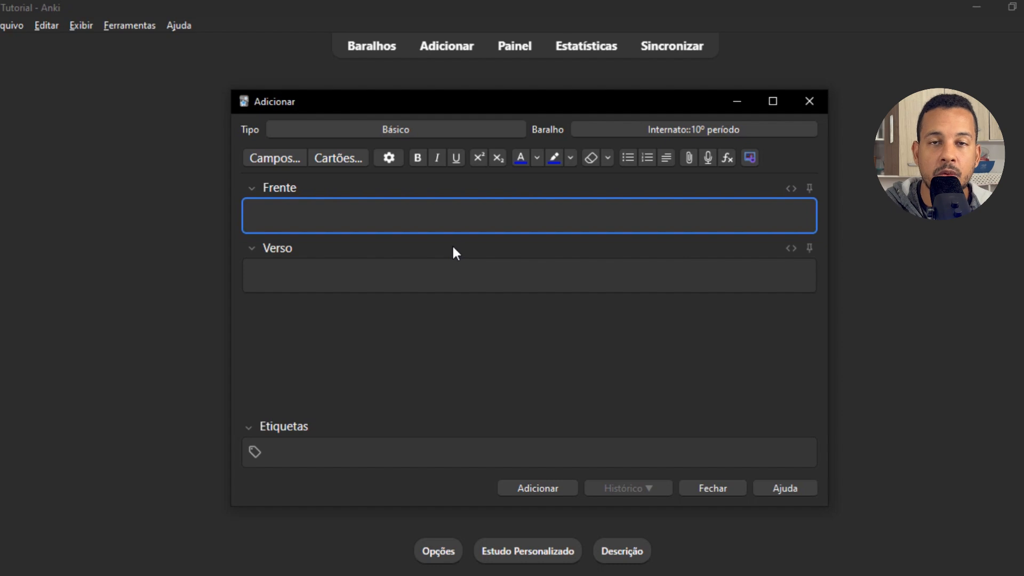
pyautogui.write('qual o nome dess')
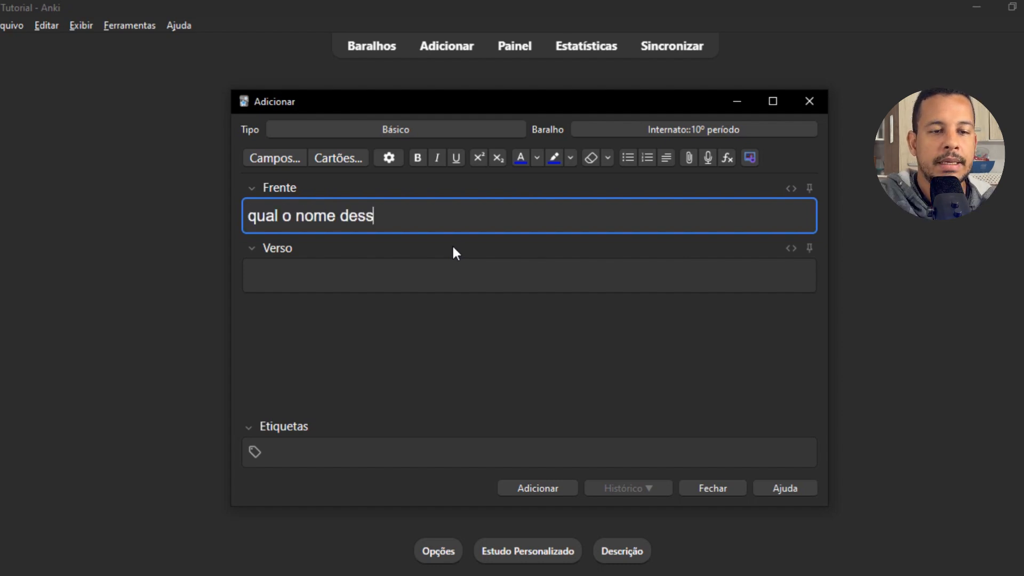
pyautogui.write('e sinal?')
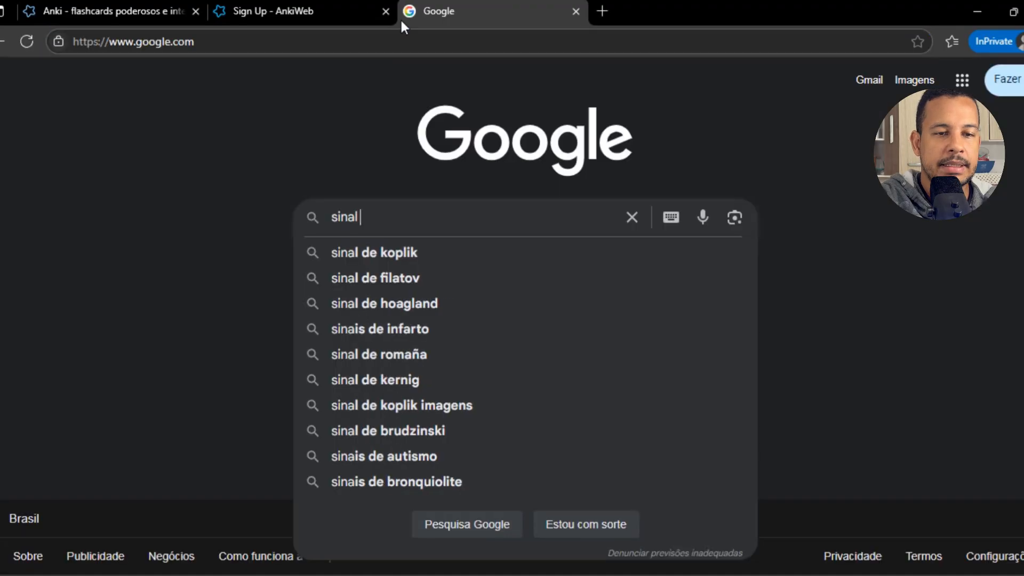
# - In the browser, search Google Images for "sinal de koplik" and copy the Odontologia Sanseverino picture
pyautogui.write('de')
pyautogui.press('Down')
pyautogui.press('Return')
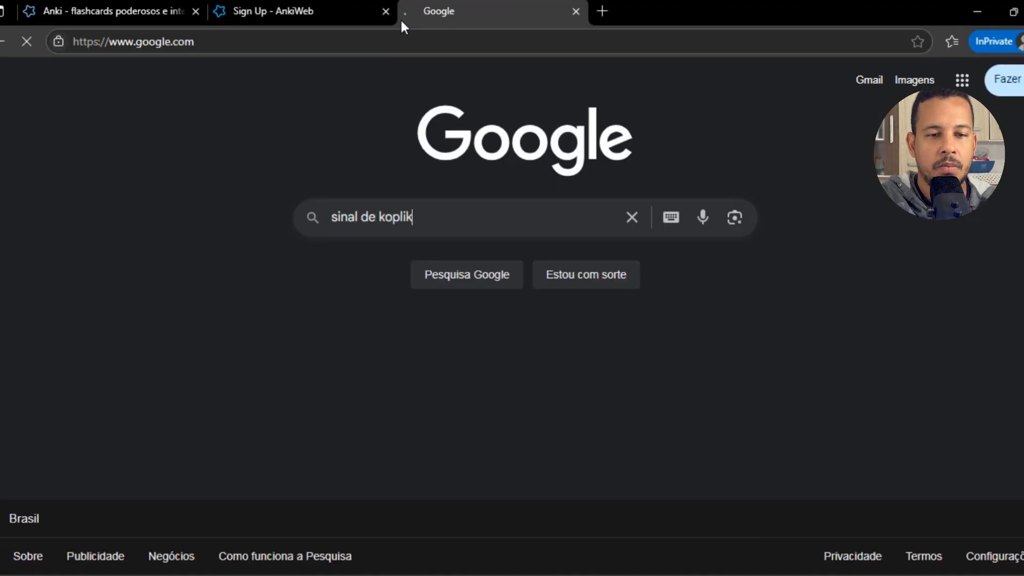
pyautogui.click(184, 144)
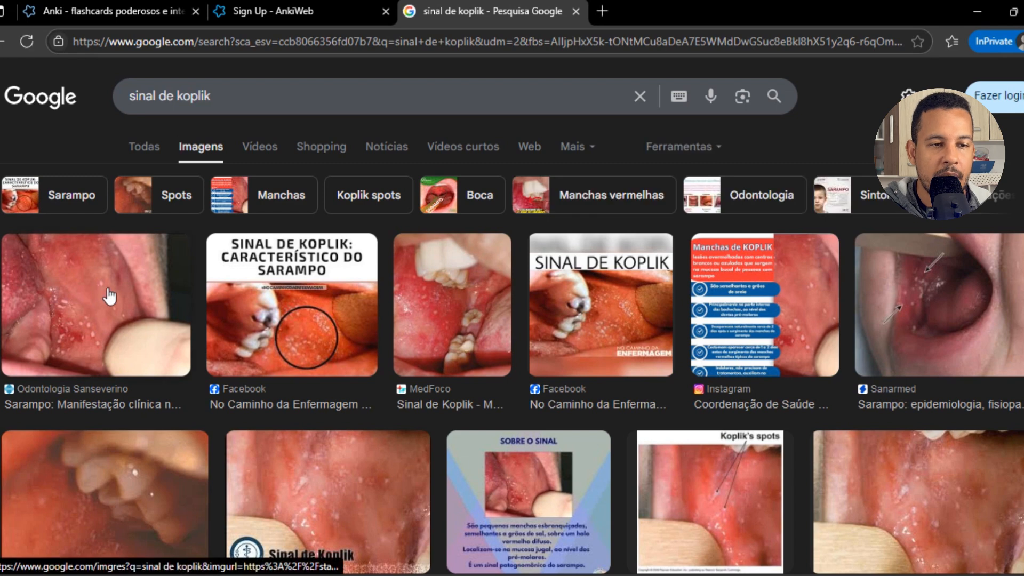
pyautogui.click(87, 324)
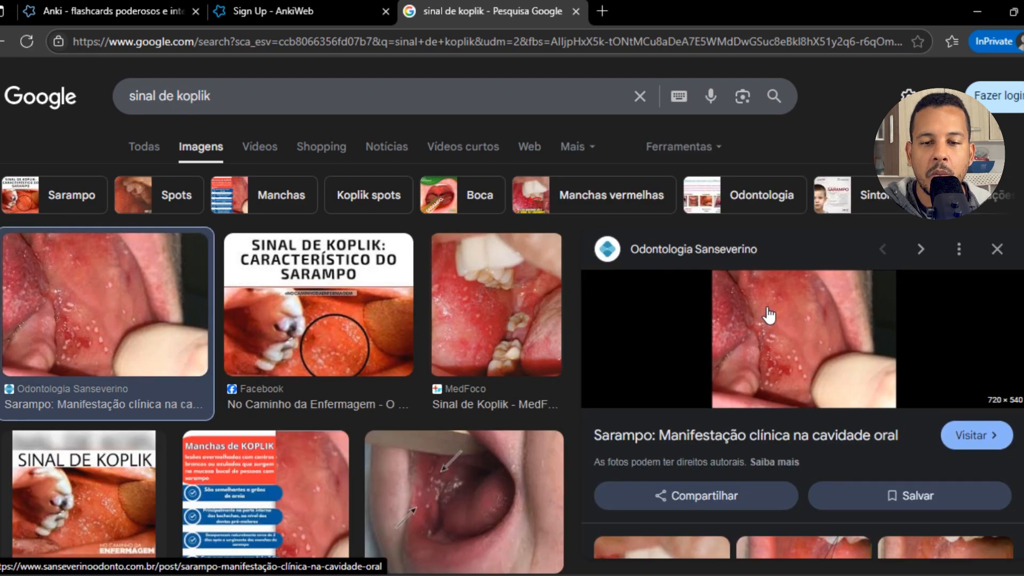
pyautogui.rightClick(771, 325)
pyautogui.click(814, 403)
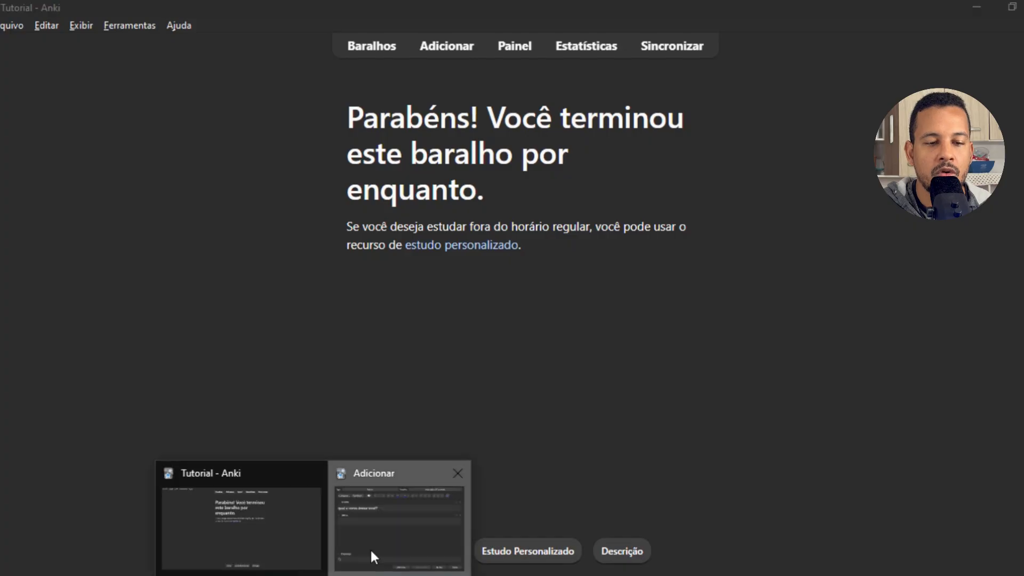
# - Return to Anki's card editor and paste the copied picture on a new line below the front question
pyautogui.click(369, 548)
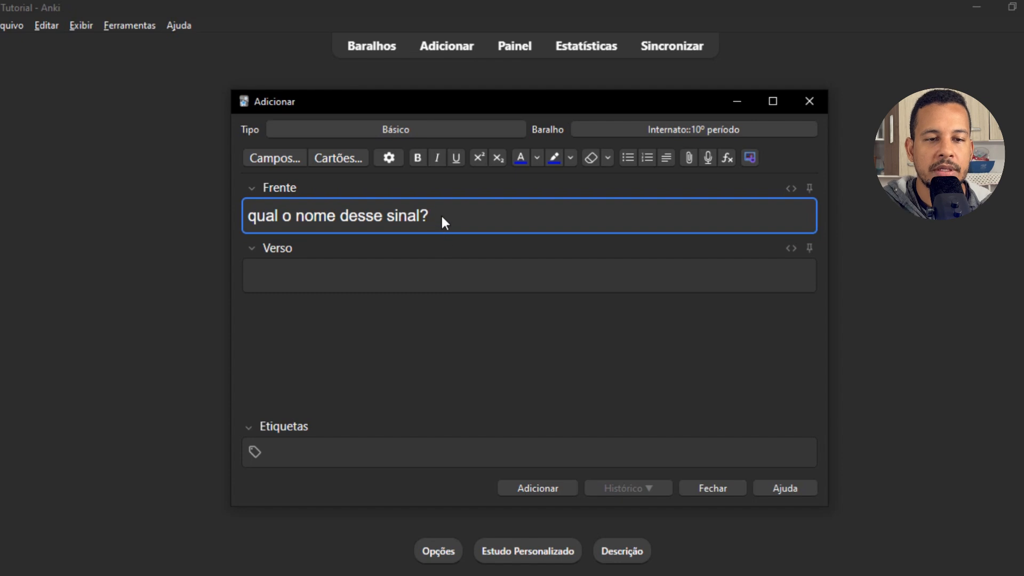
pyautogui.press('Return')
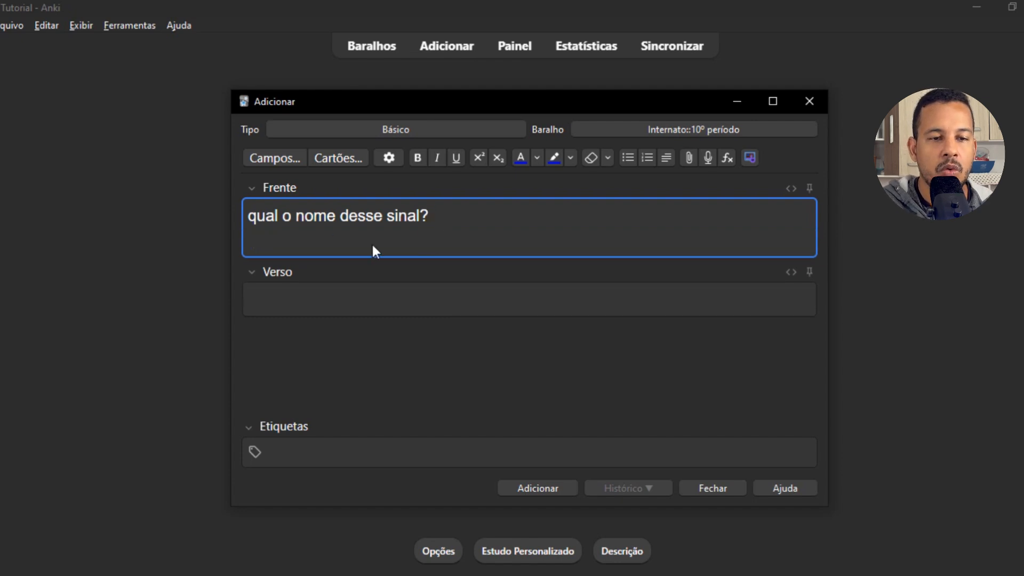
pyautogui.hotkey('ctrl', 'v')
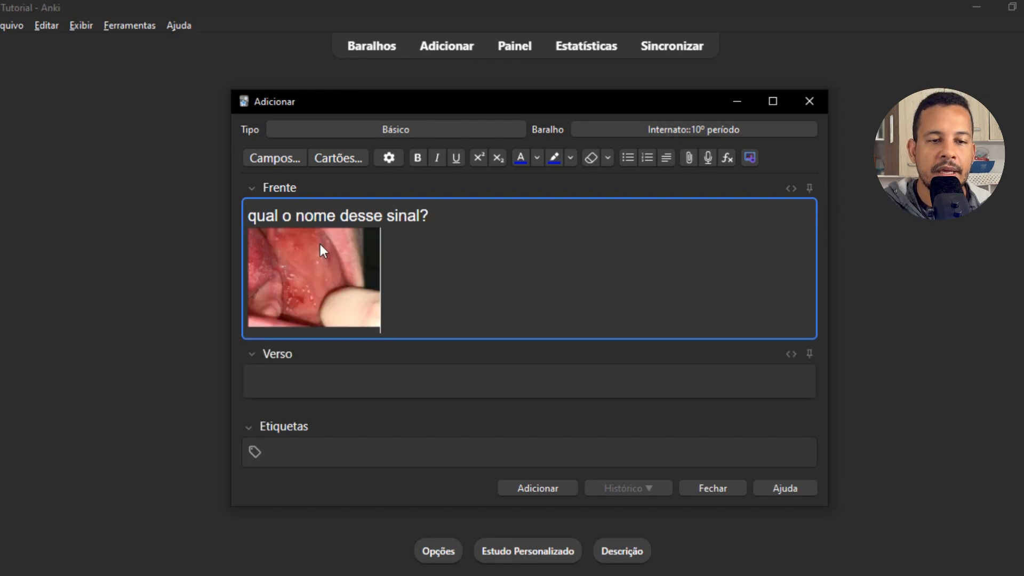
# - Resize the picture on the card's front to a little under half the field's width
pyautogui.click(299, 277)
pyautogui.doubleClick(343, 284)
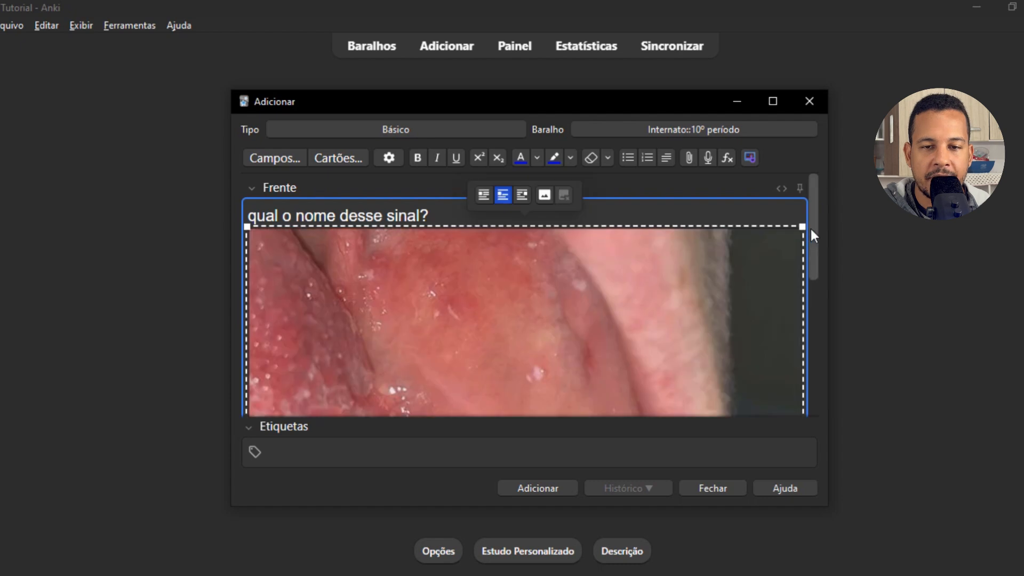
pyautogui.moveTo(799, 223); pyautogui.dragTo(495, 207)
pyautogui.scroll(-2, 469, 267)
pyautogui.scroll(2, 427, 330)
pyautogui.scroll(-2, 406, 368)
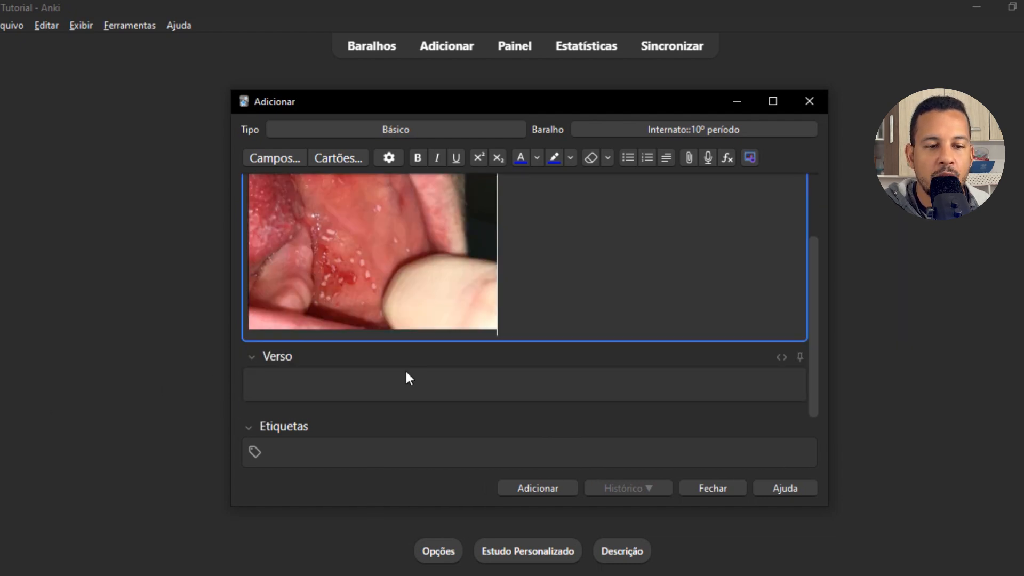
# - Enter "sinal de koplik" as the card's back and add the card to the deck
pyautogui.click(302, 387)
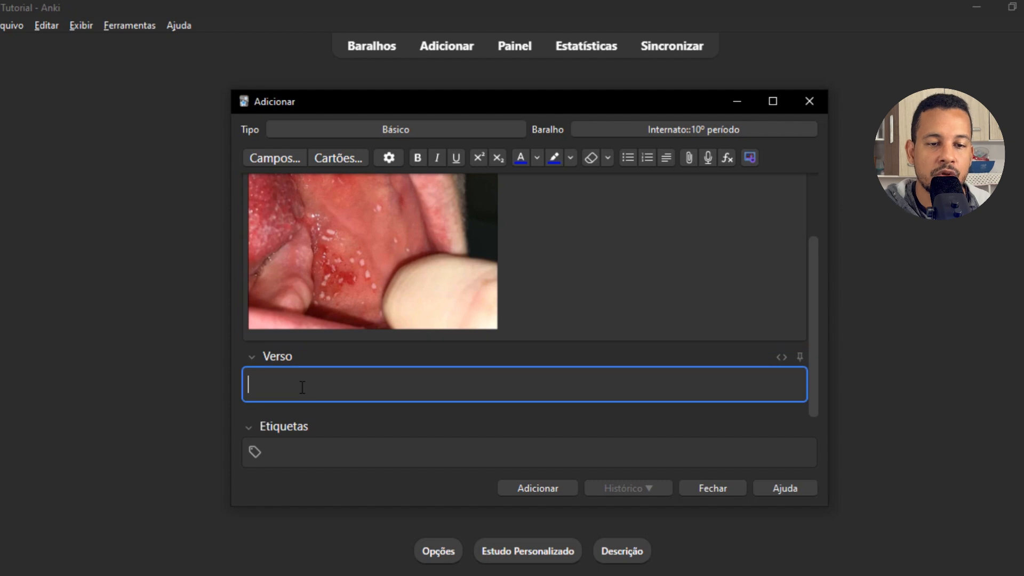
pyautogui.write('sinal')
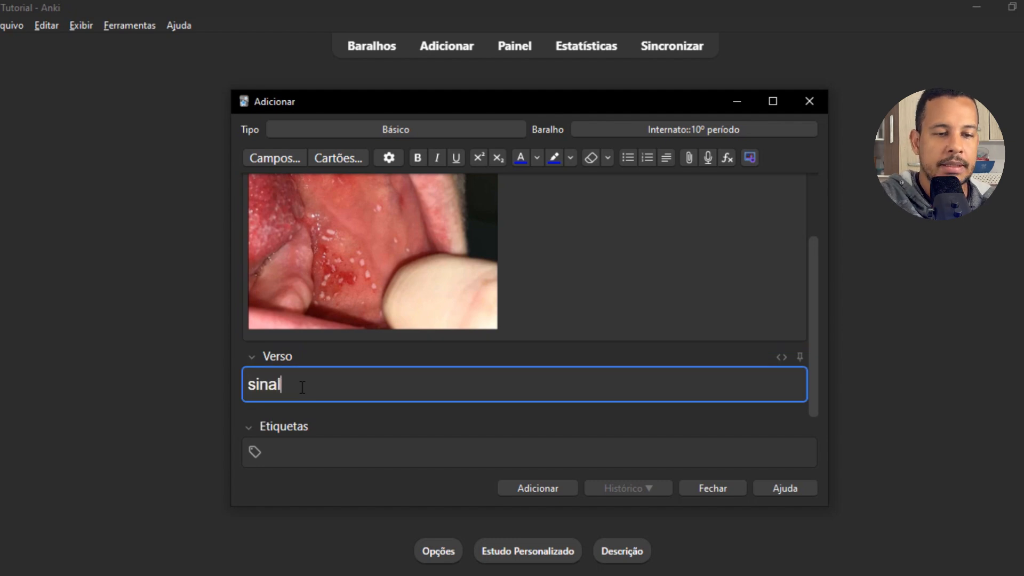
pyautogui.write(' de koplik')
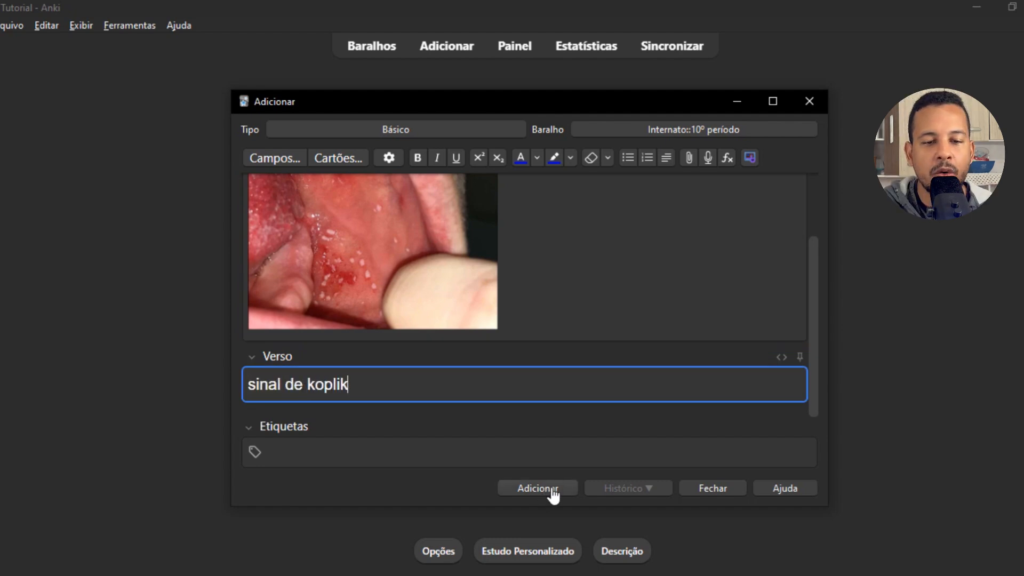
pyautogui.click(539, 489)
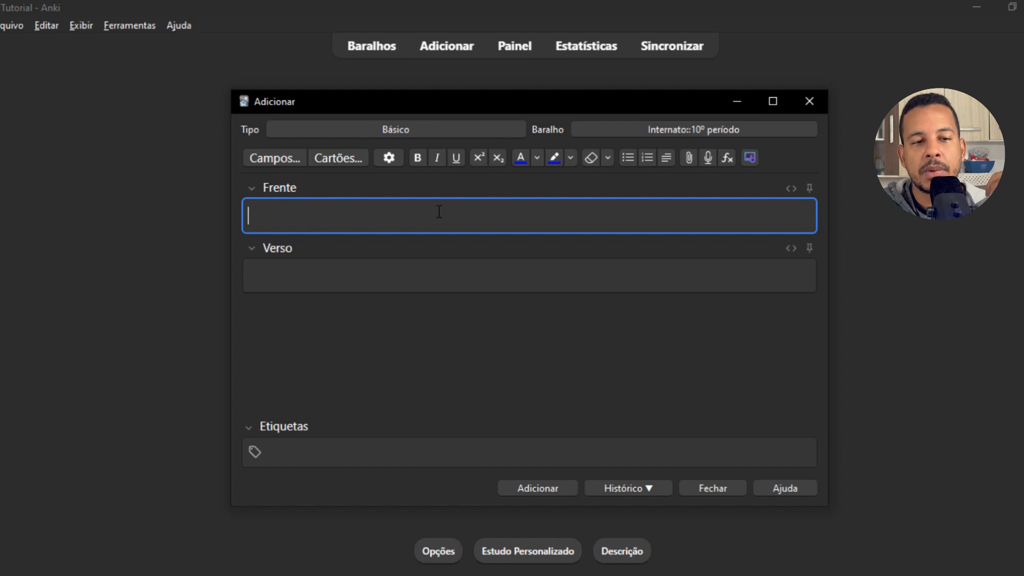
# - Set the note type to Omissão de Palavras and enter "o principal efeito colateral da fenitoína é a hiperplasia gengival" as its text
pyautogui.click(408, 131)
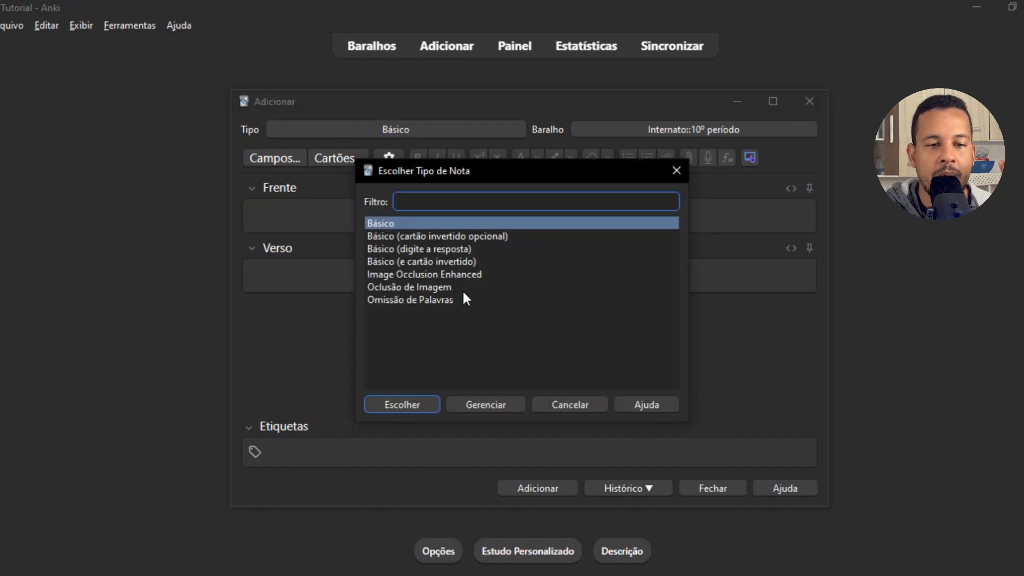
pyautogui.click(435, 302)
pyautogui.click(421, 401)
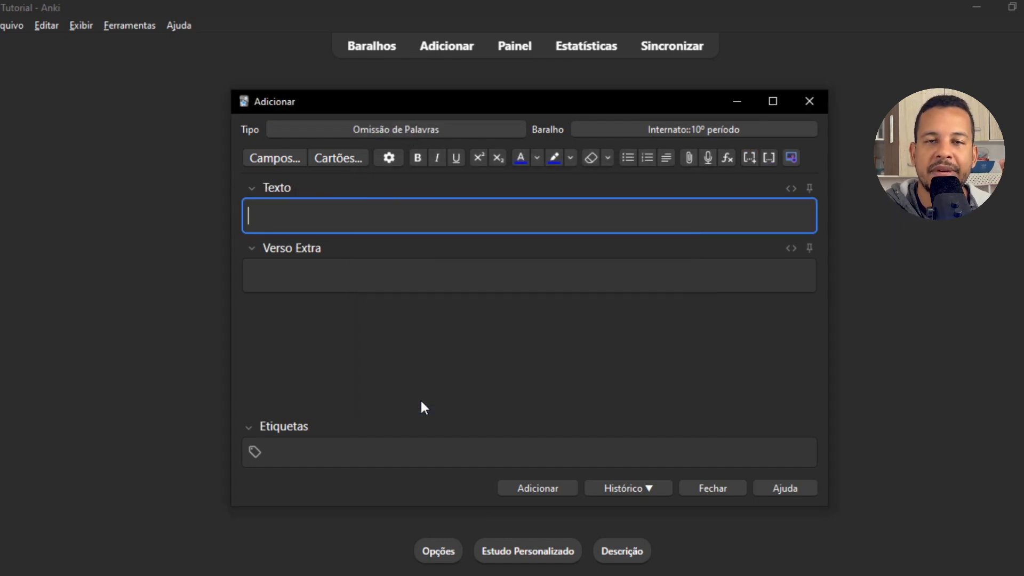
pyautogui.write('o princi')
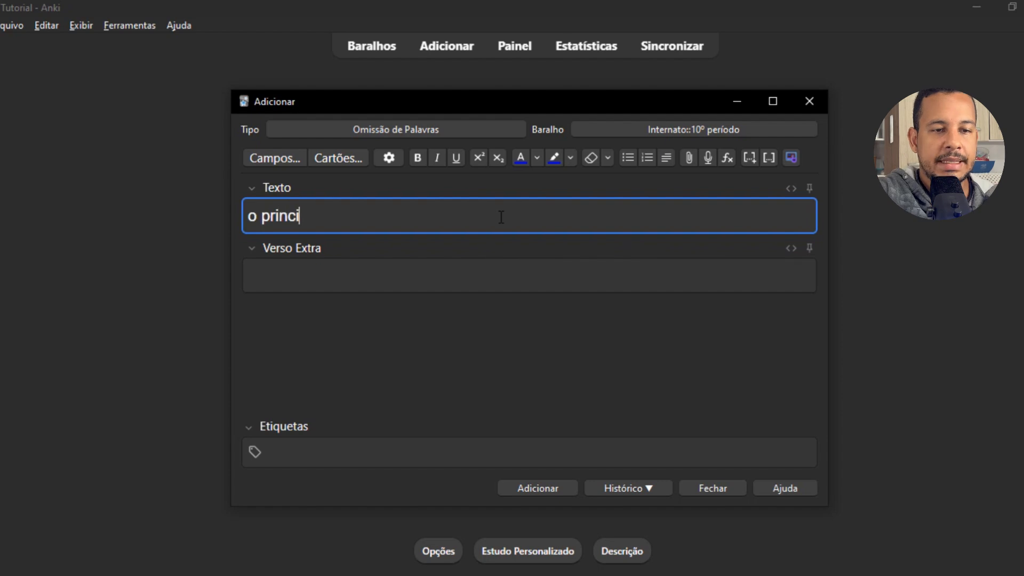
pyautogui.write('pal efeito cola')
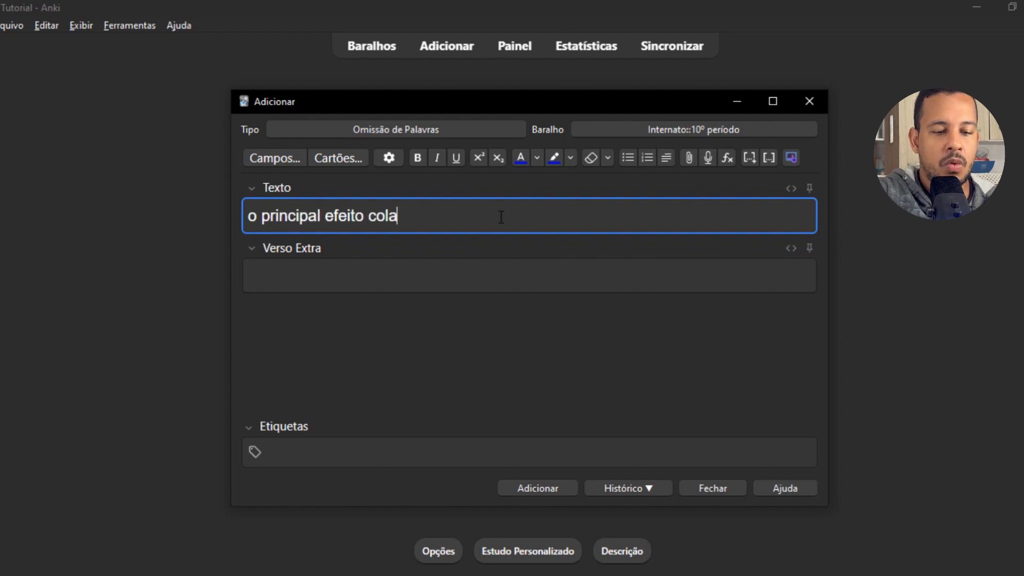
pyautogui.write('teral da fenitoín')
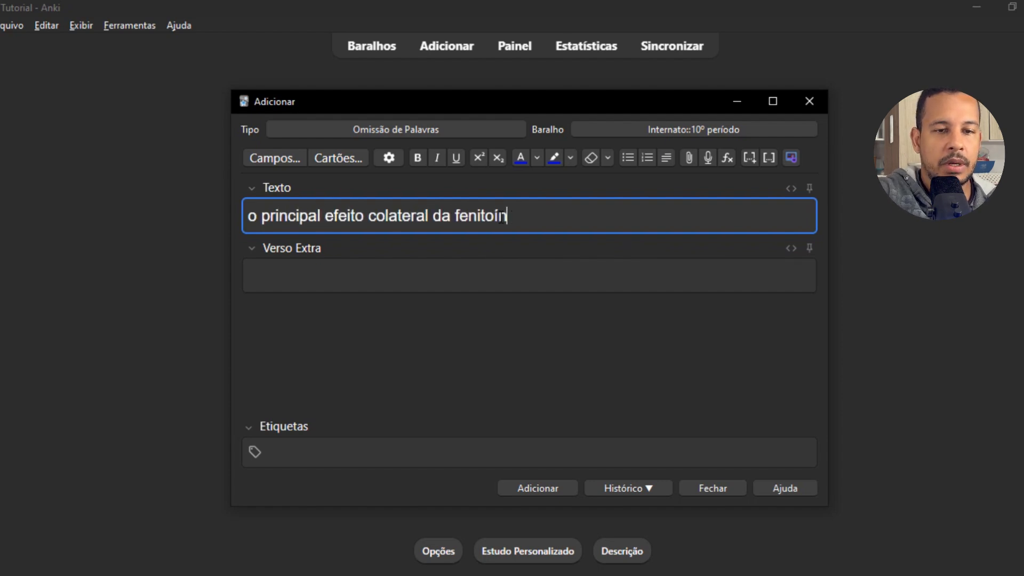
pyautogui.write('a é a hiperplasia ')
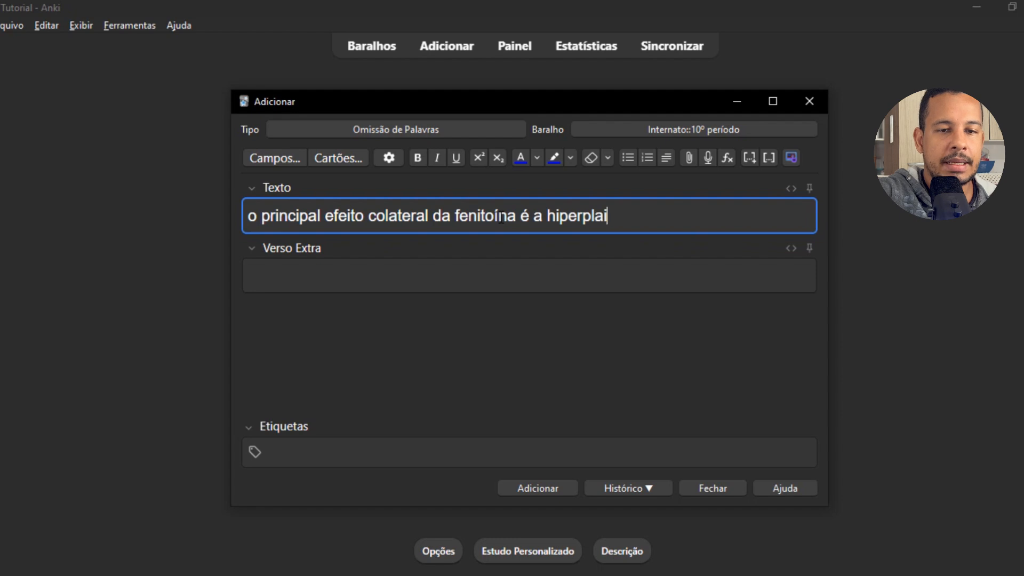
pyautogui.write('gengival')
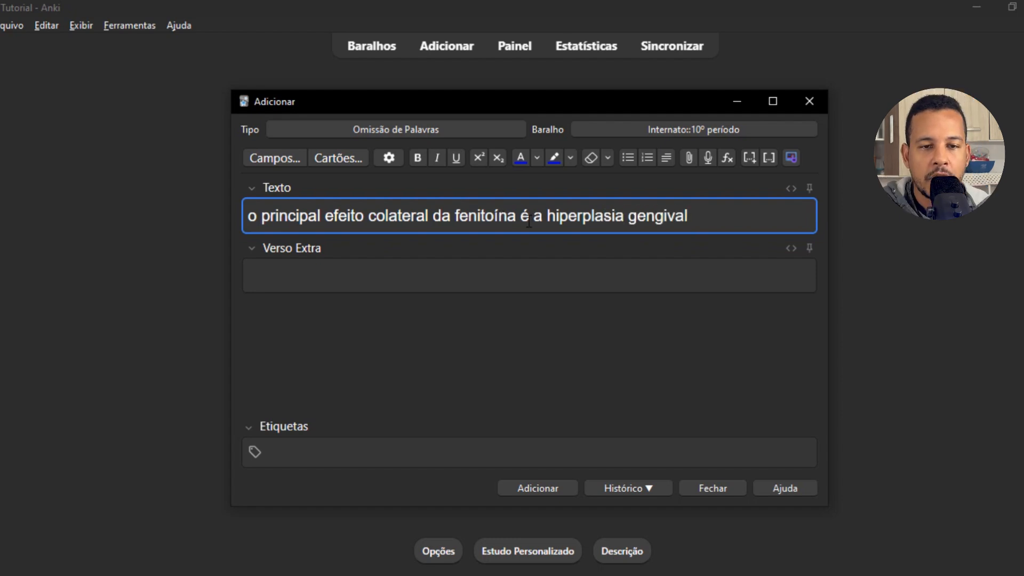
# - Turn "hiperplasia gengival" into the c1 cloze deletion and add the note to the deck
pyautogui.moveTo(548, 216); pyautogui.dragTo(693, 219)
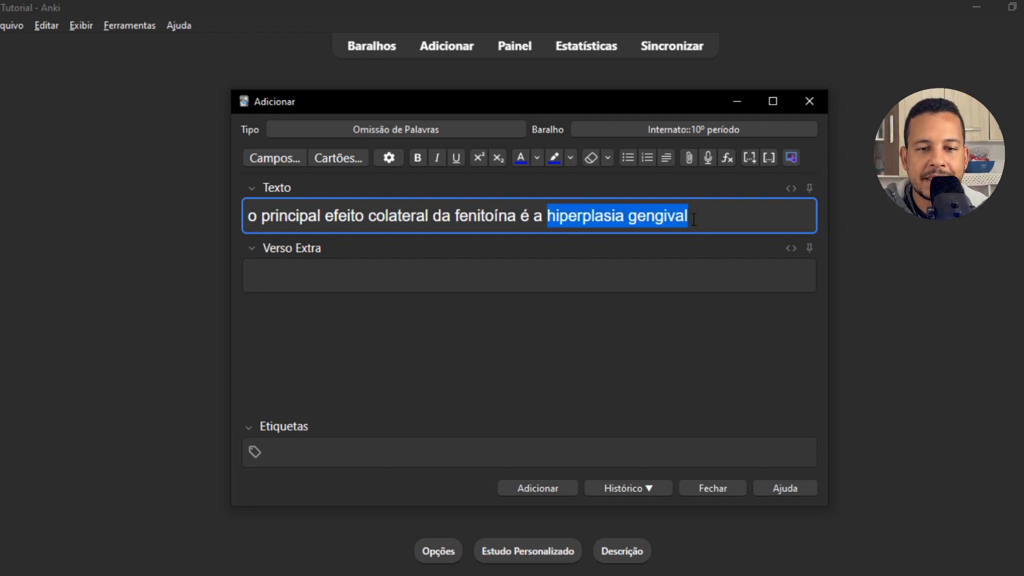
pyautogui.click(551, 219)
pyautogui.moveTo(552, 219); pyautogui.dragTo(693, 219)
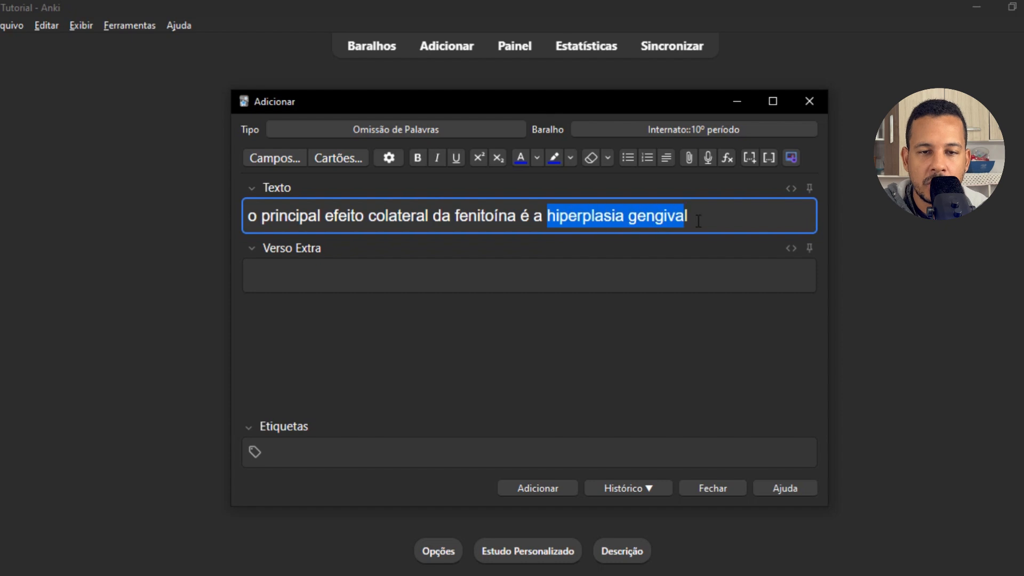
pyautogui.click(770, 160)
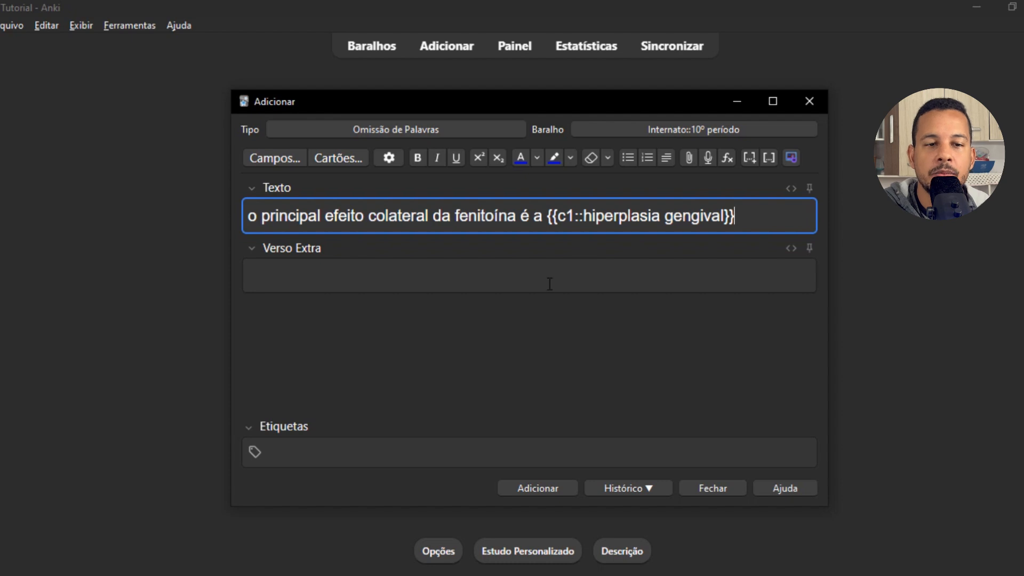
pyautogui.click(536, 487)
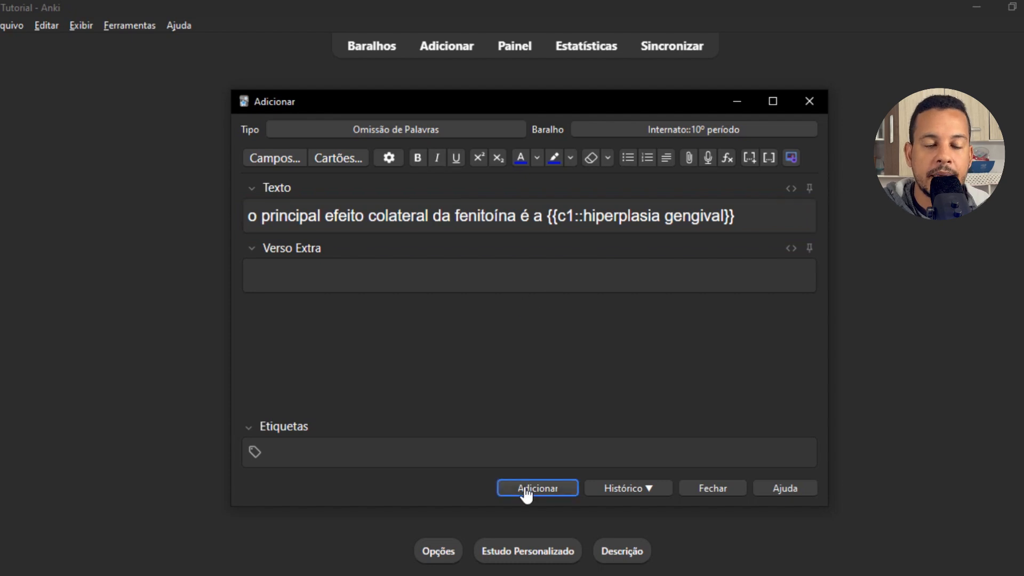
# - Close the card editor, return to the deck list and collapse the Internato deck
pyautogui.click(720, 487)
pyautogui.click(378, 47)
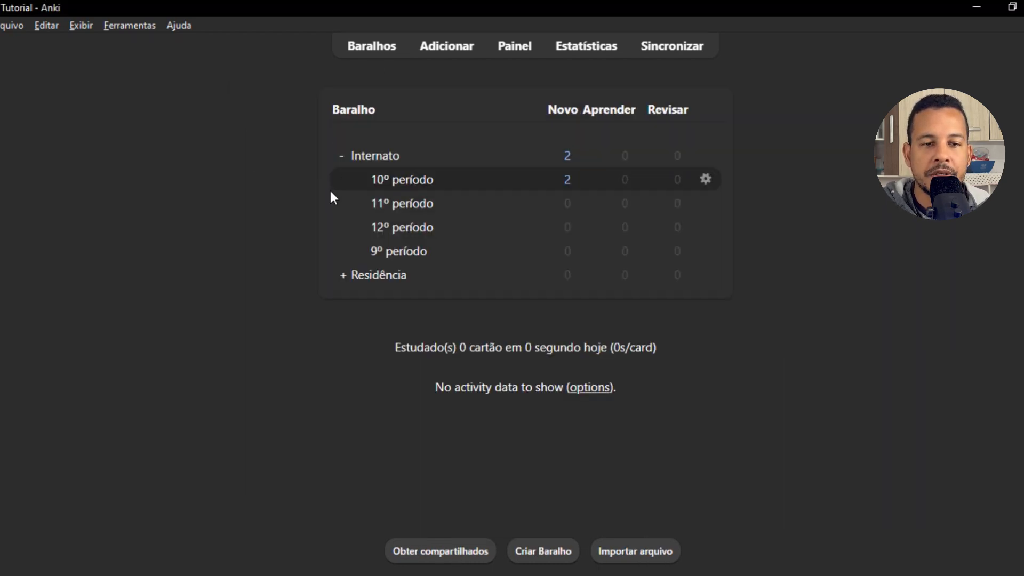
pyautogui.click(342, 157)
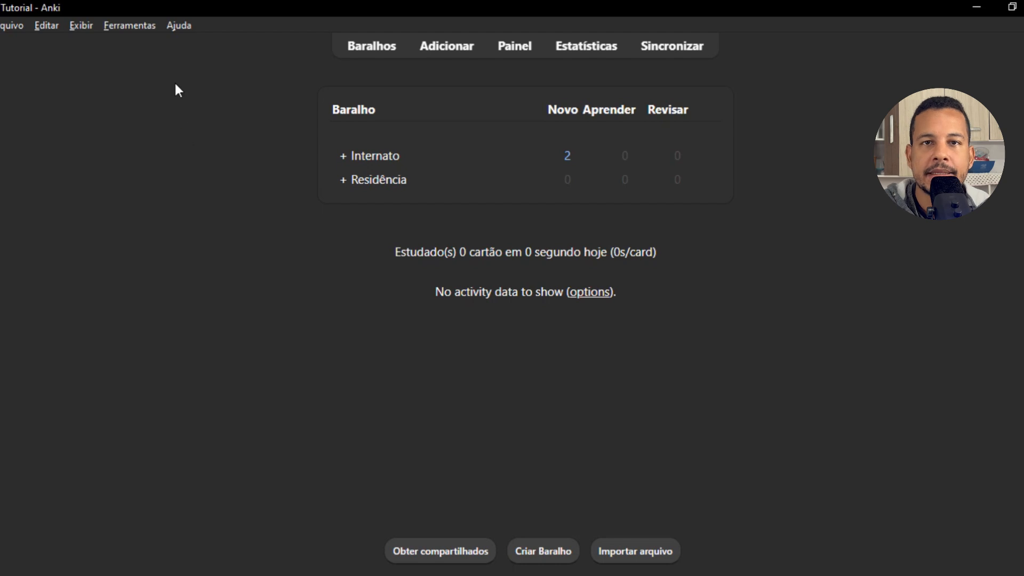
# - Open the add-on manager and browse the AnkiWeb add-ons catalogue from its installation dialog
pyautogui.click(124, 26)
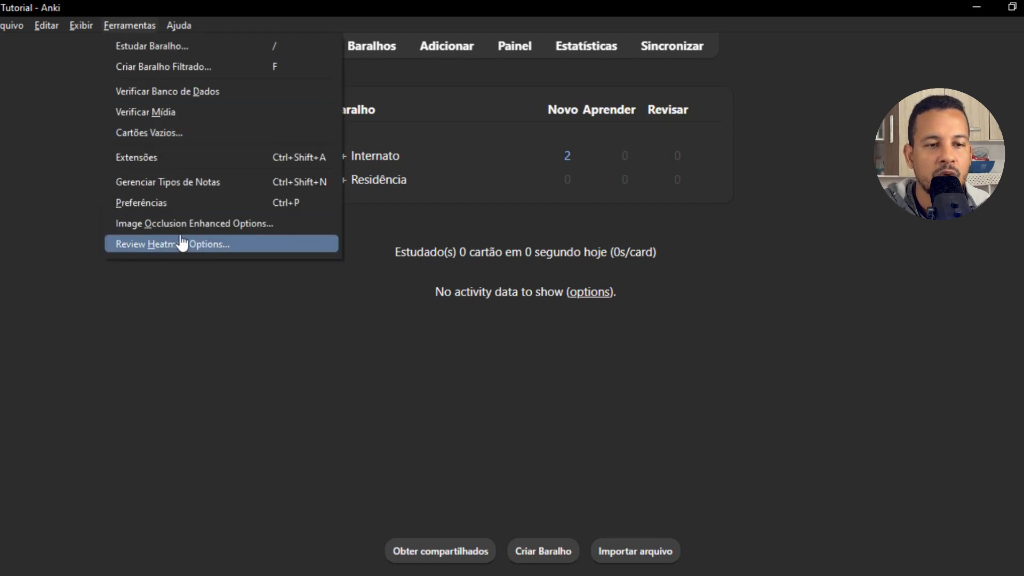
pyautogui.click(158, 164)
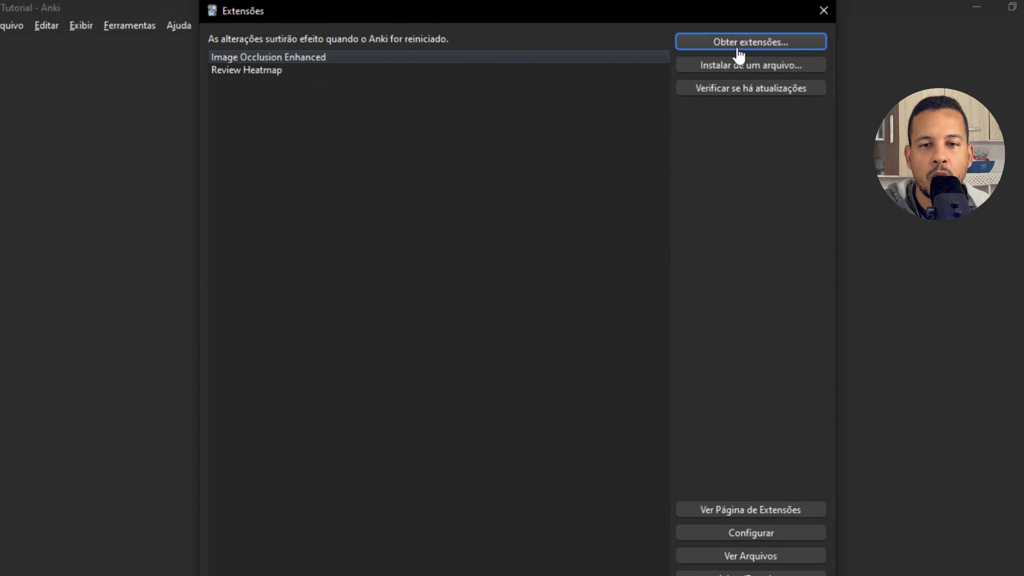
pyautogui.click(738, 49)
pyautogui.moveTo(485, 224); pyautogui.dragTo(484, 207)
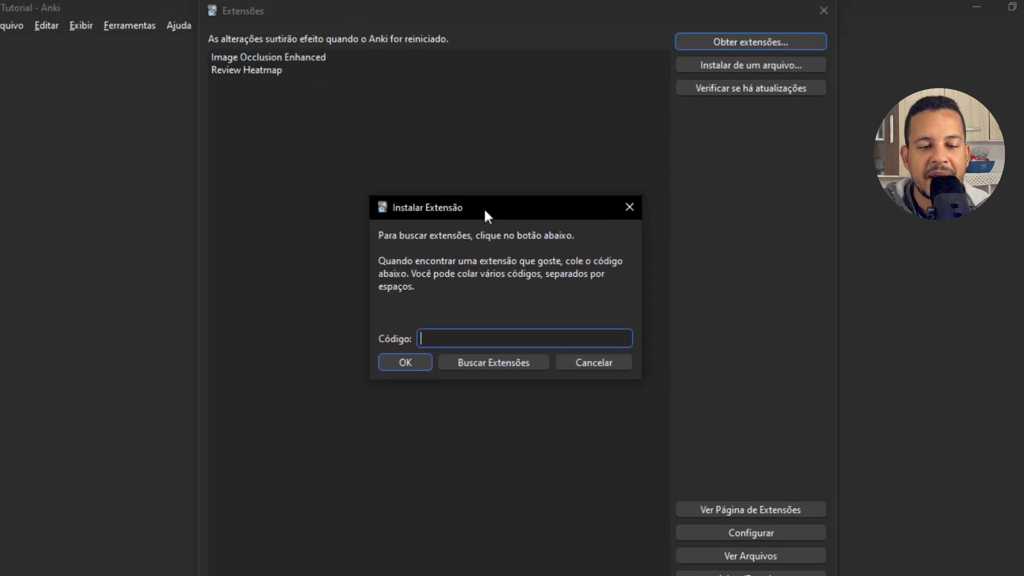
pyautogui.click(509, 364)
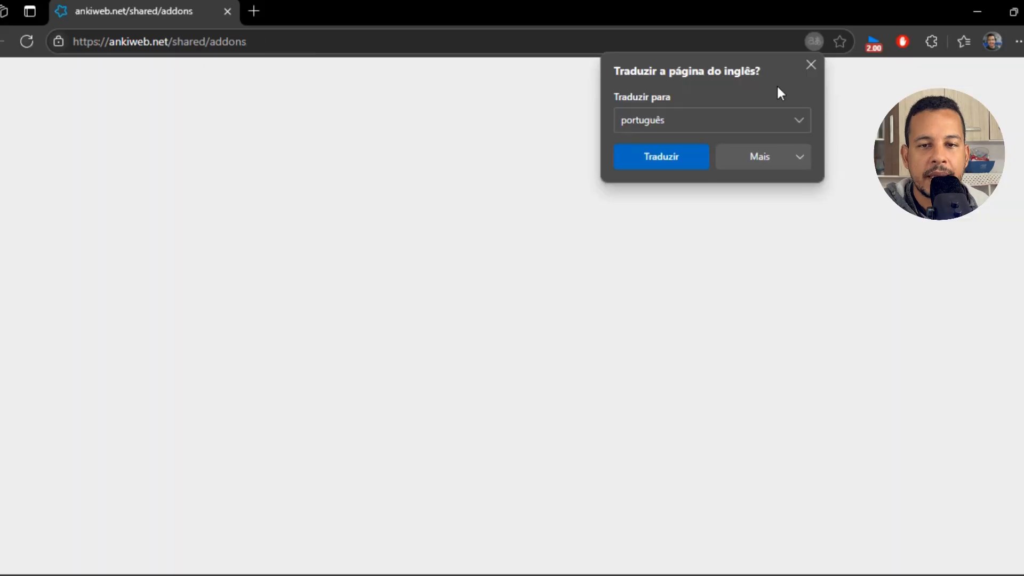
pyautogui.click(811, 65)
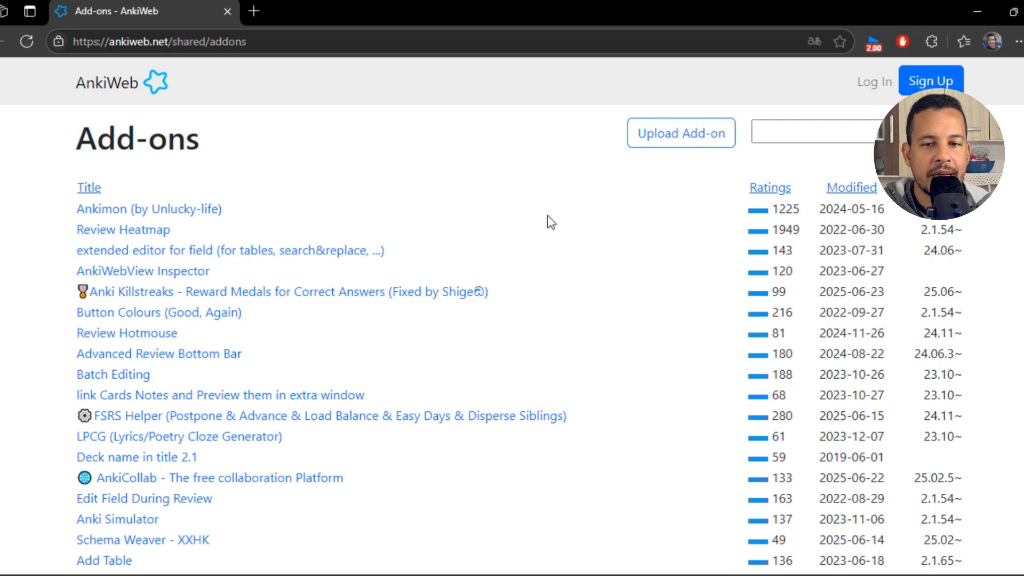
pyautogui.scroll(-2, 547, 219)
pyautogui.scroll(2, 547, 219)
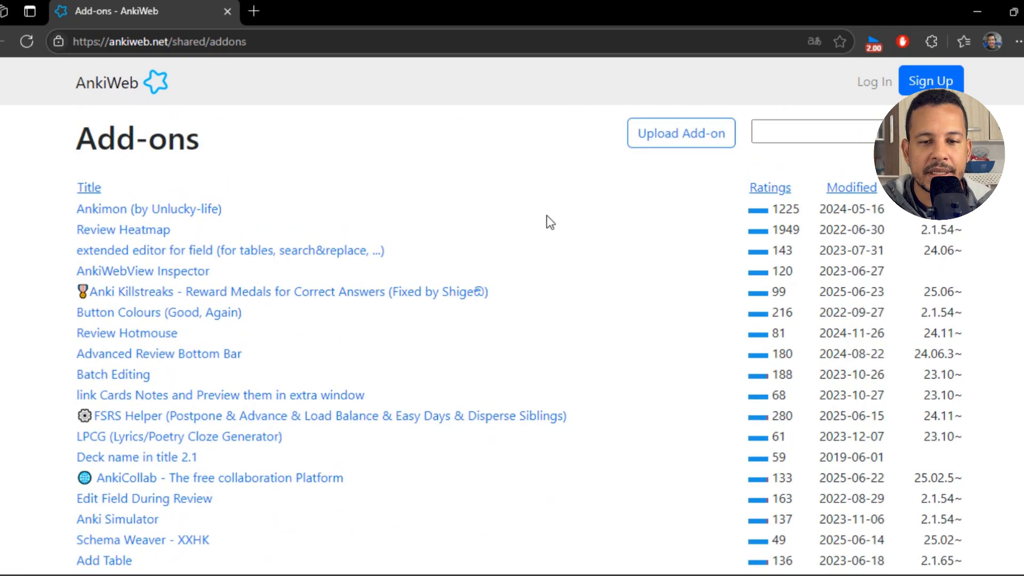
pyautogui.click(151, 235)
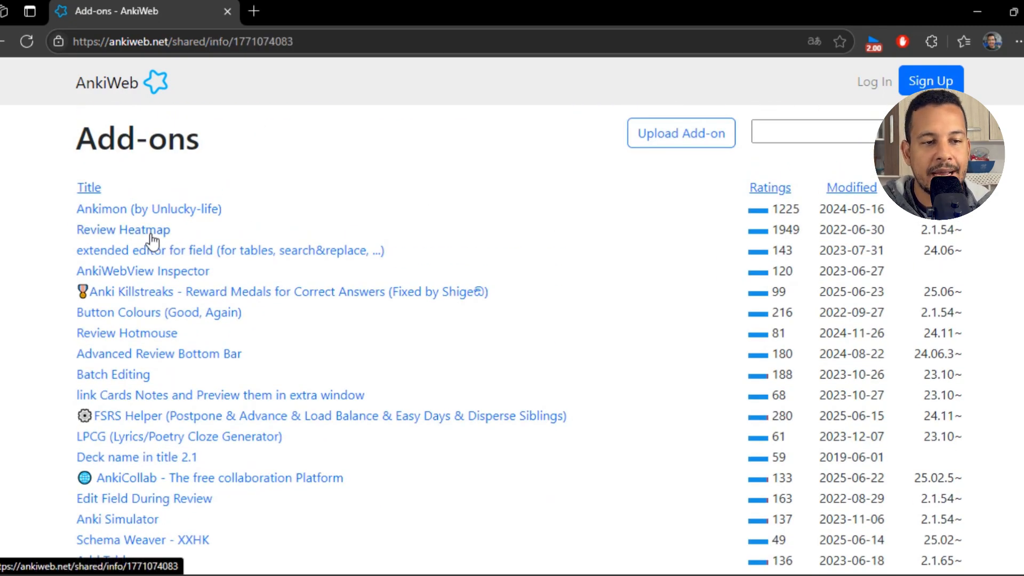
pyautogui.scroll(-15, 509, 290)
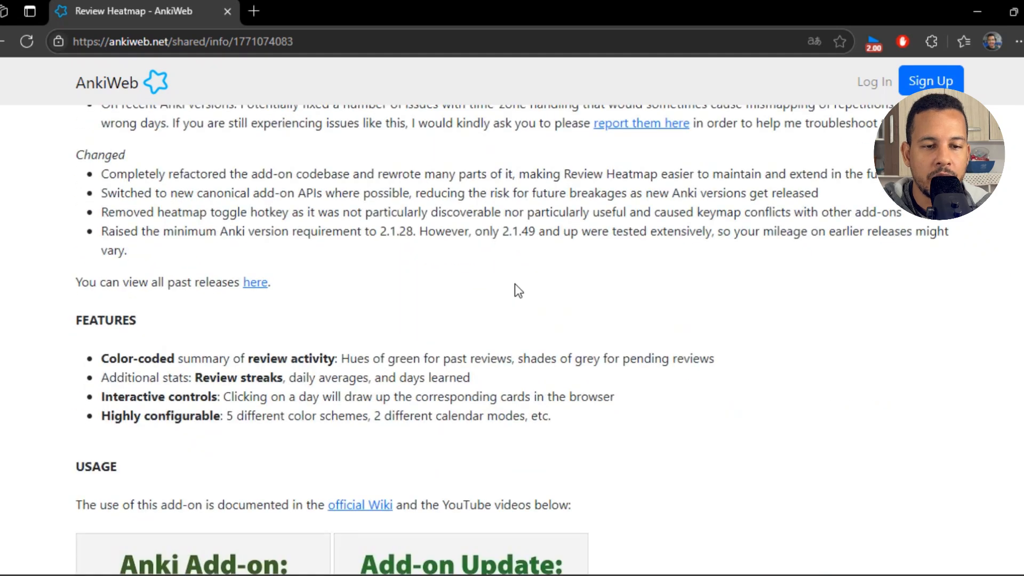
pyautogui.scroll(12, 515, 285)
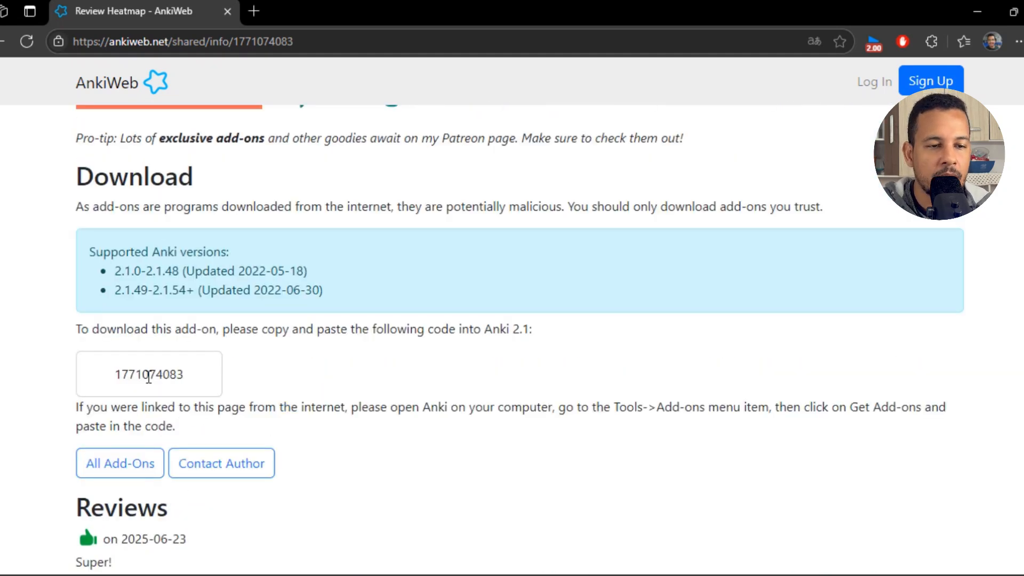
pyautogui.doubleClick(148, 376)
pyautogui.hotkey('ctrl', 'c')
pyautogui.rightClick(140, 380)
pyautogui.click(191, 97)
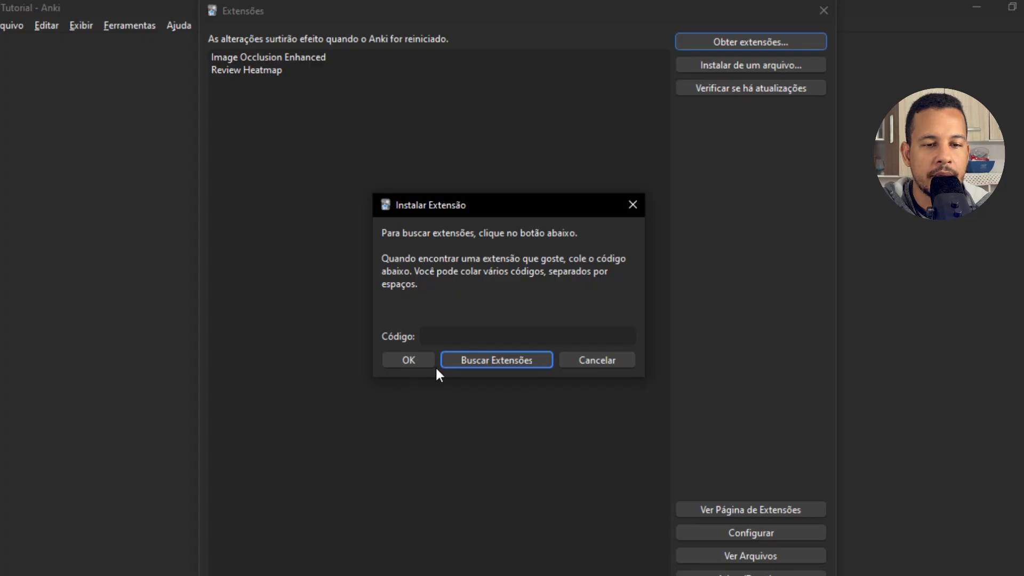
pyautogui.click(443, 337)
pyautogui.rightClick(444, 339)
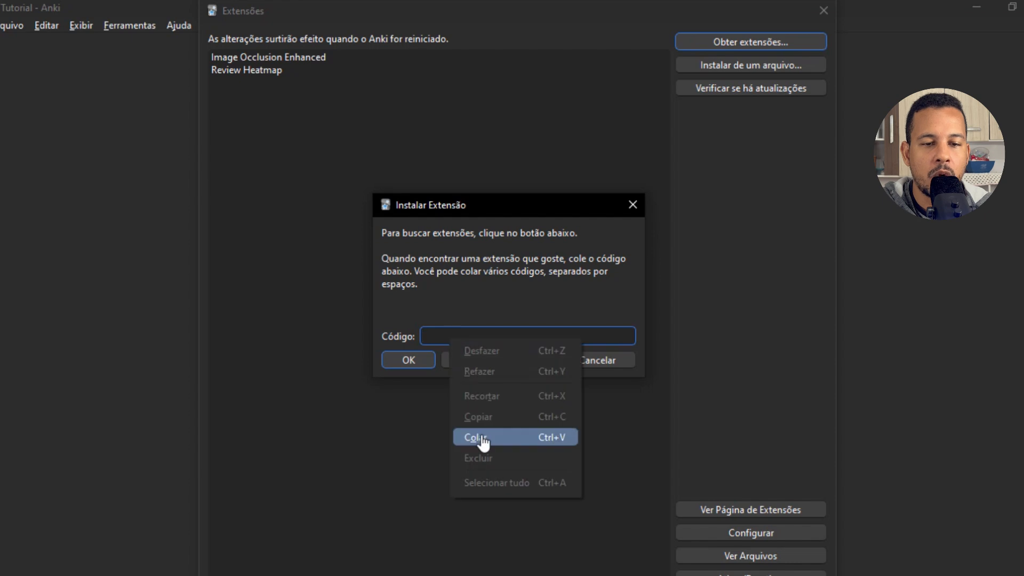
pyautogui.click(483, 435)
pyautogui.moveTo(473, 336); pyautogui.dragTo(452, 336)
pyautogui.press('Right')
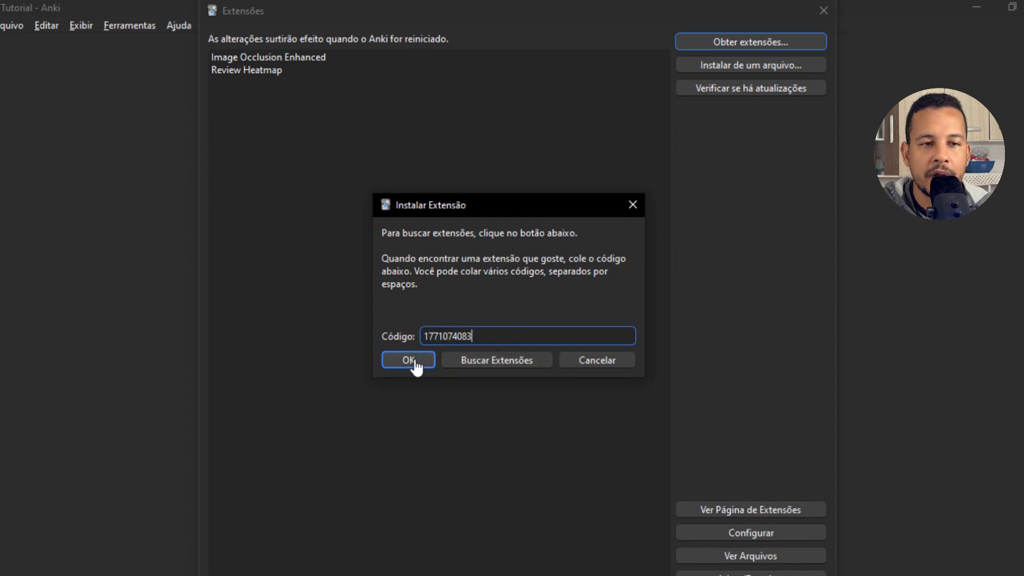
pyautogui.click(595, 370)
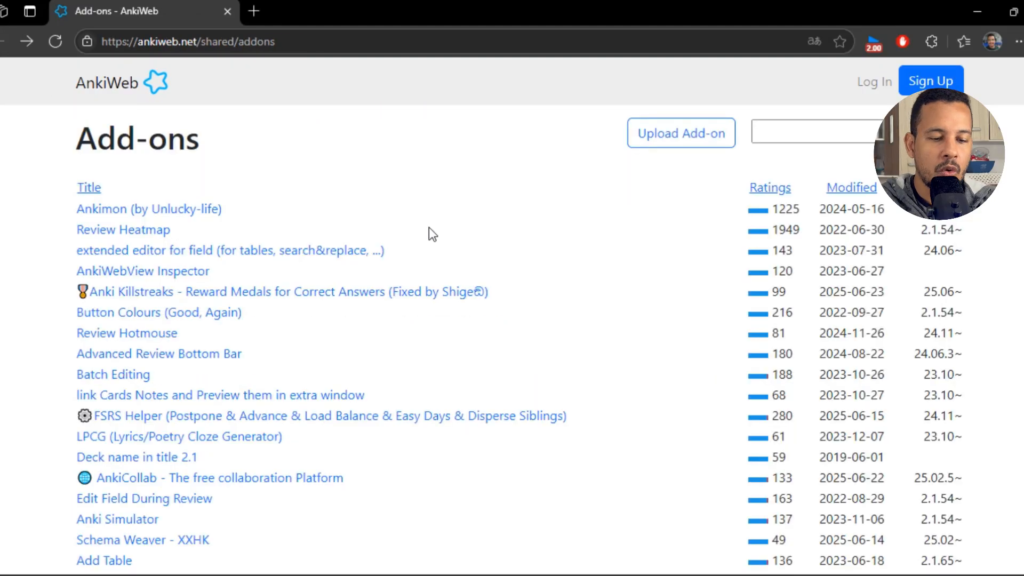
# - In the browser, find "image" in the AnkiWeb add-ons list and view the Image Occlusion Enhanced page down to its download section
pyautogui.hotkey('ctrl', 'f')
pyautogui.write('image')
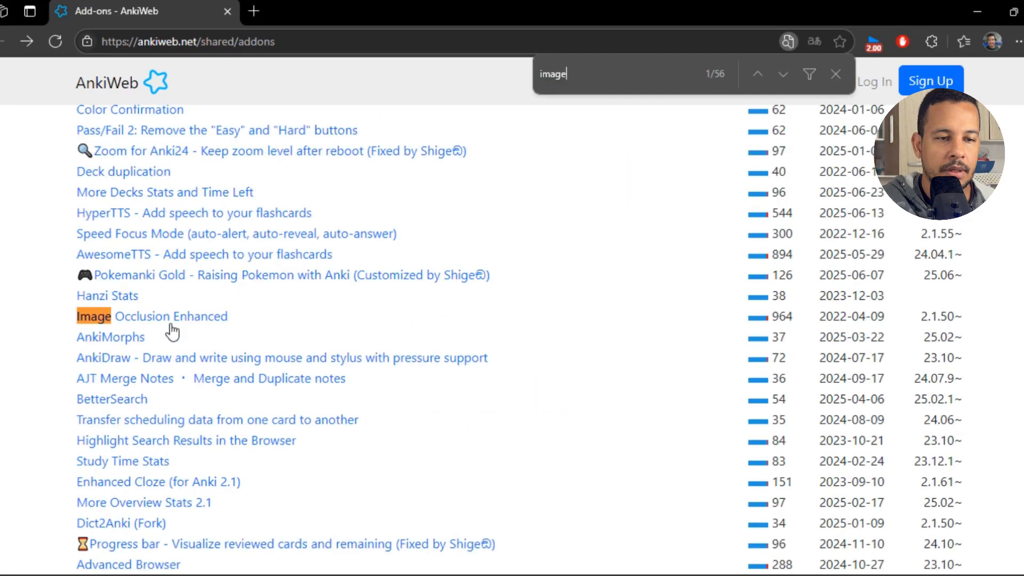
pyautogui.click(155, 319)
pyautogui.scroll(-20, 397, 215)
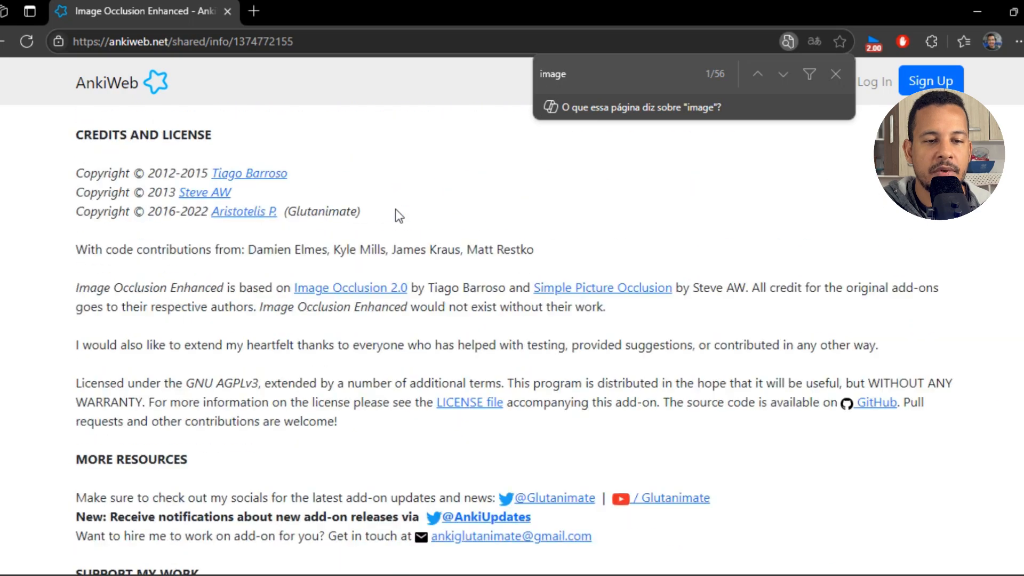
pyautogui.scroll(-5, 352, 274)
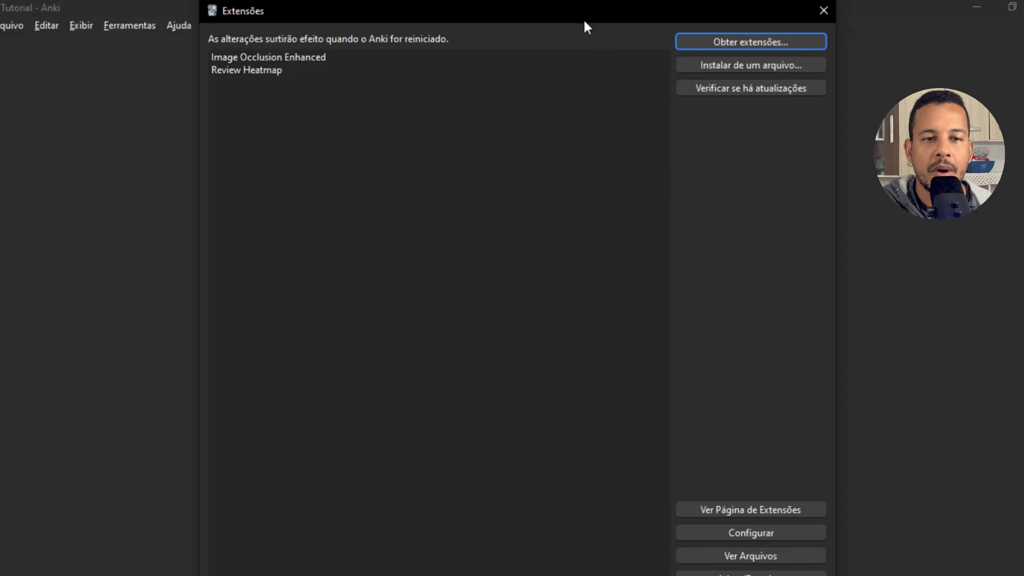
# - Return from the add-on manager to Anki's deck list and expand the Internato deck
pyautogui.moveTo(583, 21); pyautogui.dragTo(599, 24)
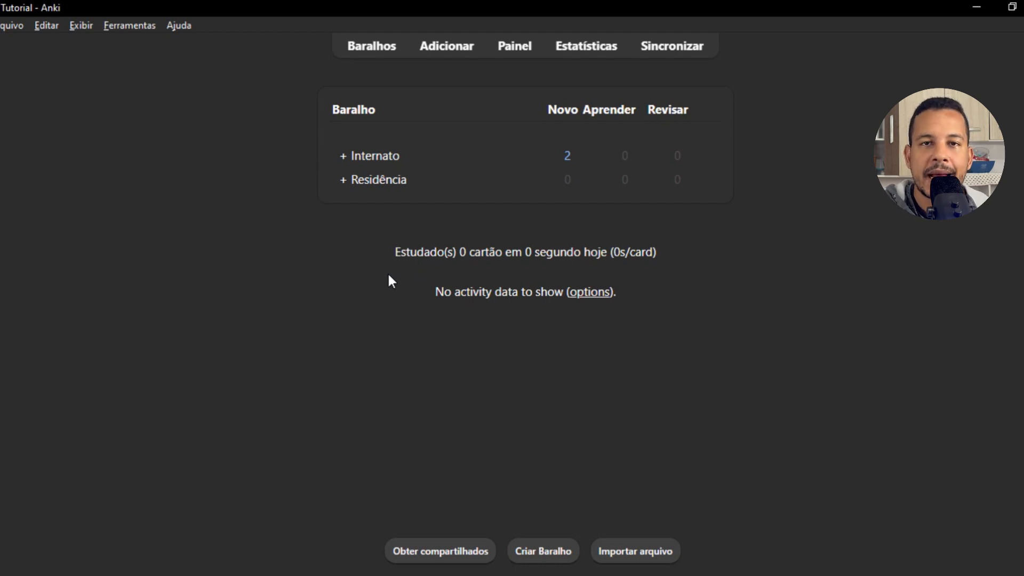
pyautogui.click(343, 157)
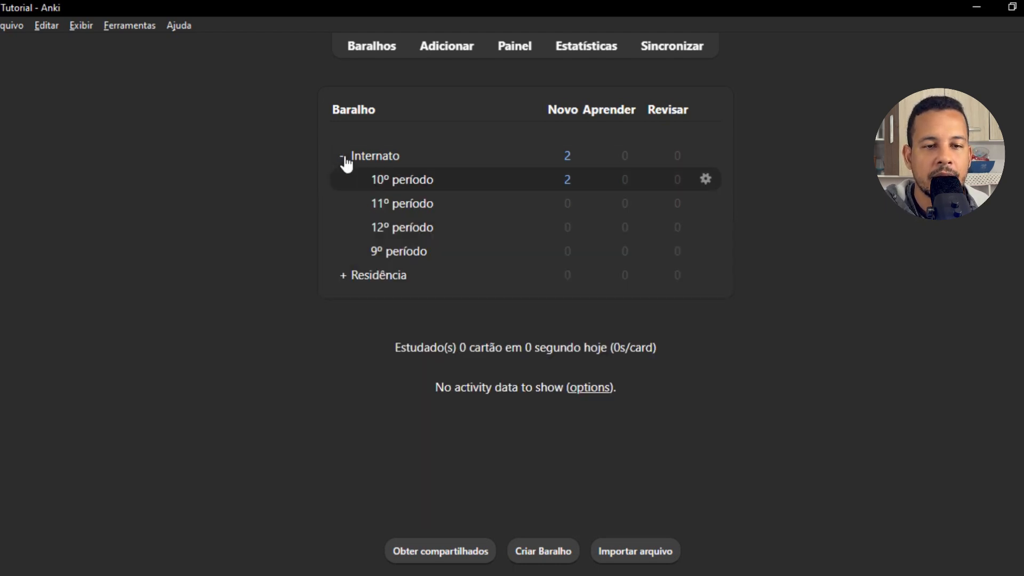
# - Start a new note for the 9º período deck and set its type to Oclusão de Imagem
pyautogui.click(409, 262)
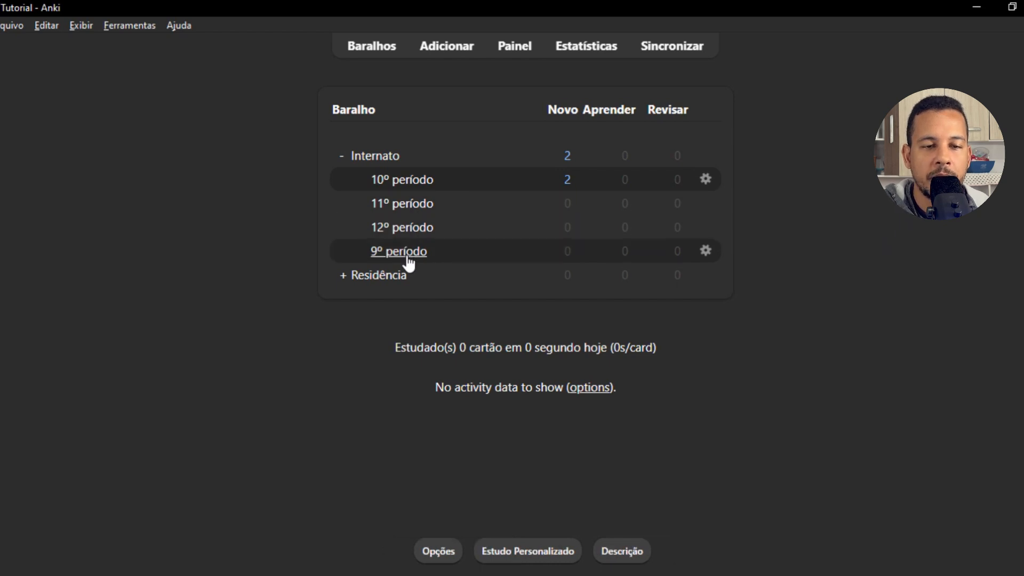
pyautogui.press('a')
pyautogui.click(391, 137)
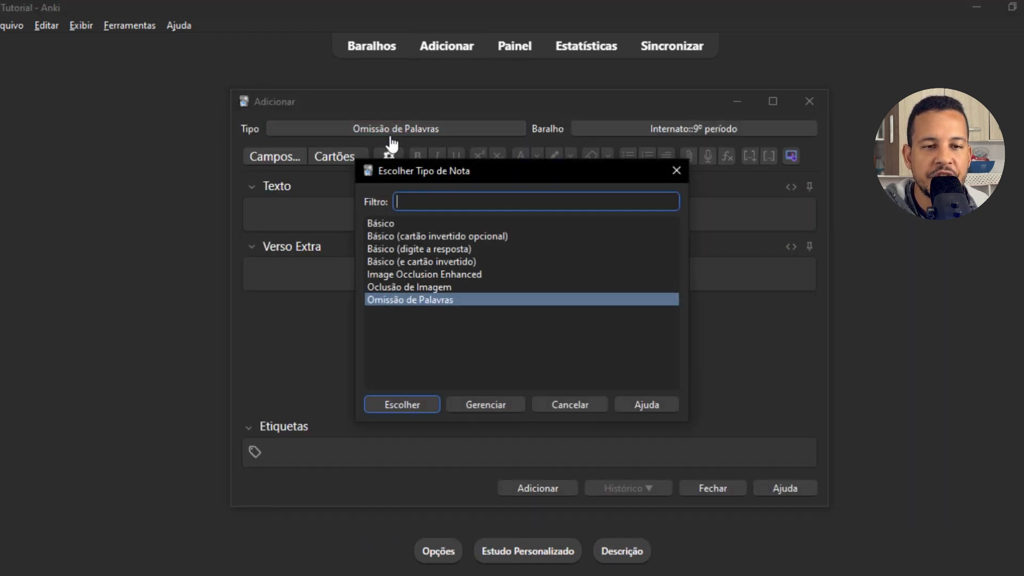
pyautogui.click(423, 289)
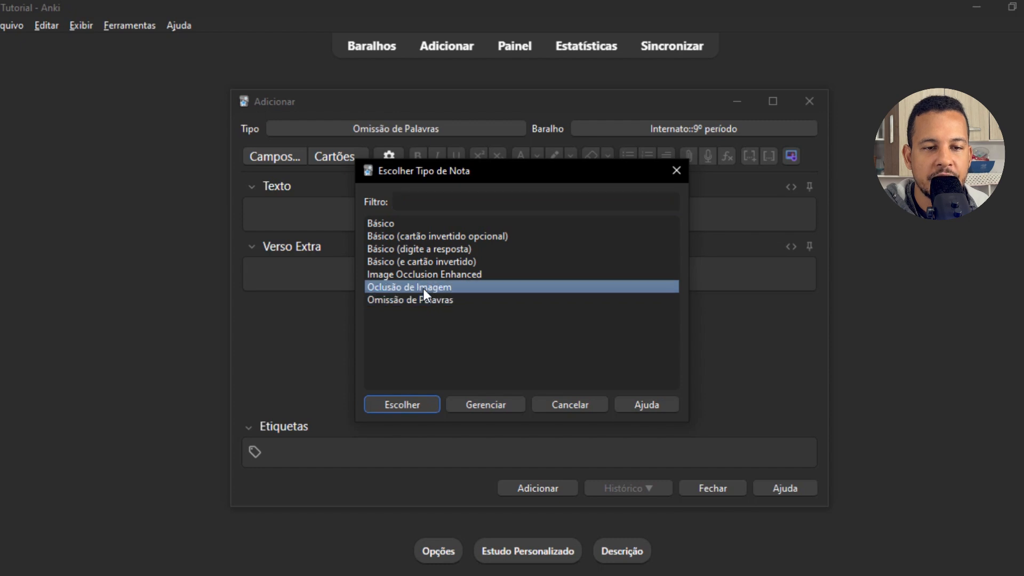
pyautogui.click(417, 416)
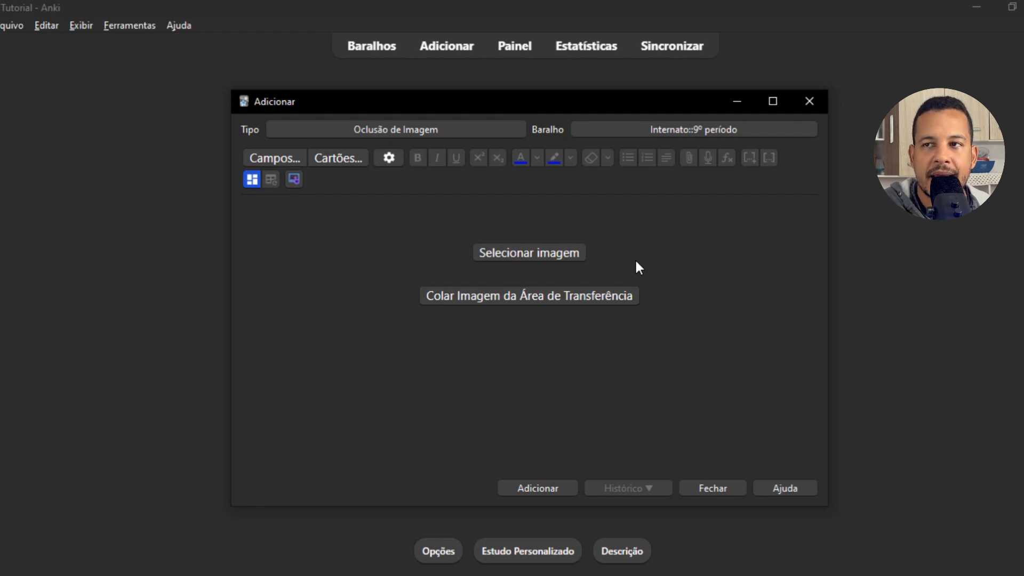
# - Load the image 640px-Gray506_pt.svg.png into the note and maximize the note window
pyautogui.click(572, 254)
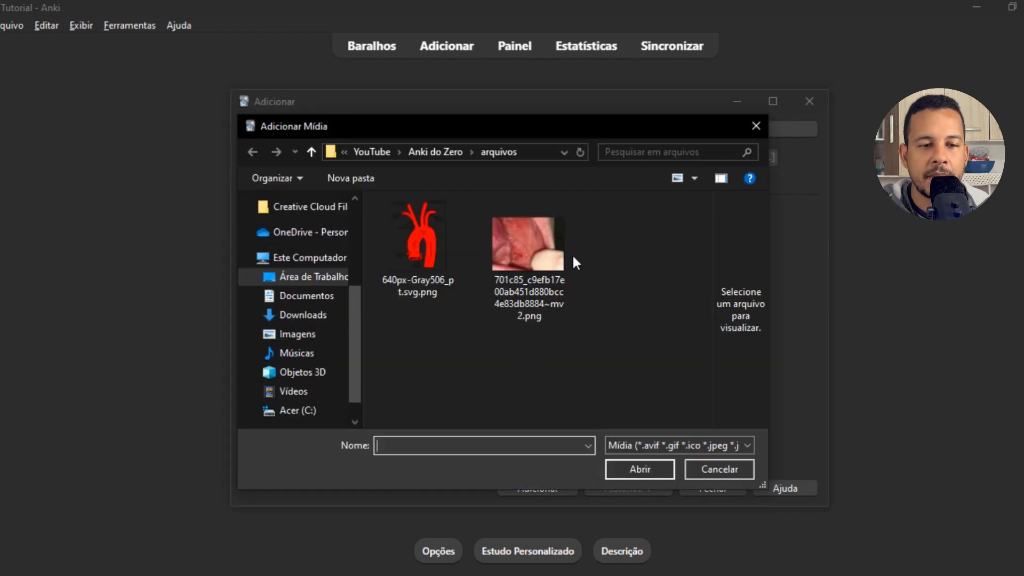
pyautogui.doubleClick(416, 228)
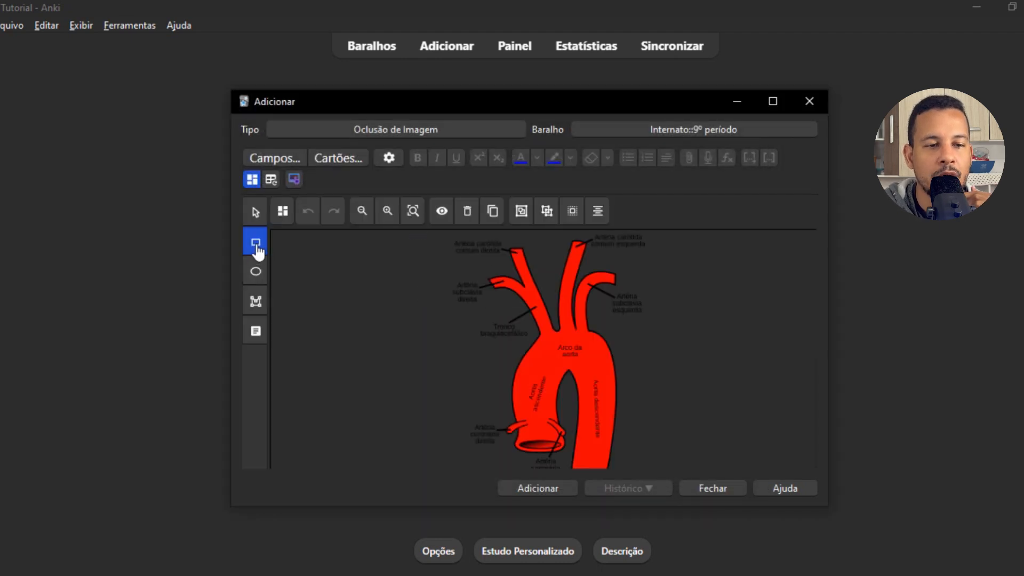
pyautogui.click(773, 101)
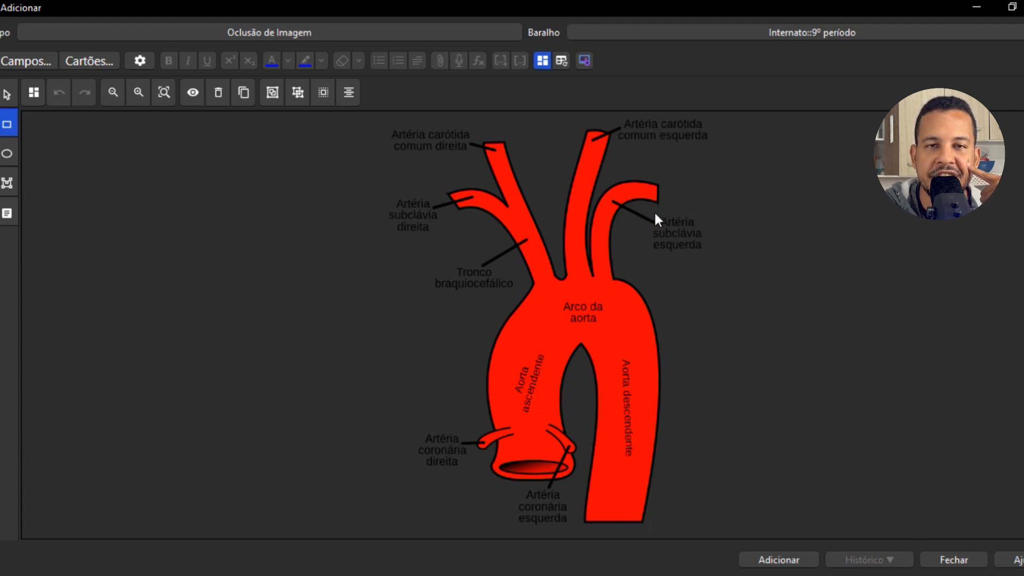
# - Cover the labels Artéria subclávia esquerda and Tronco braquiocefálico with rectangular masks, add the note and close the note window
pyautogui.moveTo(646, 253); pyautogui.dragTo(721, 214)
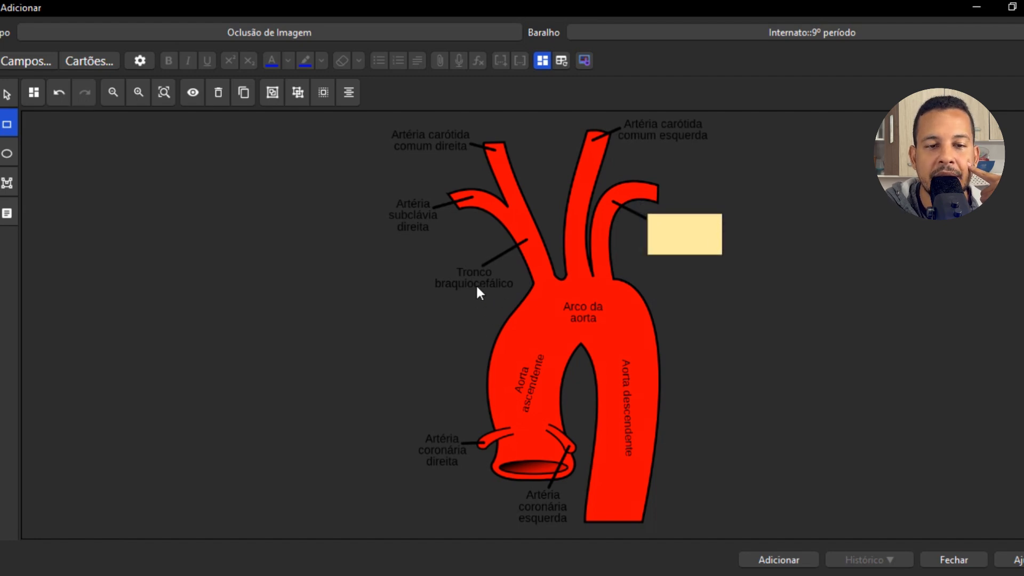
pyautogui.moveTo(417, 268); pyautogui.dragTo(517, 293)
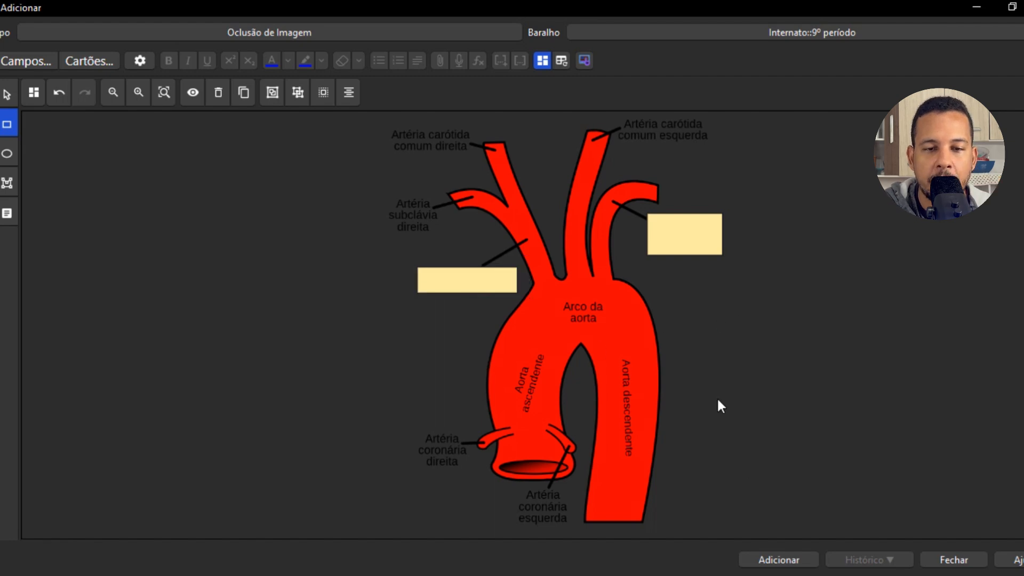
pyautogui.click(779, 559)
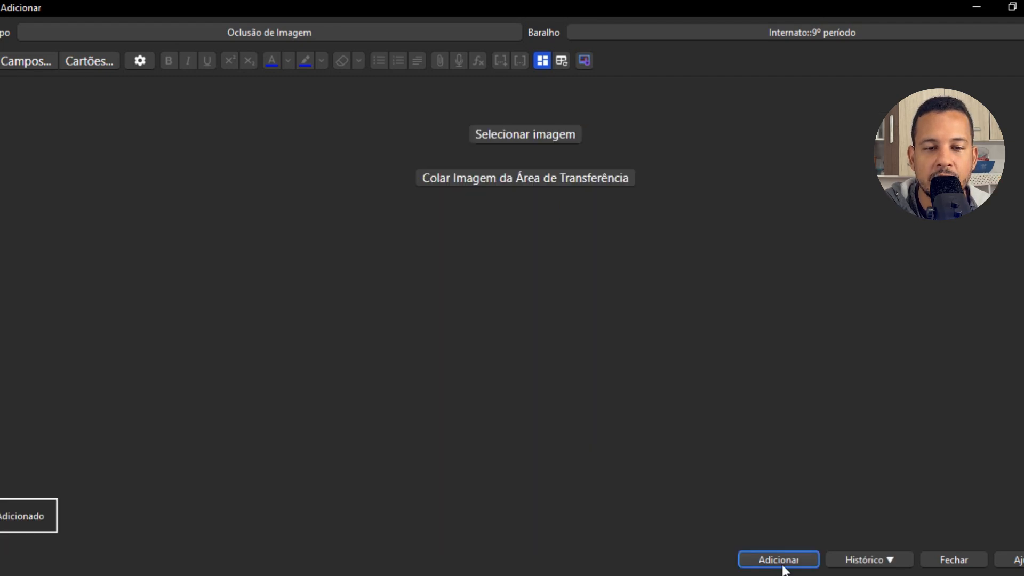
pyautogui.press('Escape')
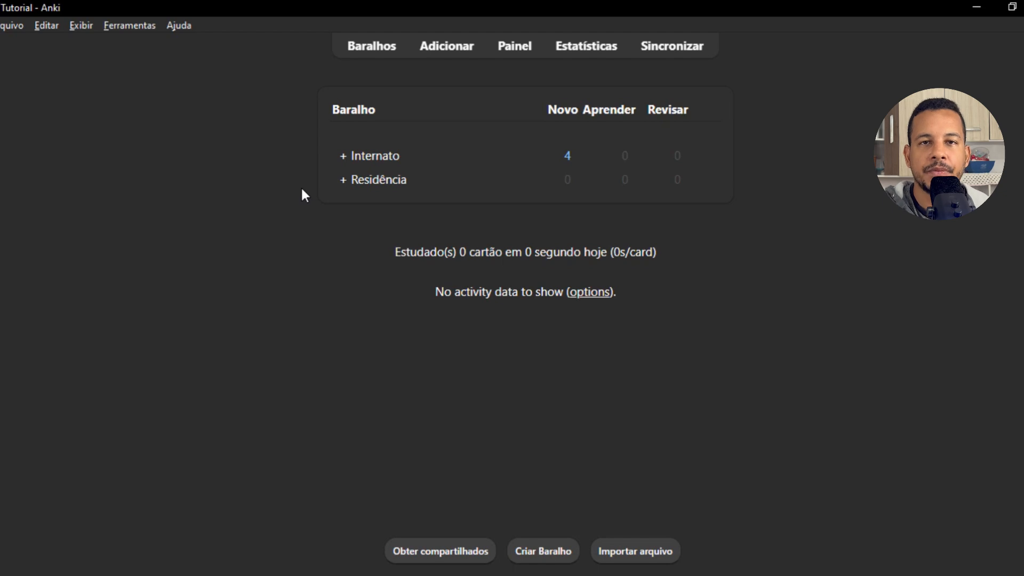
# - Start studying the Internato deck, reveal the answers to the mouth-sign card and the fenitoína cloze card, and rate both Bom
pyautogui.click(388, 157)
pyautogui.click(608, 160)
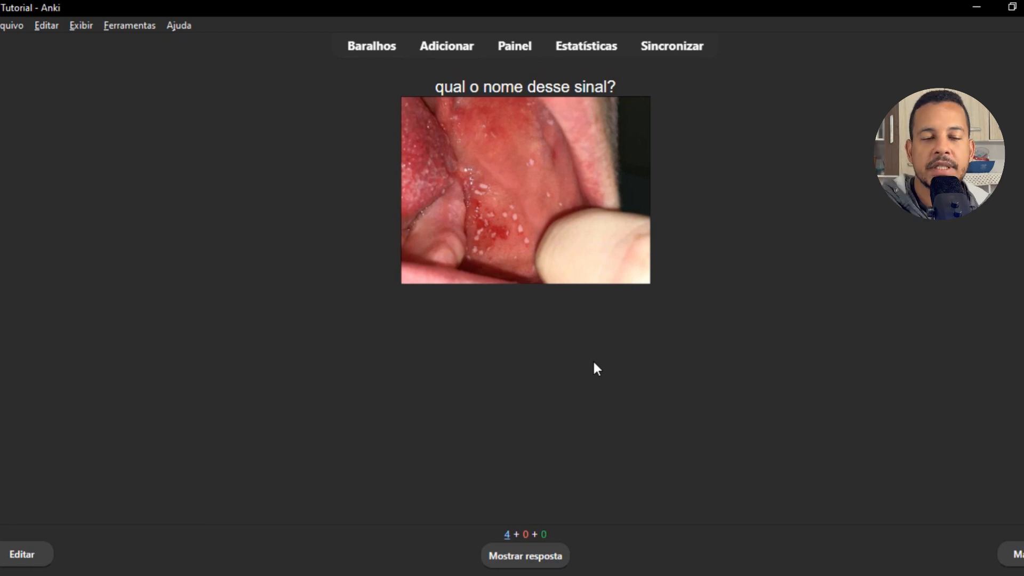
pyautogui.click(520, 557)
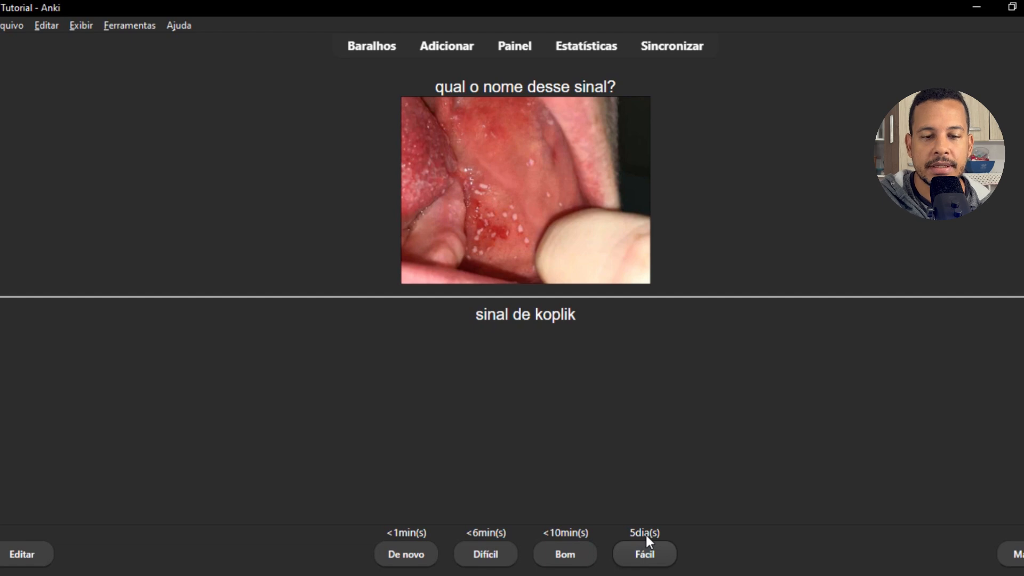
pyautogui.click(566, 558)
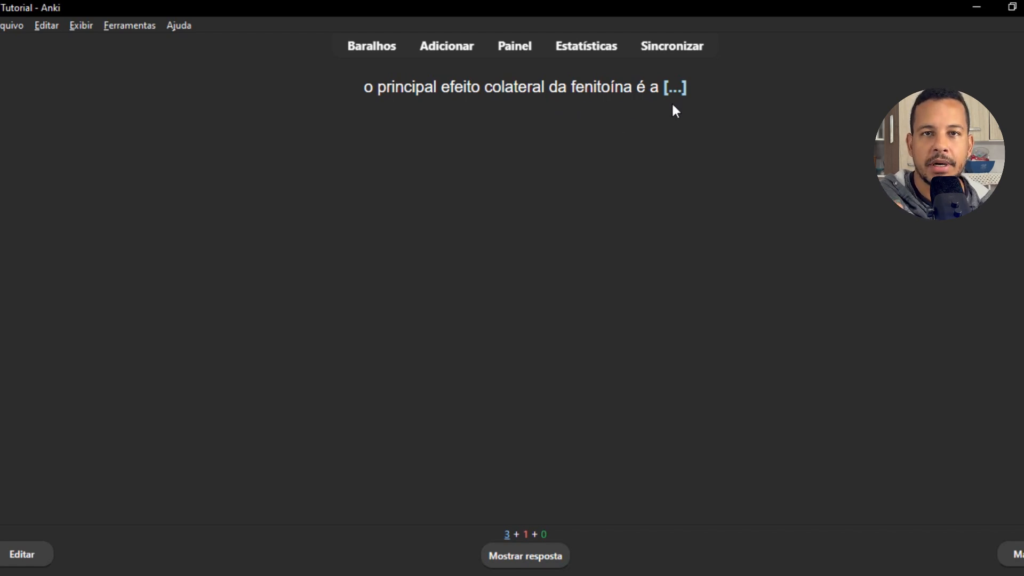
pyautogui.click(556, 552)
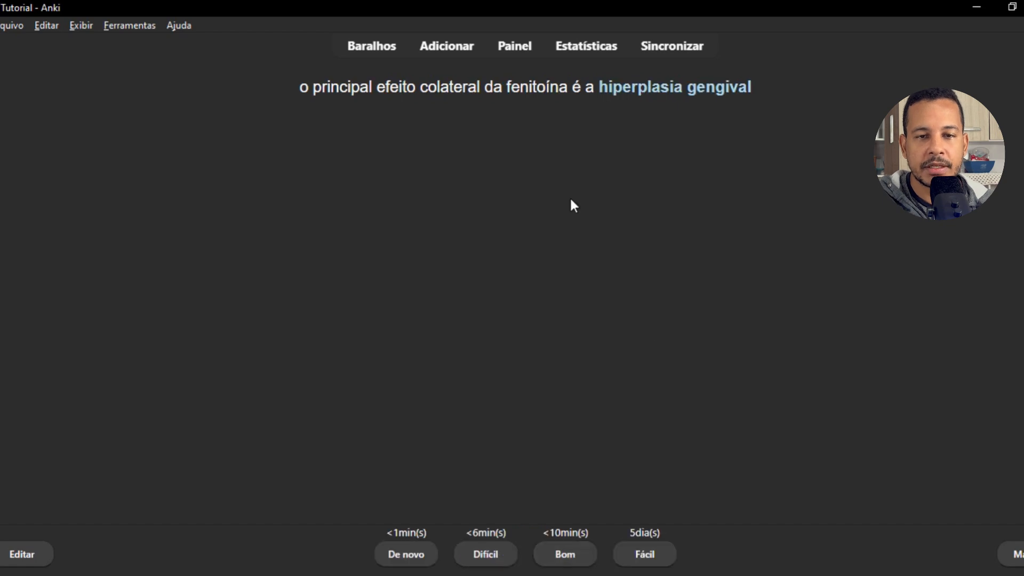
pyautogui.click(567, 555)
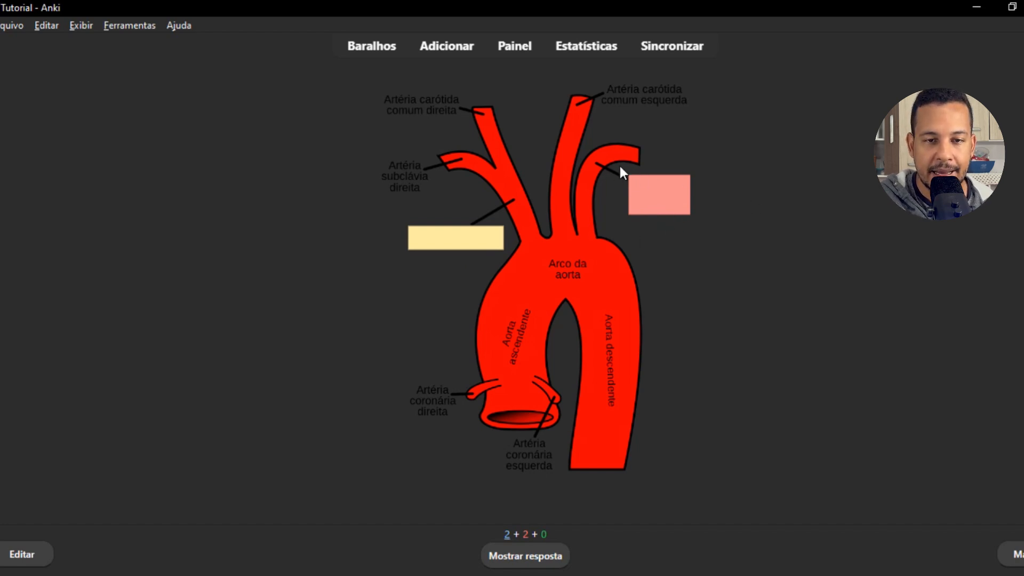
# - Reveal the answers to the two aorta image occlusion cards and rate each one Bom
pyautogui.click(525, 557)
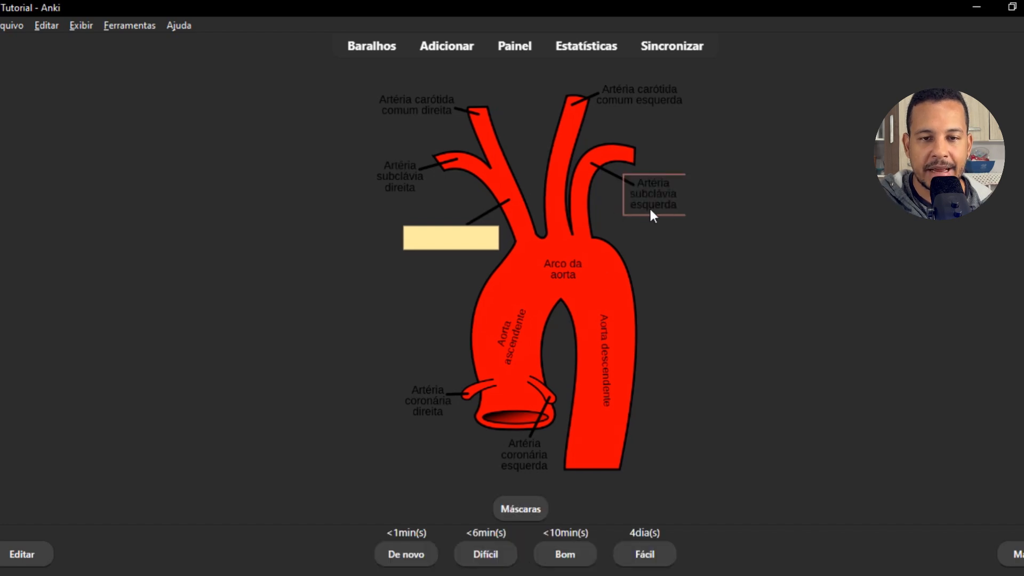
pyautogui.click(587, 553)
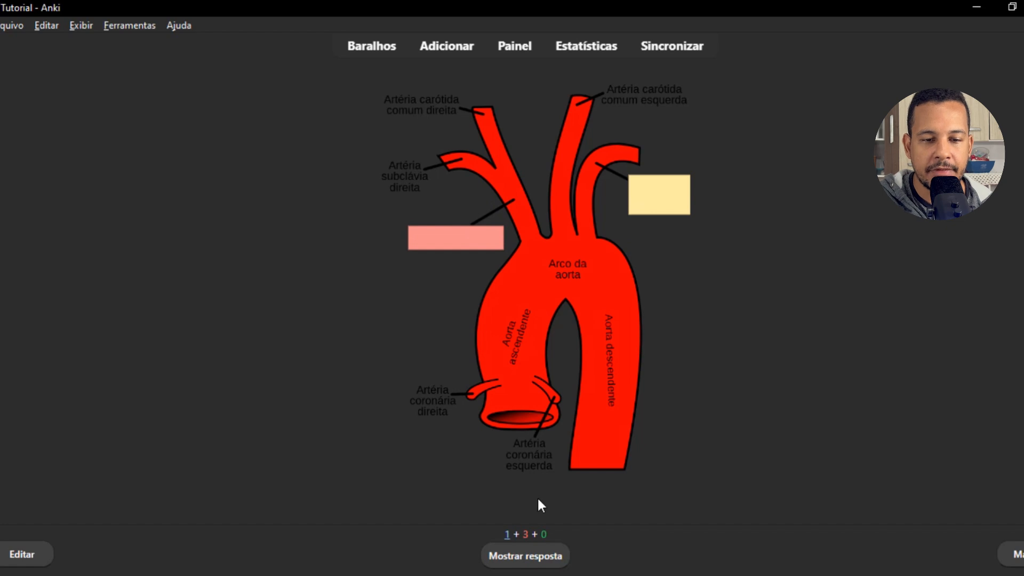
pyautogui.click(529, 546)
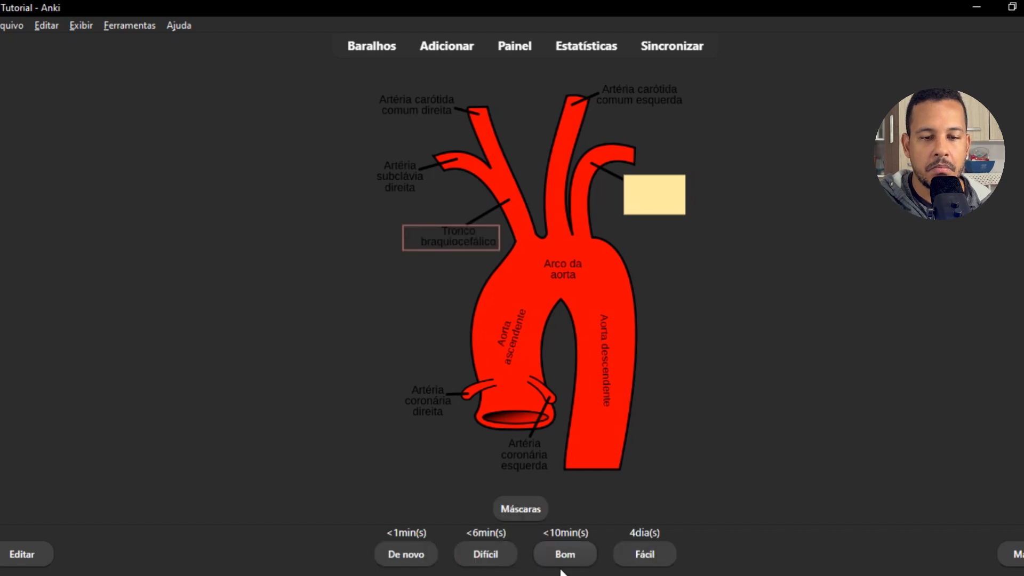
pyautogui.click(565, 560)
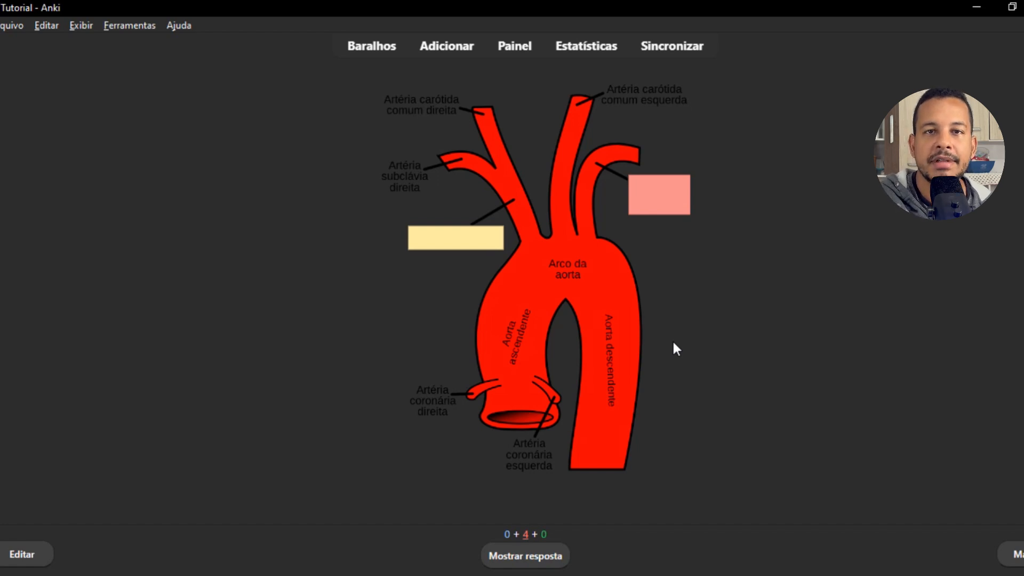
# - Reveal the repeated aorta card's answer without rating it, return to the deck list and view today's entry in the review heatmap
pyautogui.click(526, 560)
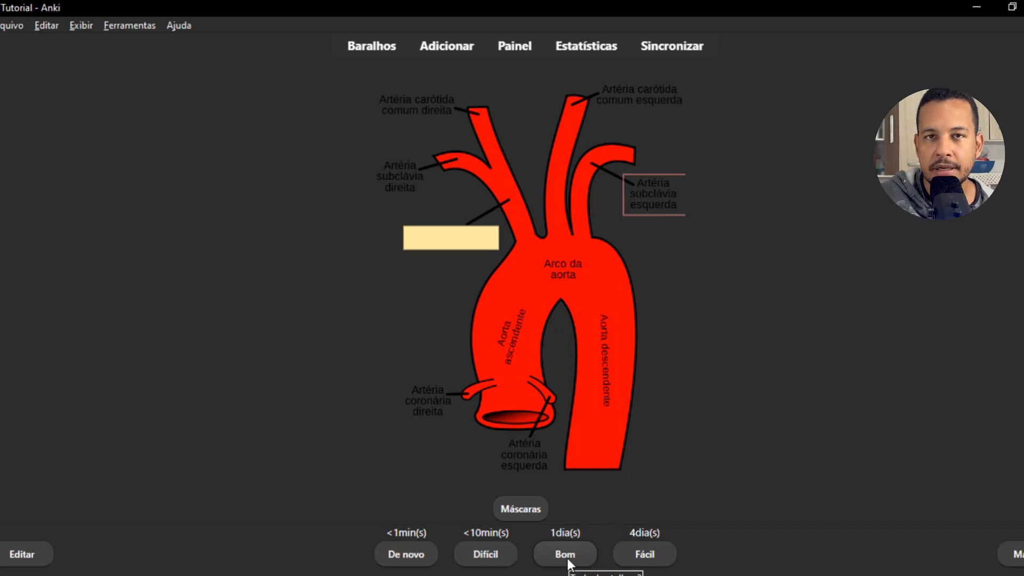
pyautogui.click(380, 52)
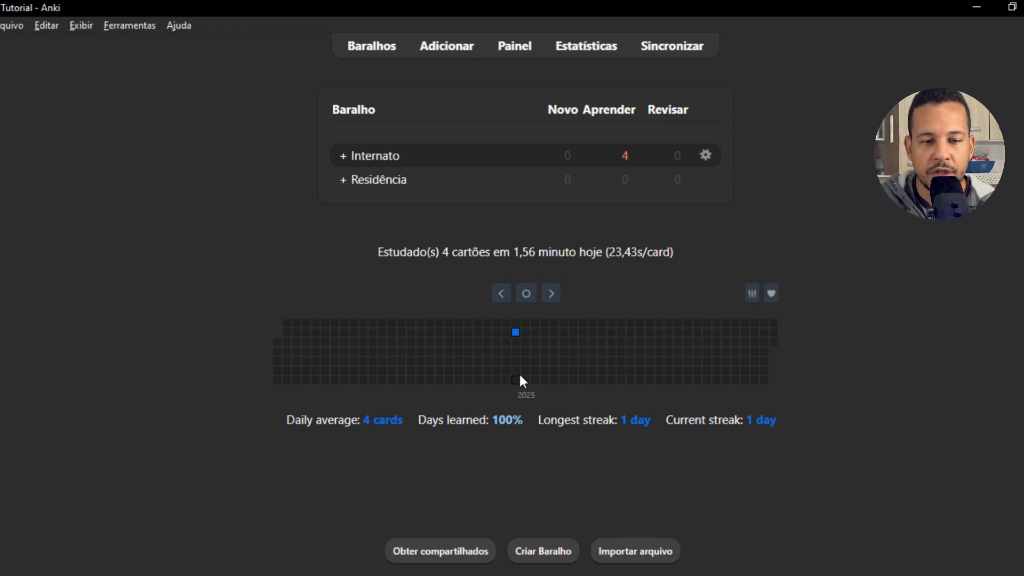
pyautogui.moveTo(516, 340)
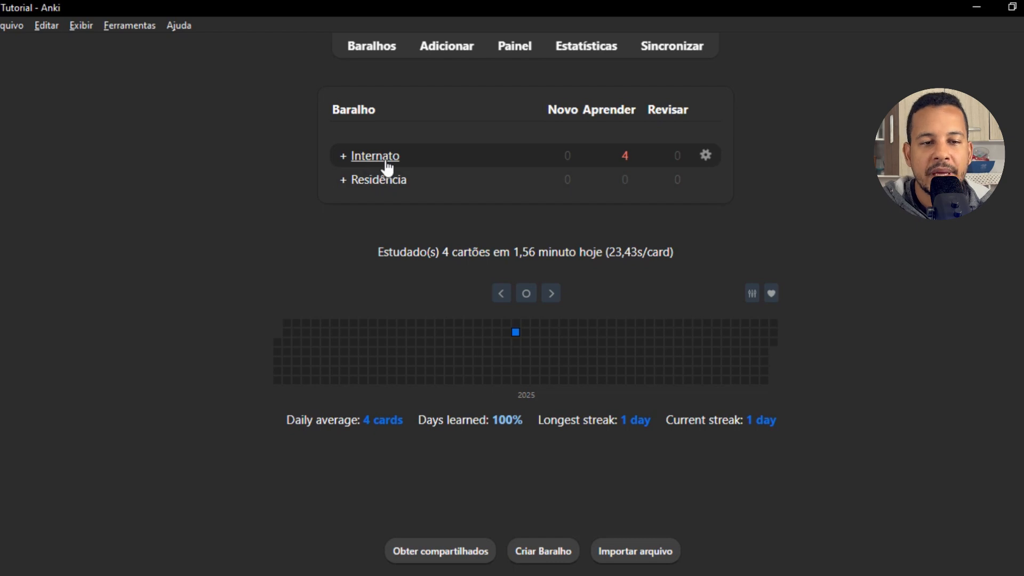
# - In the Internato deck's options, set the preset daily limits to 200 new cards and 2000 maximum reviews
pyautogui.click(707, 158)
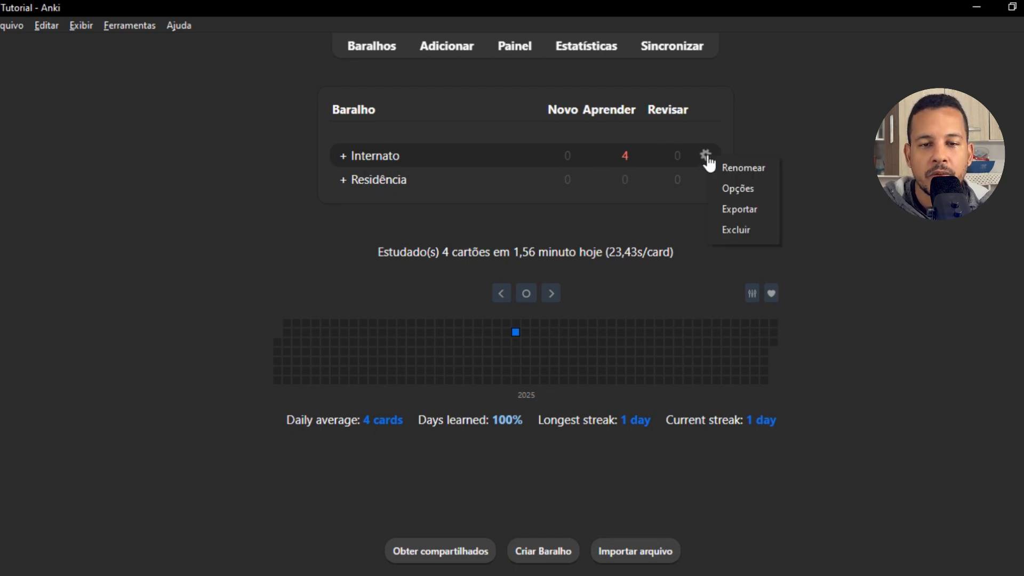
pyautogui.click(752, 191)
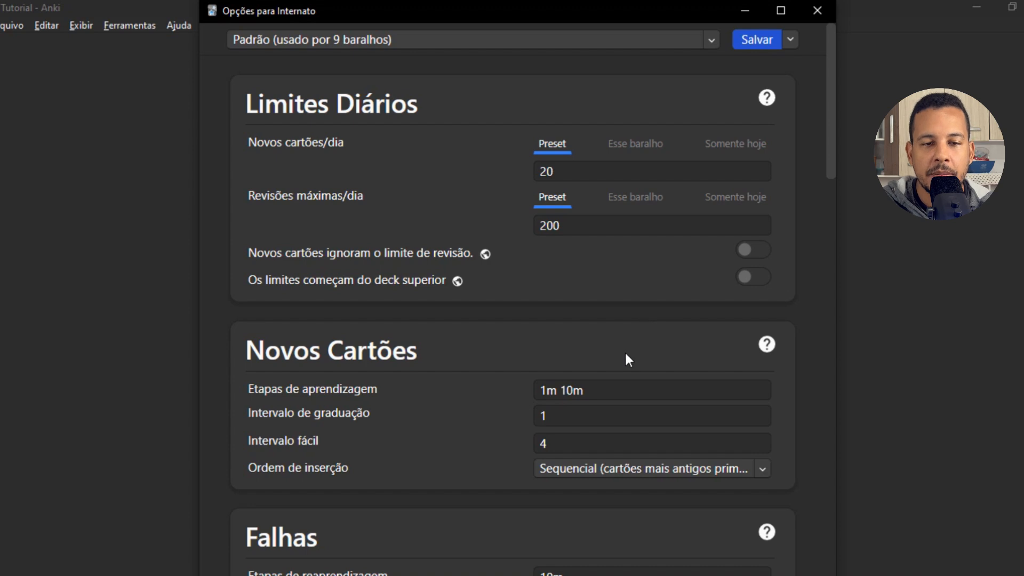
pyautogui.click(564, 173)
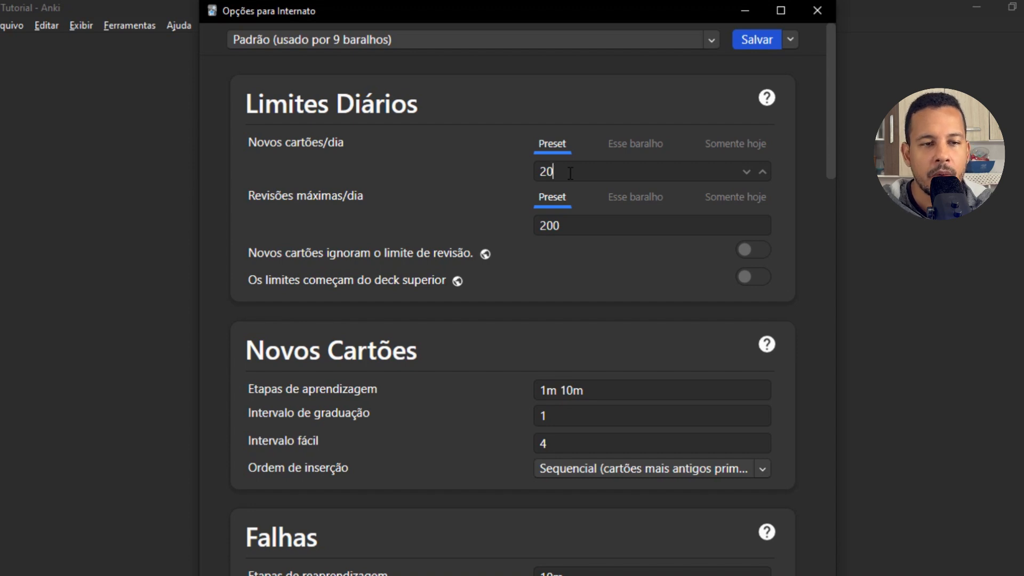
pyautogui.moveTo(575, 173); pyautogui.dragTo(530, 171)
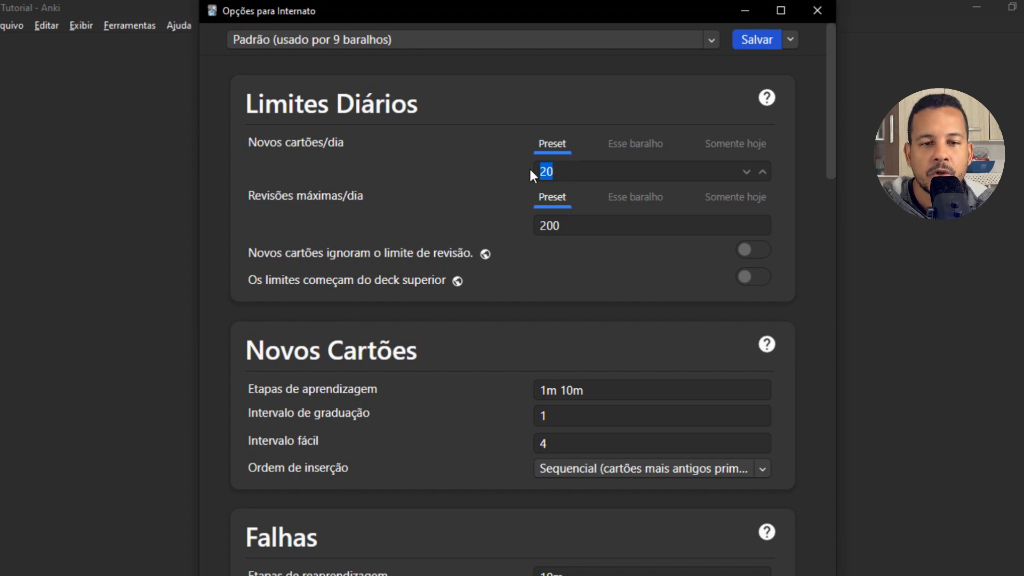
pyautogui.click(612, 178)
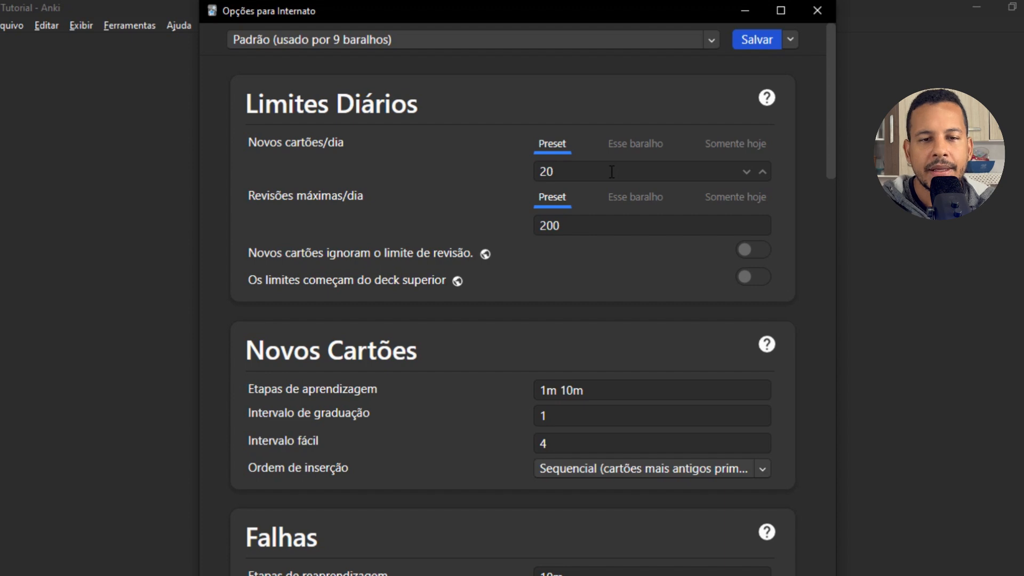
pyautogui.write('0')
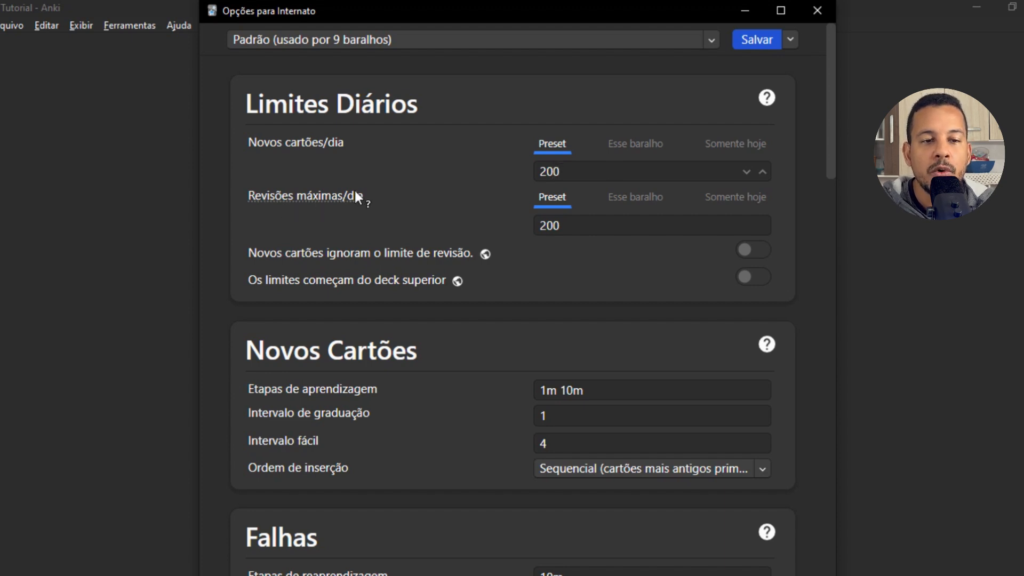
pyautogui.click(576, 223)
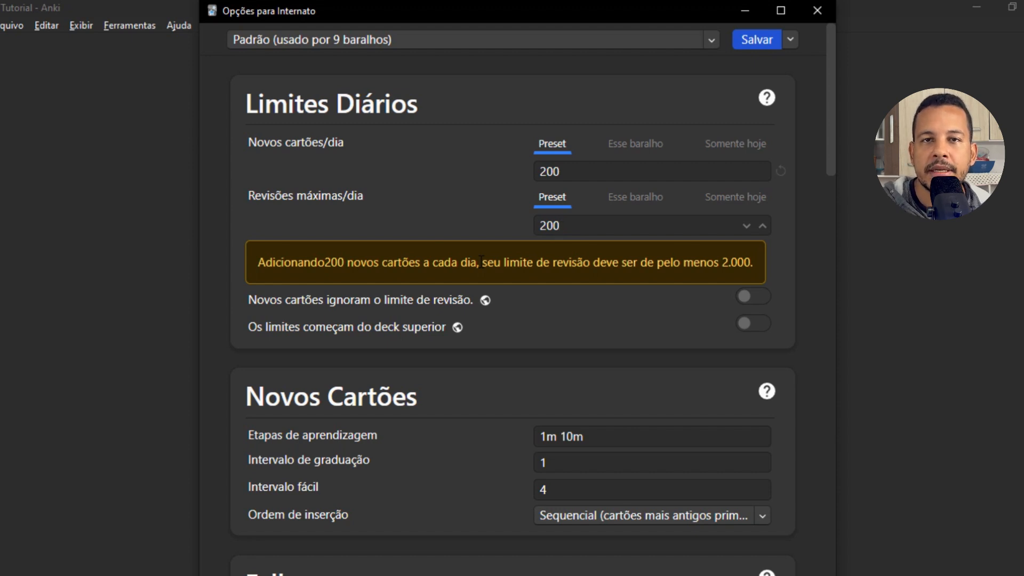
pyautogui.write('0')
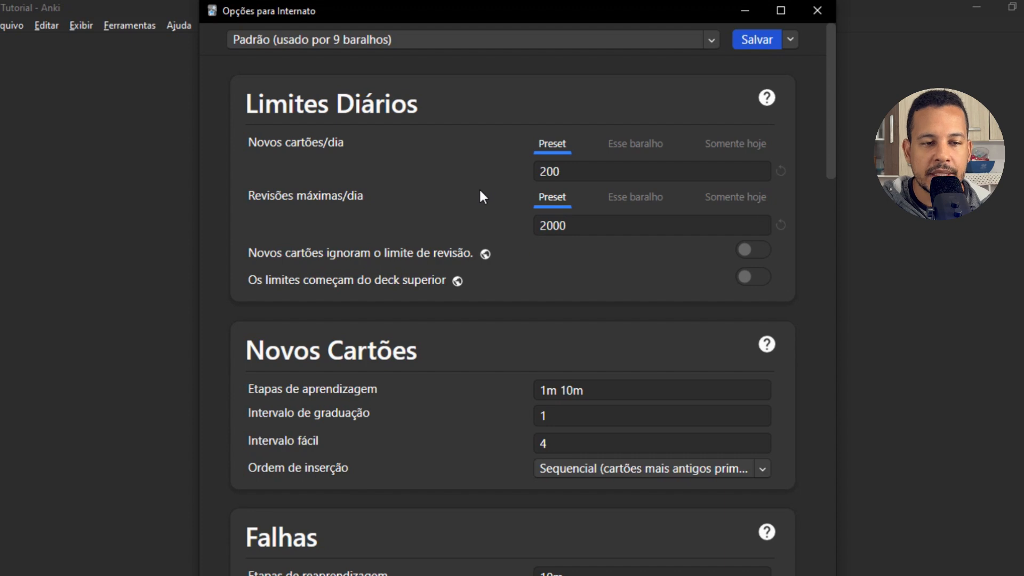
# - Examine the new-card learning steps, highlighting the first and second intervals in turn
pyautogui.scroll(-2, 432, 343)
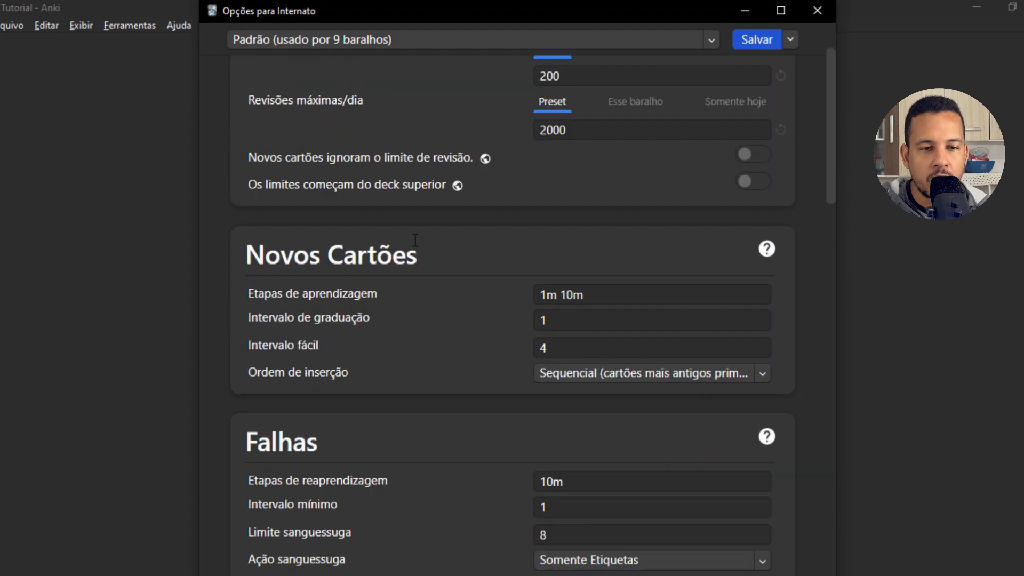
pyautogui.scroll(-1, 415, 241)
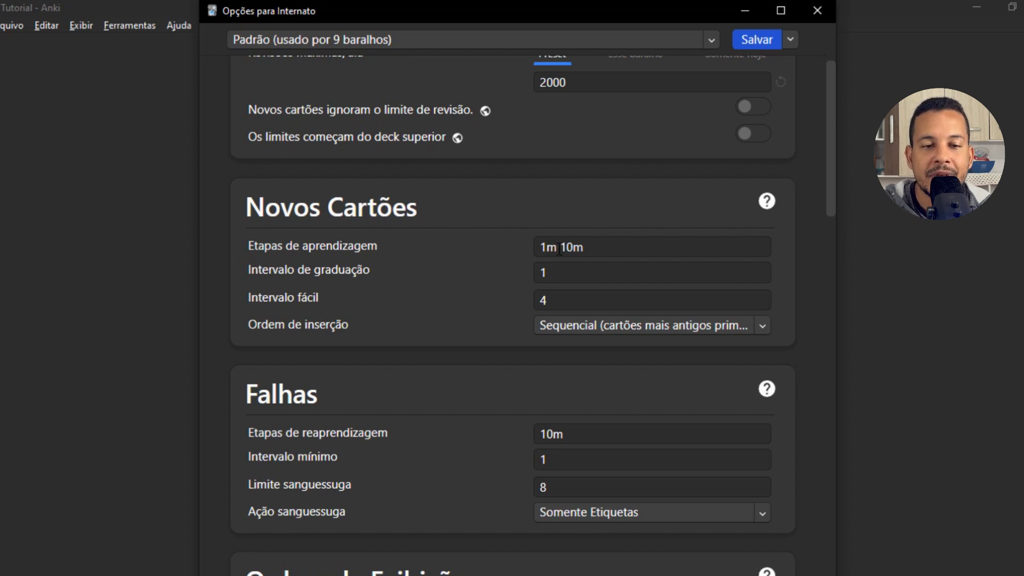
pyautogui.moveTo(559, 249); pyautogui.dragTo(532, 250)
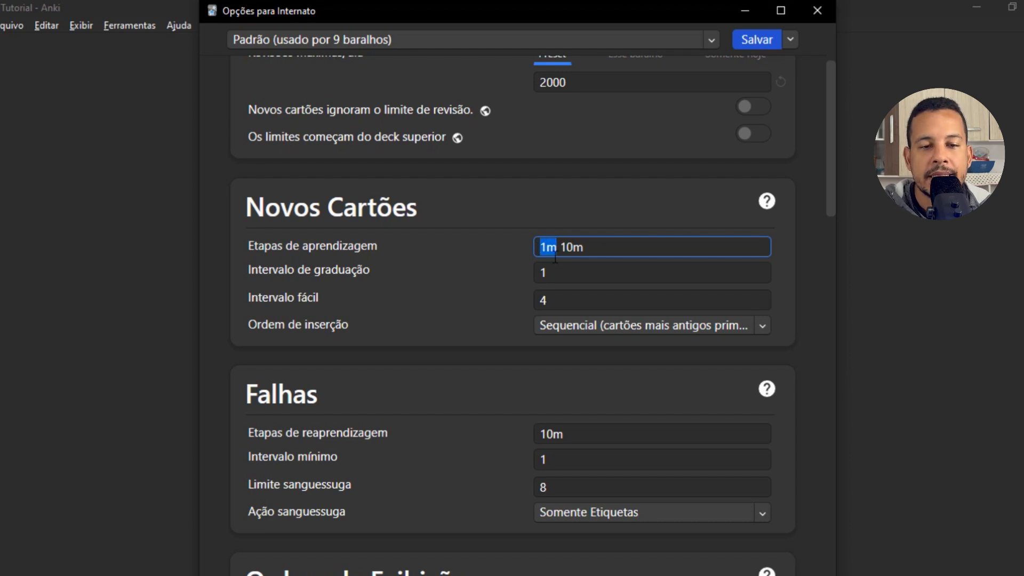
pyautogui.click(596, 246)
pyautogui.moveTo(589, 252); pyautogui.dragTo(559, 249)
pyautogui.click(608, 247)
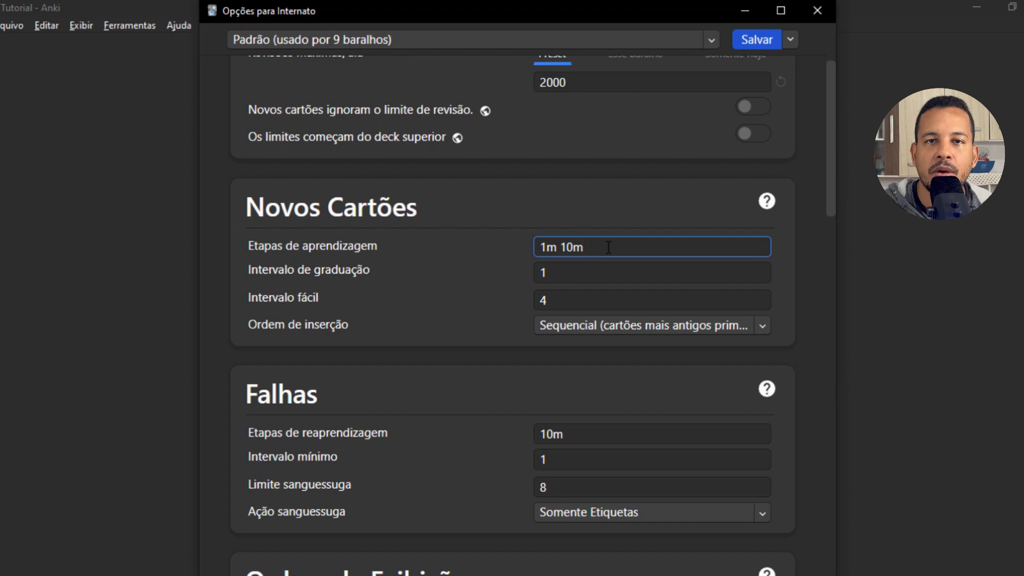
# - Try a first learning step of 20m for new cards and restore it to 1m
pyautogui.moveTo(609, 247); pyautogui.dragTo(559, 249)
pyautogui.click(608, 247)
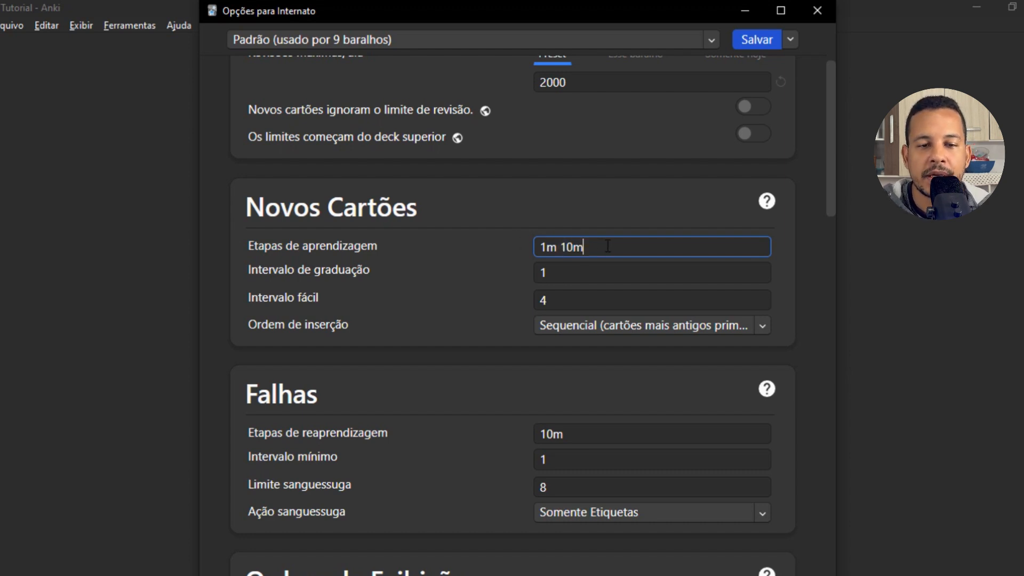
pyautogui.click(548, 250)
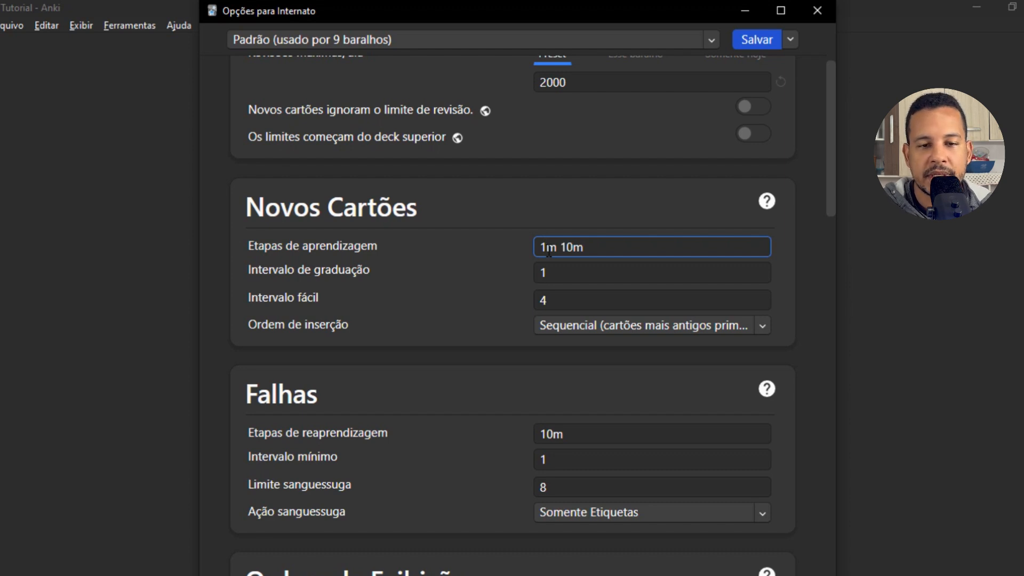
pyautogui.write('0')
pyautogui.press('BackSpace')
pyautogui.press('BackSpace')
pyautogui.write('20')
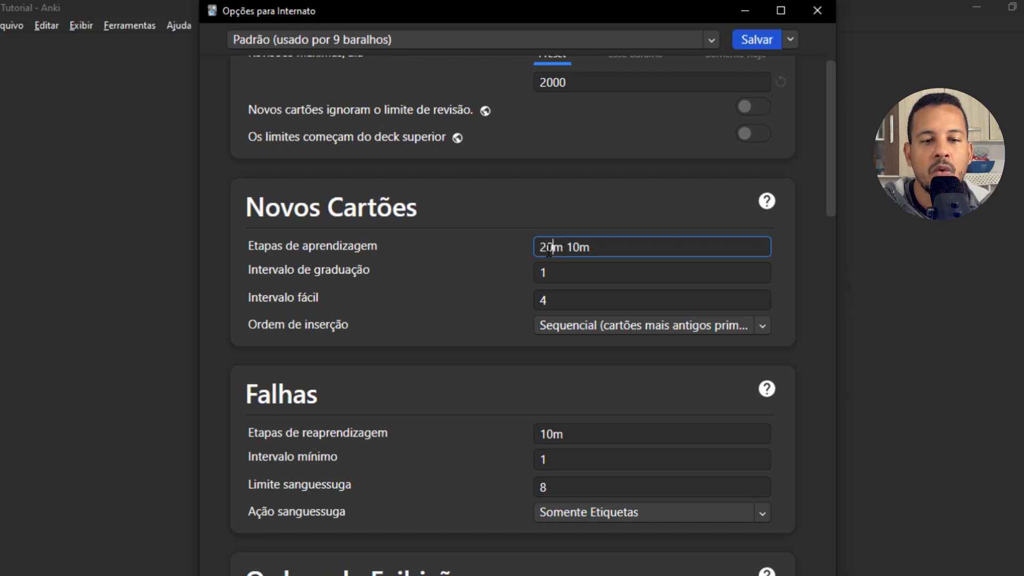
pyautogui.press('BackSpace')
pyautogui.press('BackSpace')
pyautogui.write('1')
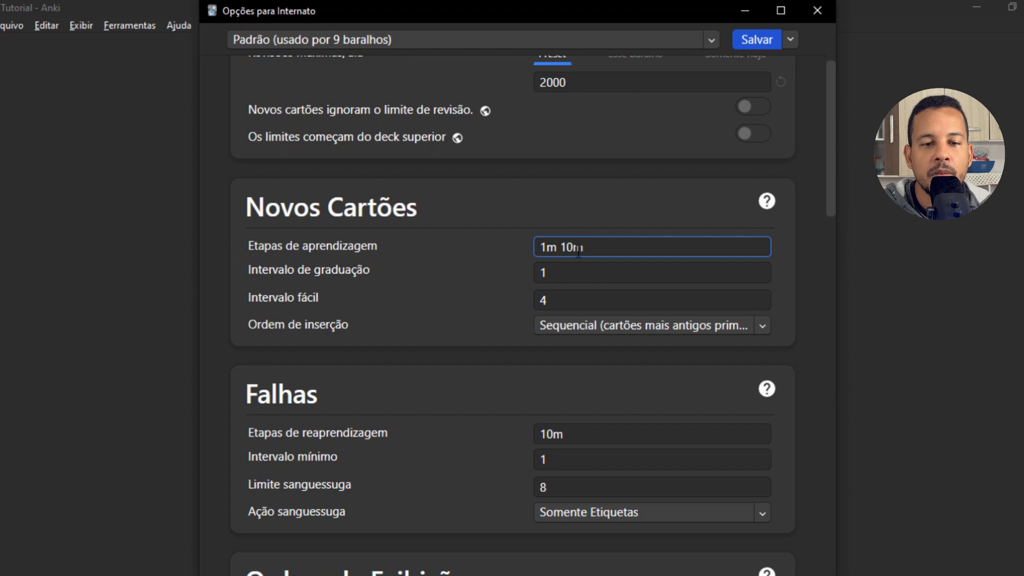
pyautogui.click(574, 248)
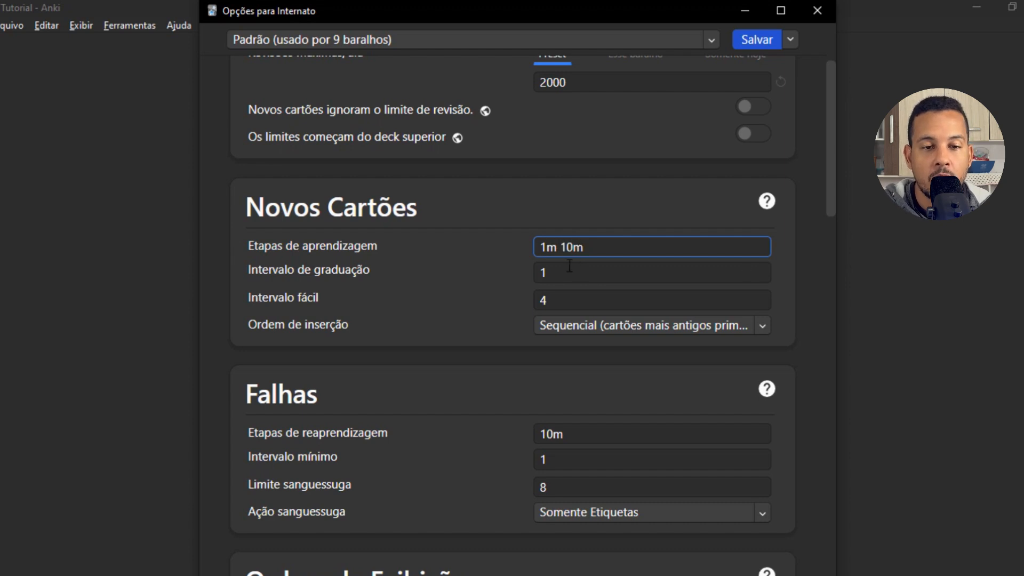
# - Examine the graduating interval and the easy interval in the new-card settings
pyautogui.click(567, 272)
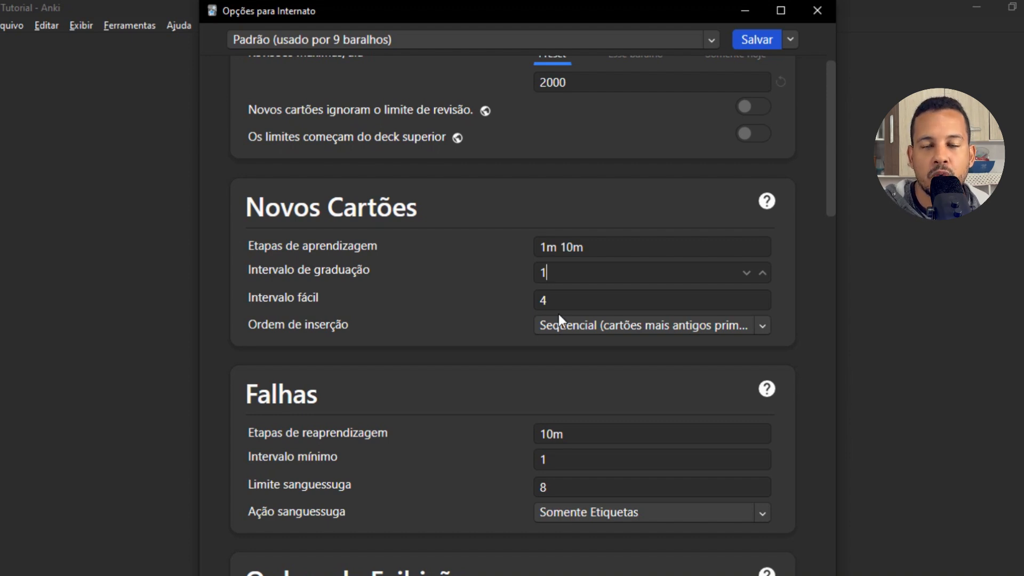
pyautogui.click(578, 300)
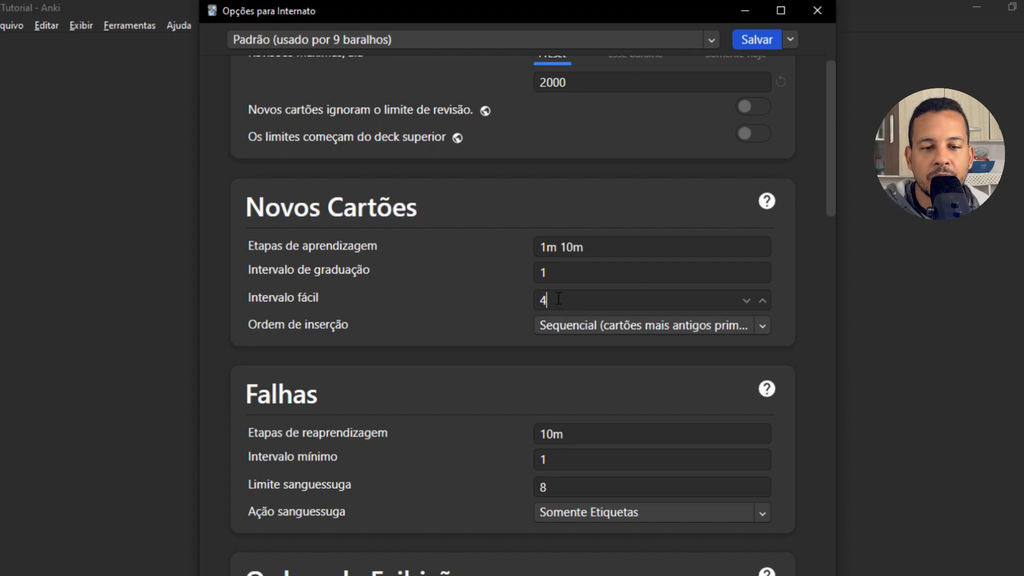
pyautogui.moveTo(558, 298); pyautogui.dragTo(517, 261)
pyautogui.click(583, 303)
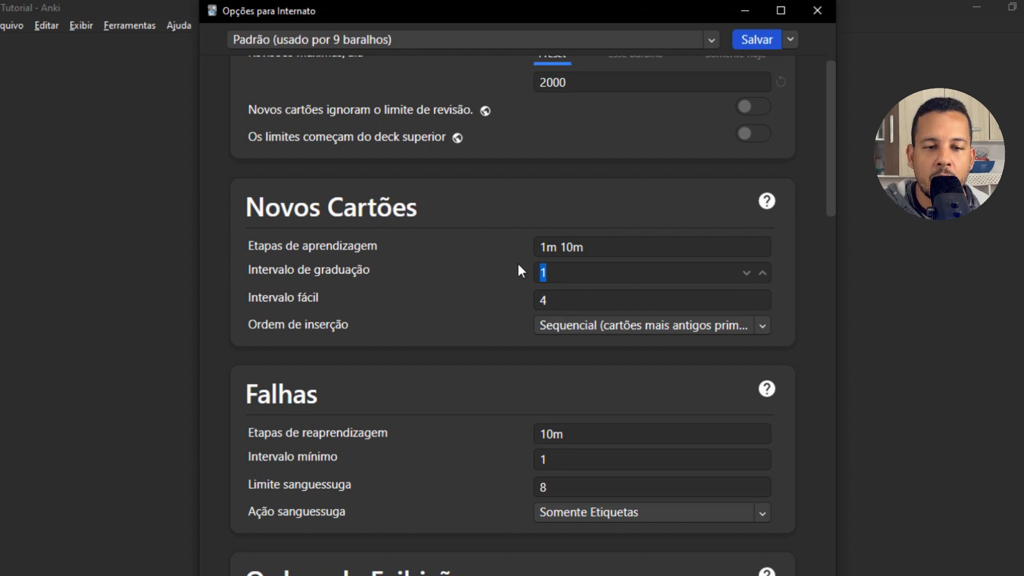
pyautogui.click(554, 275)
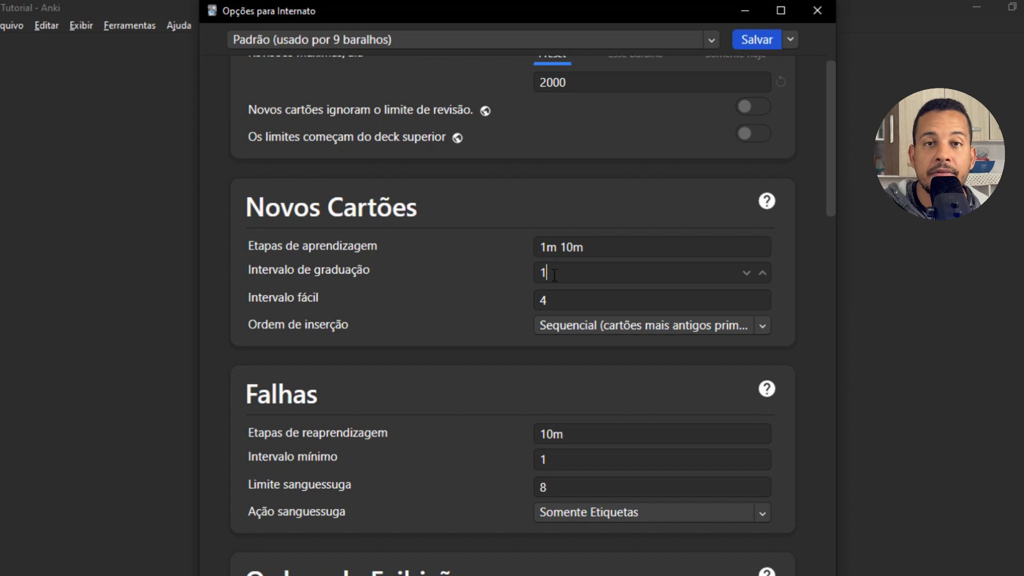
pyautogui.click(578, 299)
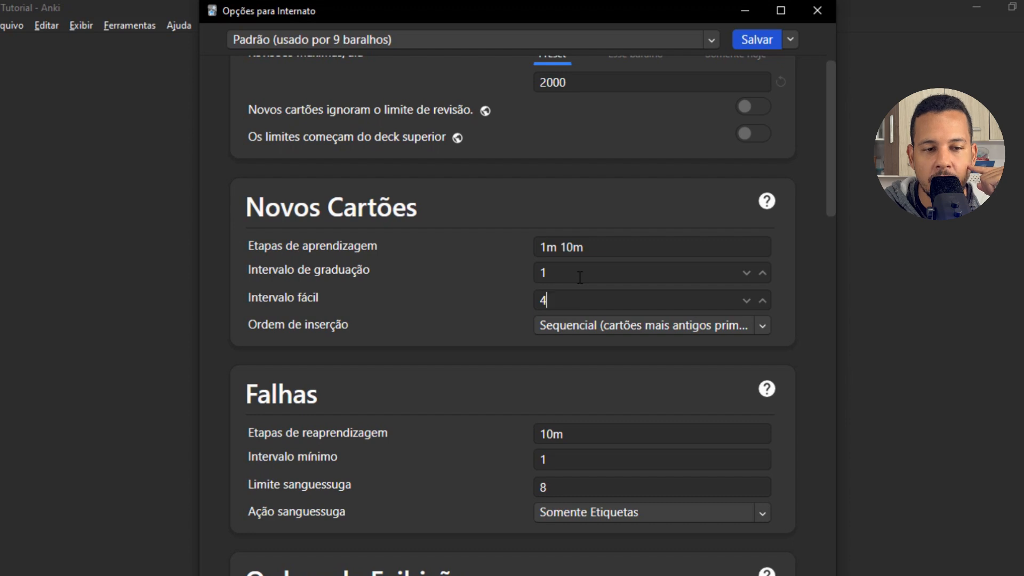
# - Set the insertion order of new cards to Aleatório
pyautogui.scroll(-1, 579, 277)
pyautogui.click(597, 280)
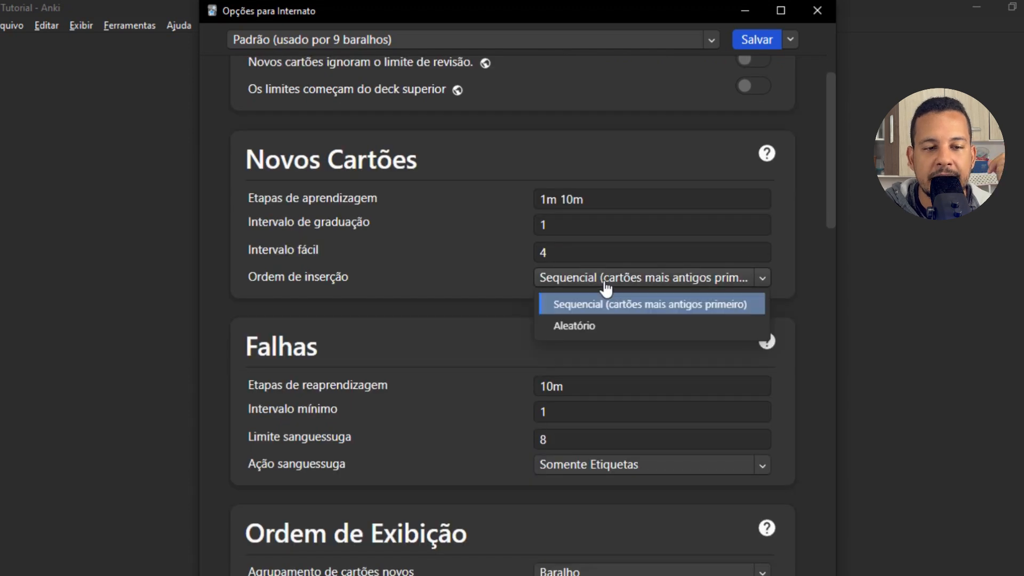
pyautogui.click(576, 326)
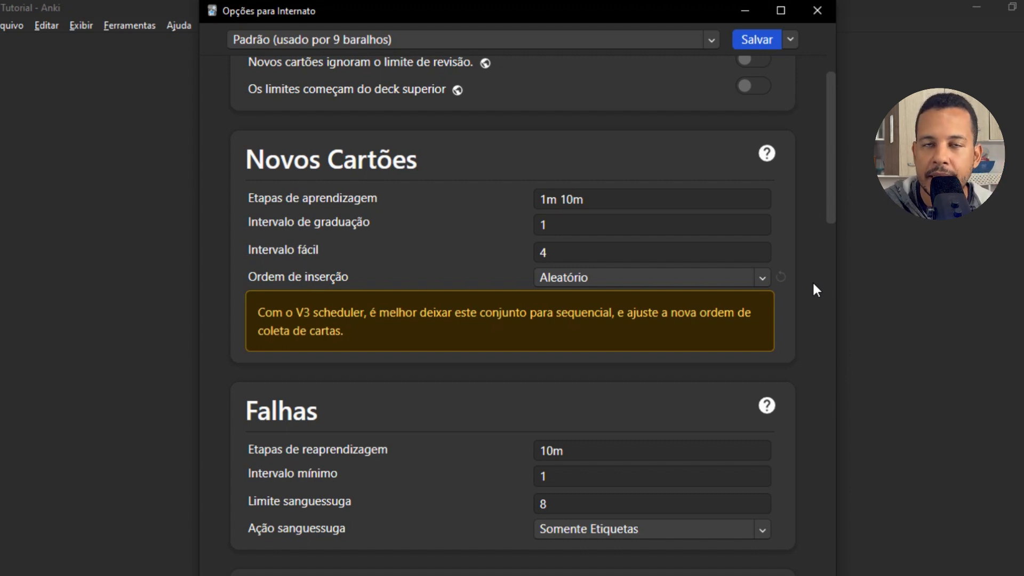
# - Examine the relearning steps and the minimum interval in the Falhas settings
pyautogui.scroll(-3, 811, 280)
pyautogui.click(605, 260)
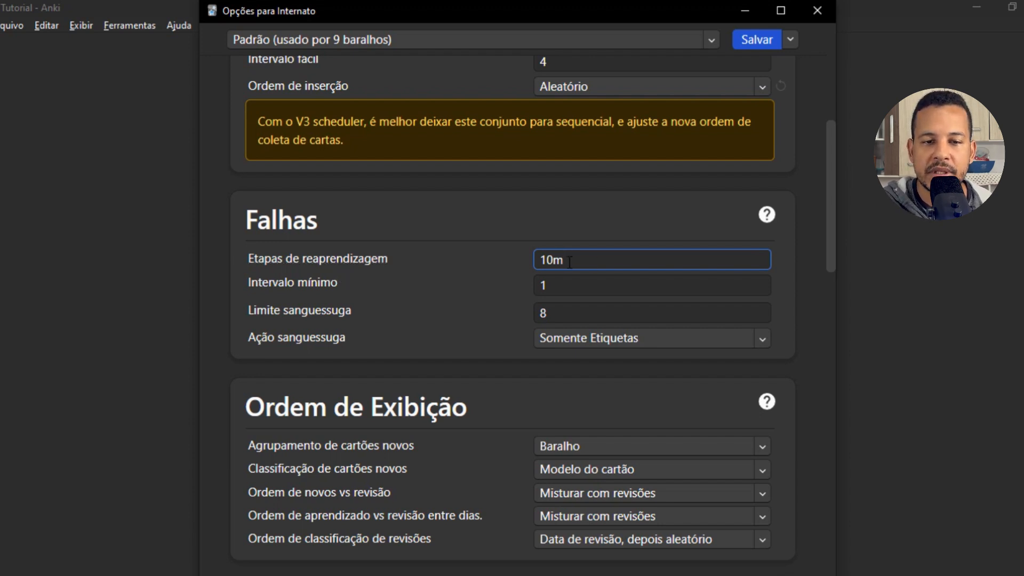
pyautogui.moveTo(557, 260); pyautogui.dragTo(535, 260)
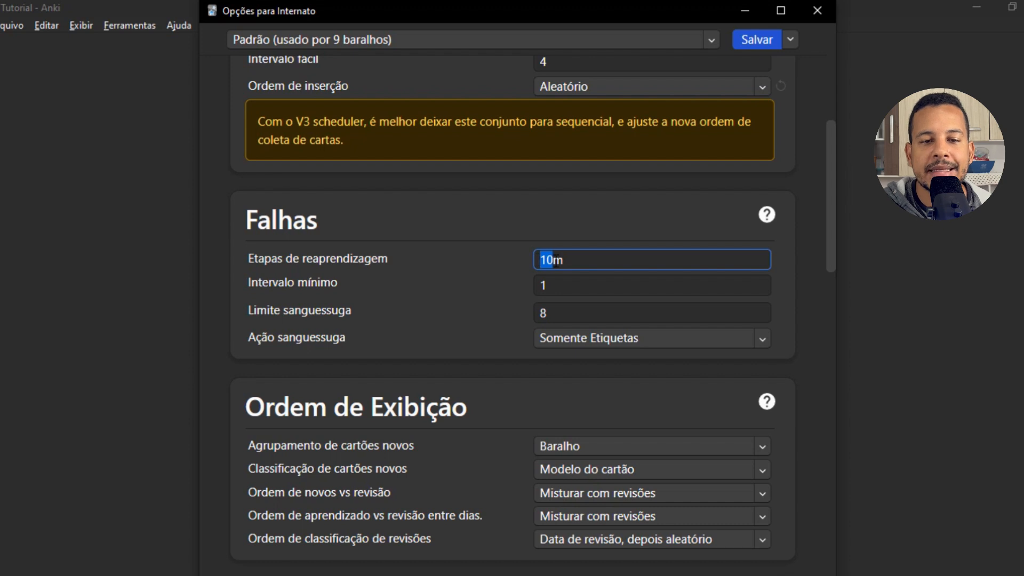
pyautogui.doubleClick(556, 260)
pyautogui.click(570, 264)
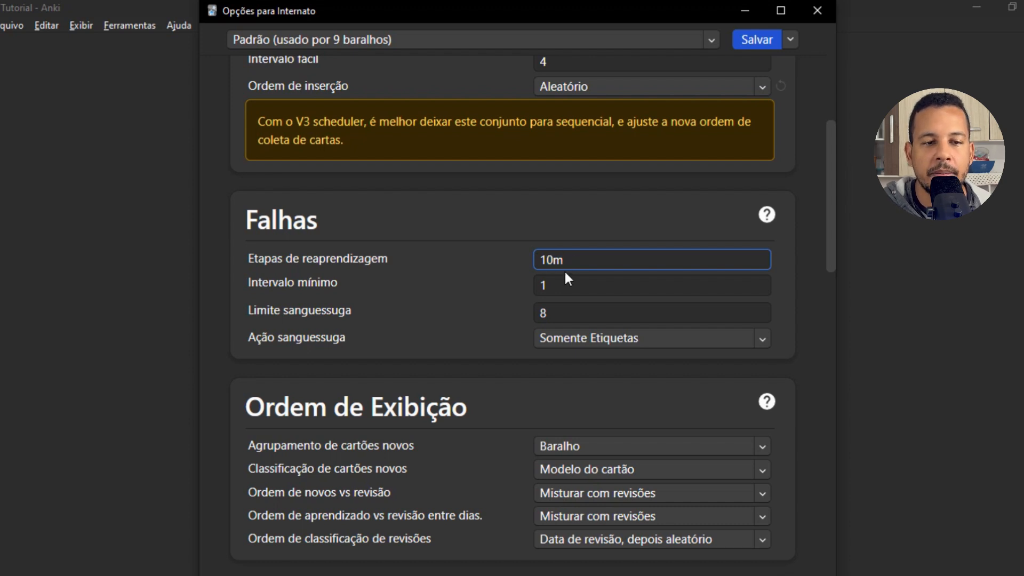
pyautogui.click(566, 288)
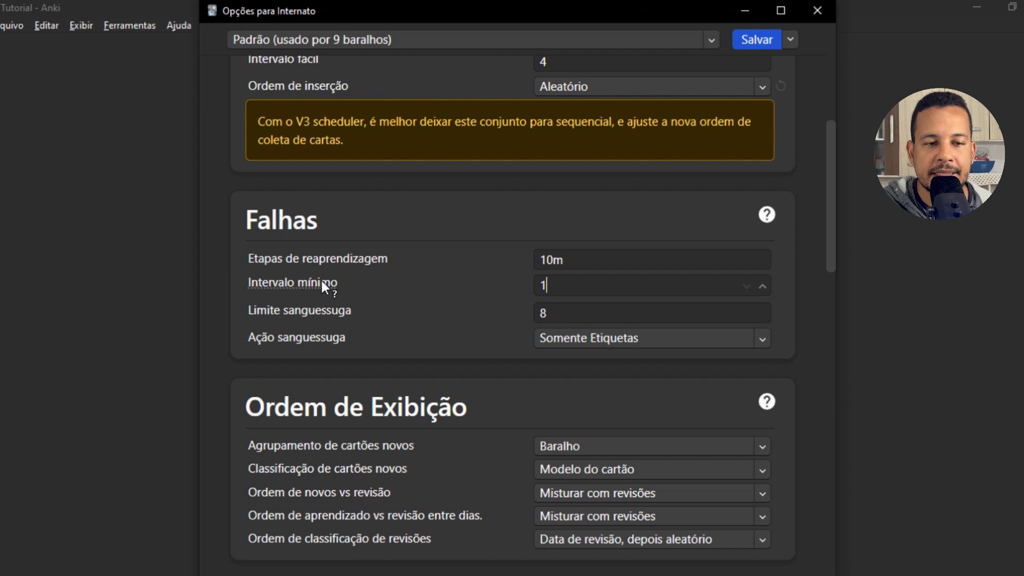
# - Set the leech threshold (Limite sanguessuga) to 5
pyautogui.click(571, 310)
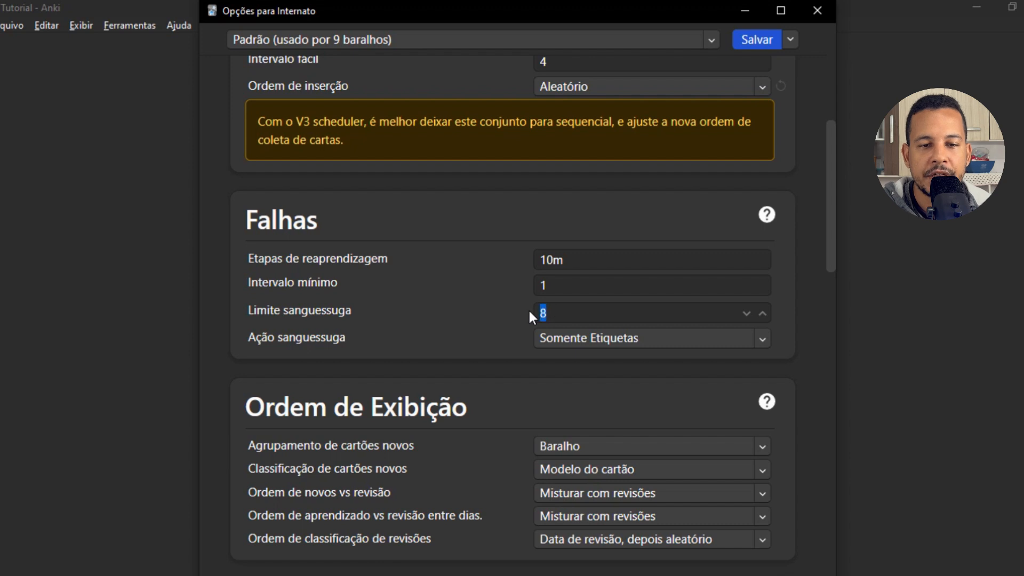
pyautogui.press('BackSpace')
pyautogui.write('5')
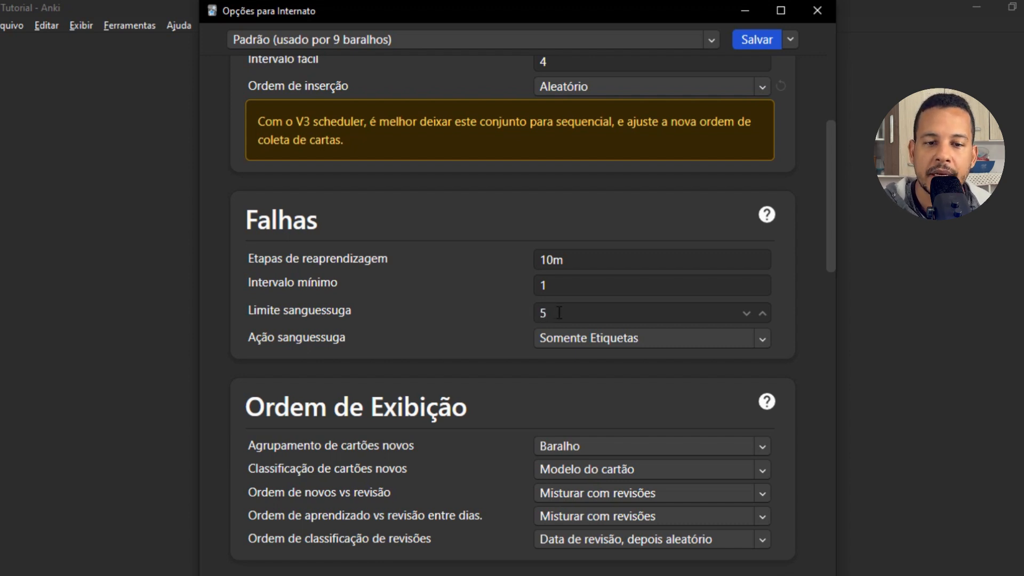
# - Try Suspender Cartão as the leech action and return it to Somente Etiquetas
pyautogui.click(585, 344)
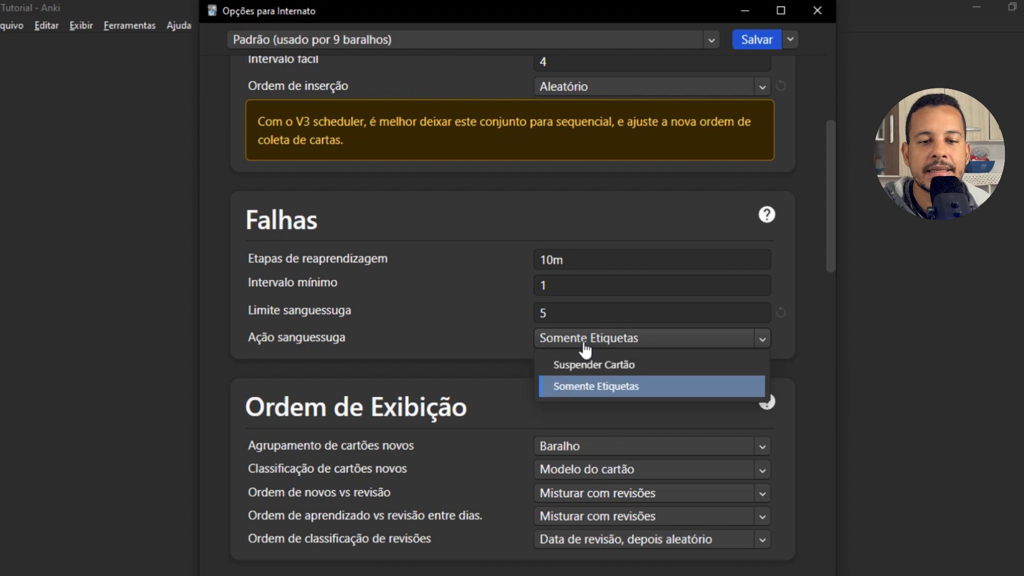
pyautogui.doubleClick(630, 343)
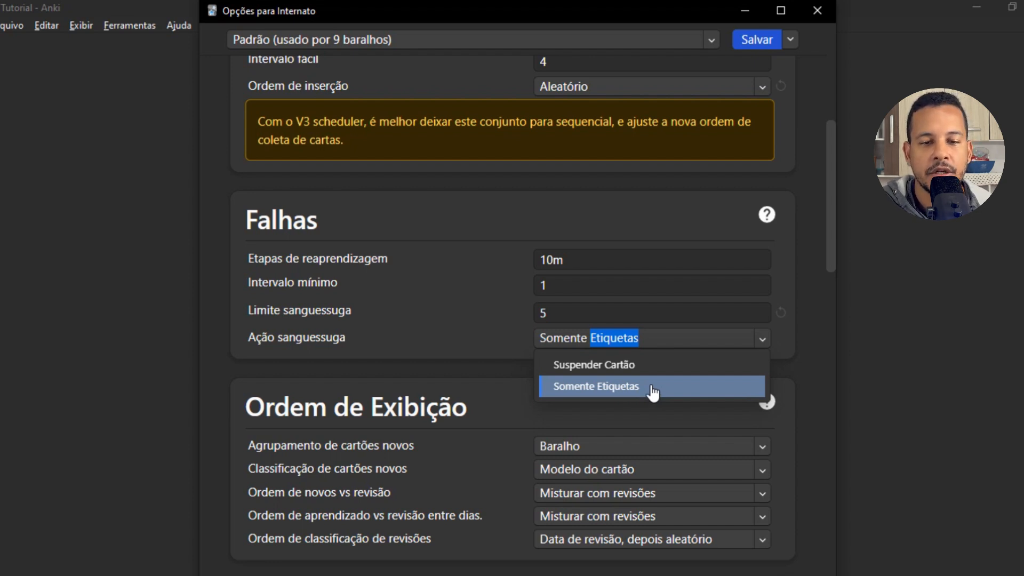
pyautogui.click(630, 372)
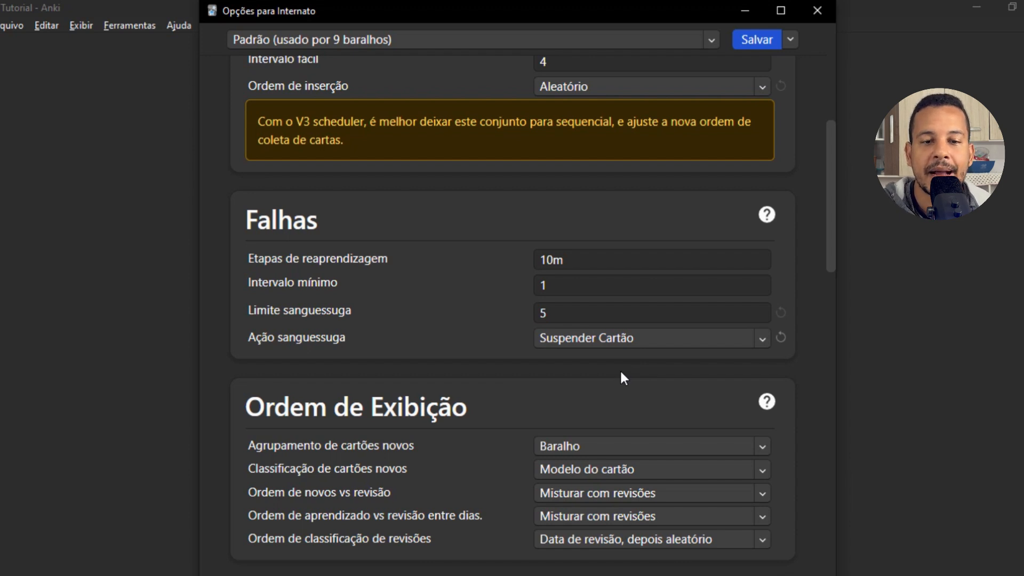
pyautogui.click(633, 343)
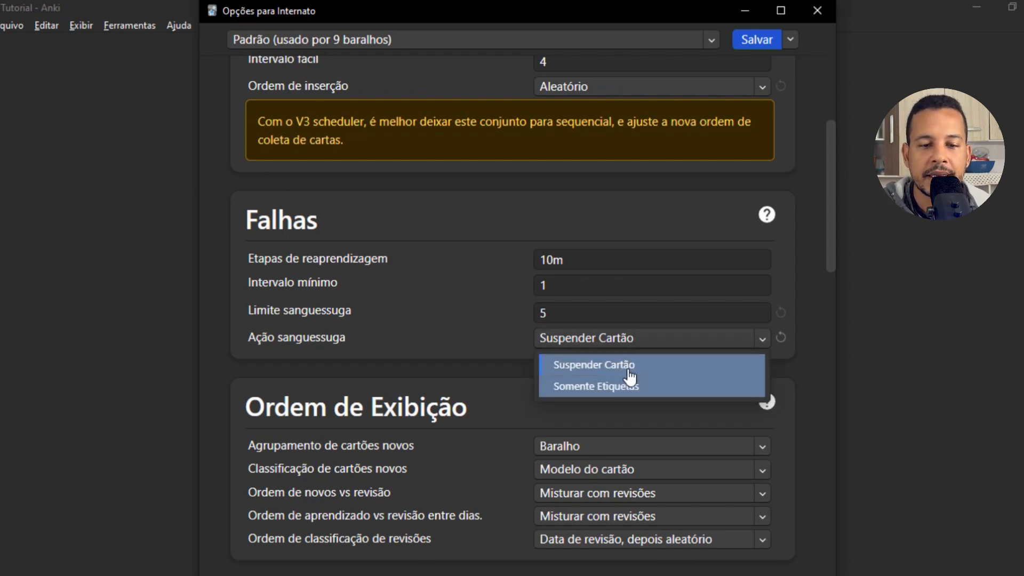
pyautogui.click(625, 392)
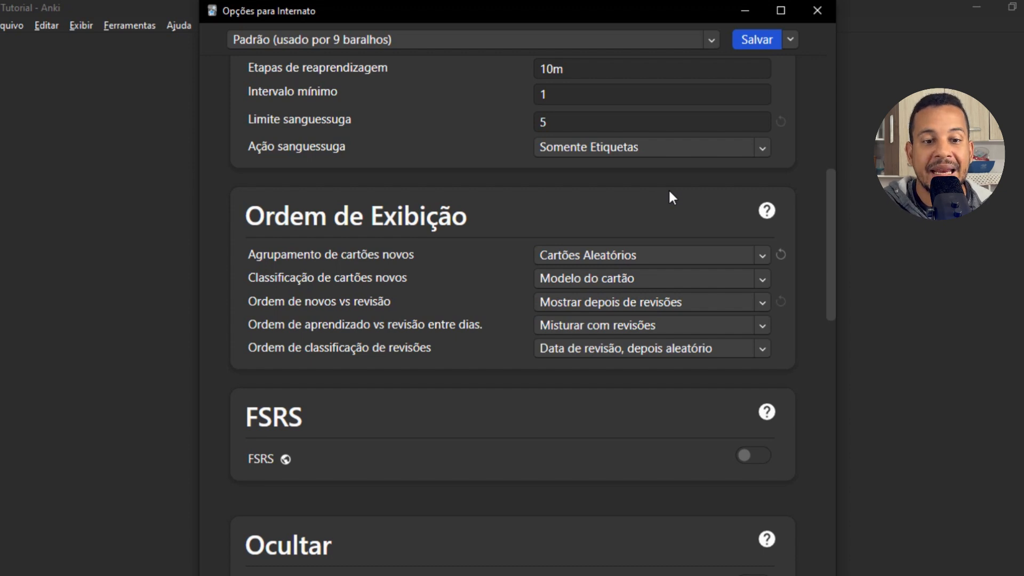
# - Try enabling the FSRS scheduler and switch it back off
pyautogui.scroll(-2, 669, 191)
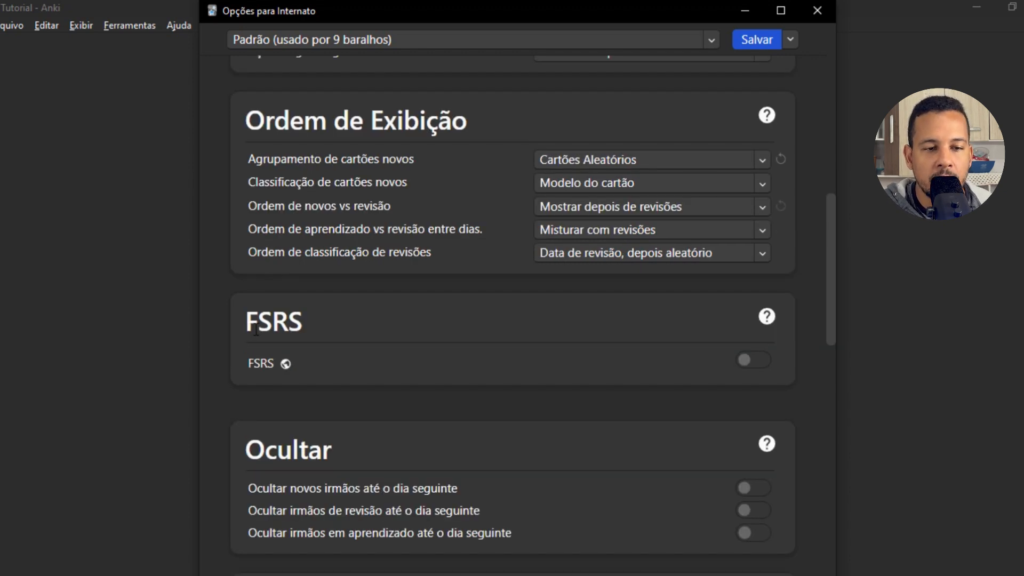
pyautogui.moveTo(256, 330); pyautogui.dragTo(302, 331)
pyautogui.click(342, 289)
pyautogui.scroll(-1, 342, 290)
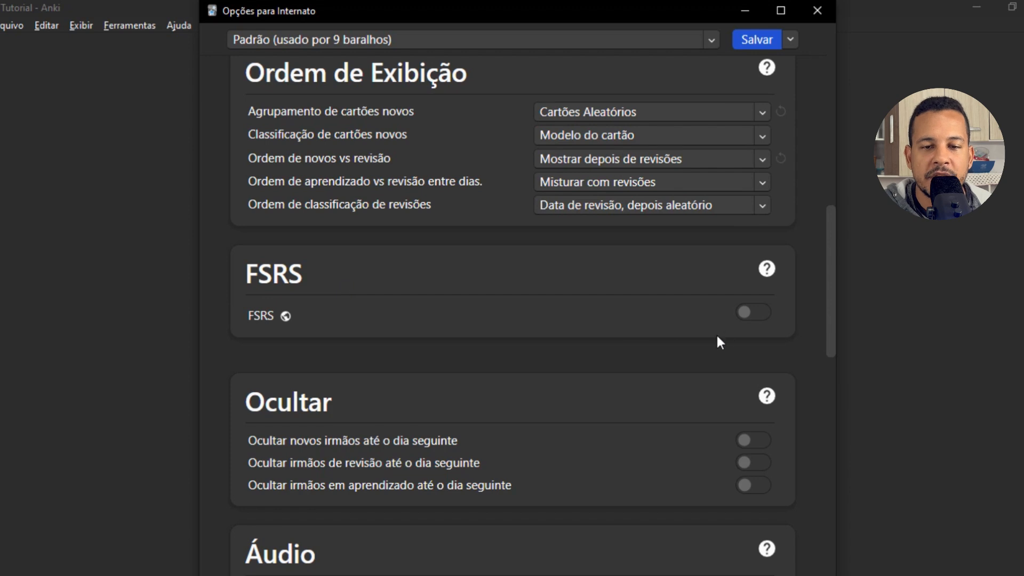
pyautogui.click(753, 318)
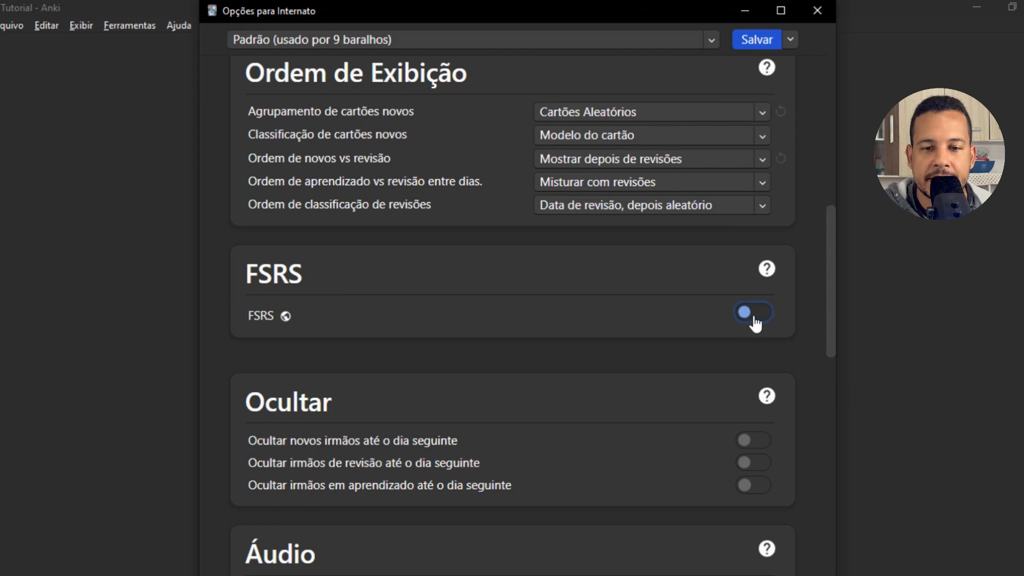
pyautogui.click(750, 313)
pyautogui.click(742, 291)
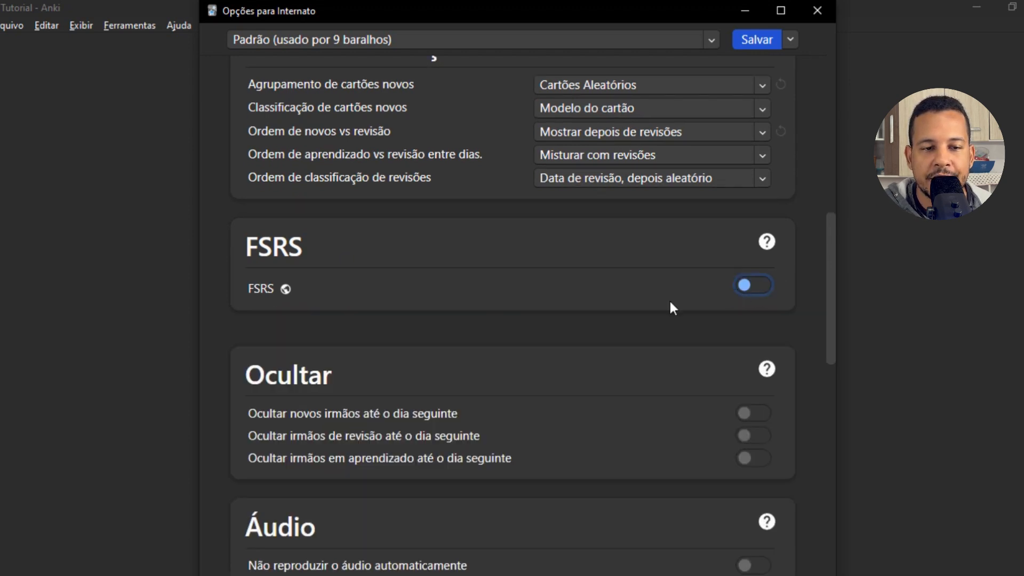
pyautogui.click(432, 341)
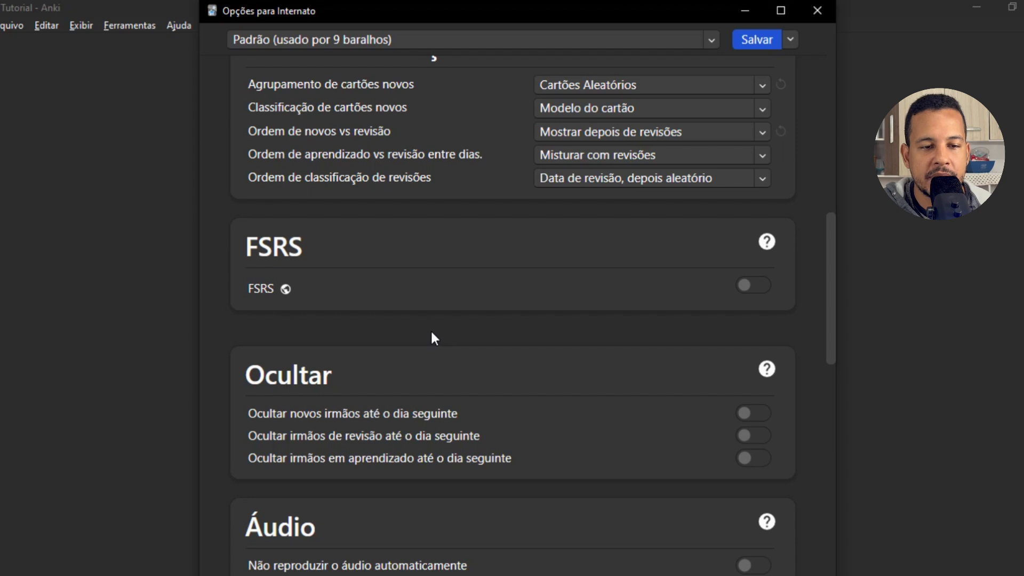
# - Enable hiding new, review and learning siblings until the following day
pyautogui.scroll(-3, 432, 339)
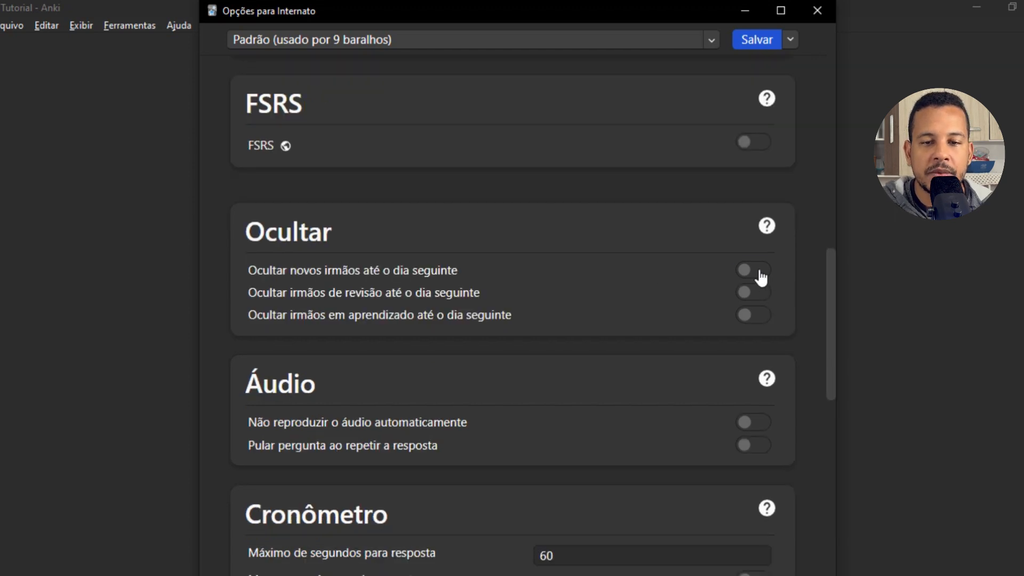
pyautogui.click(761, 273)
pyautogui.click(761, 293)
pyautogui.click(761, 315)
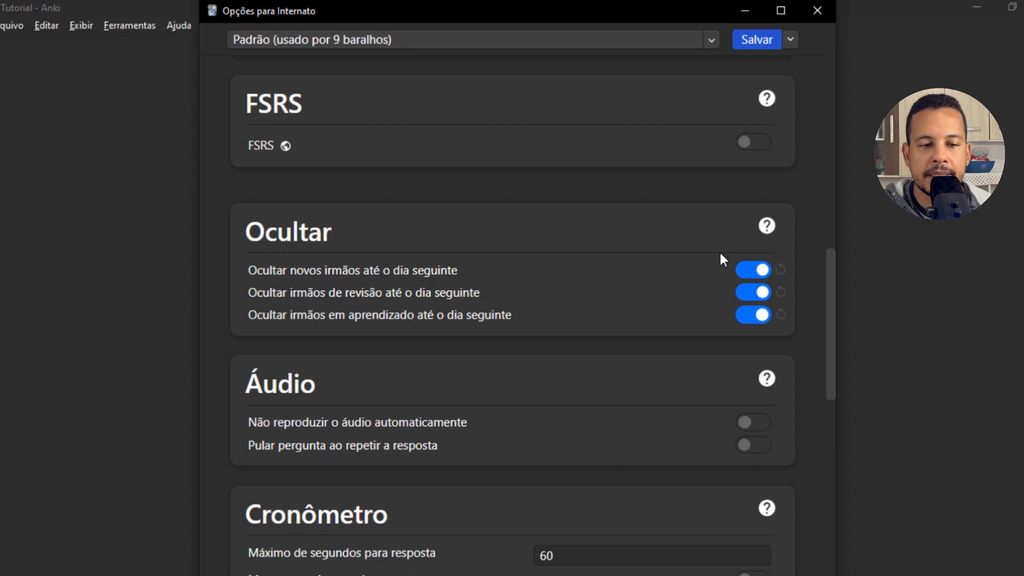
# - Enable showing the answer timer and stopping it on answer in the Cronômetro settings
pyautogui.scroll(-2, 719, 251)
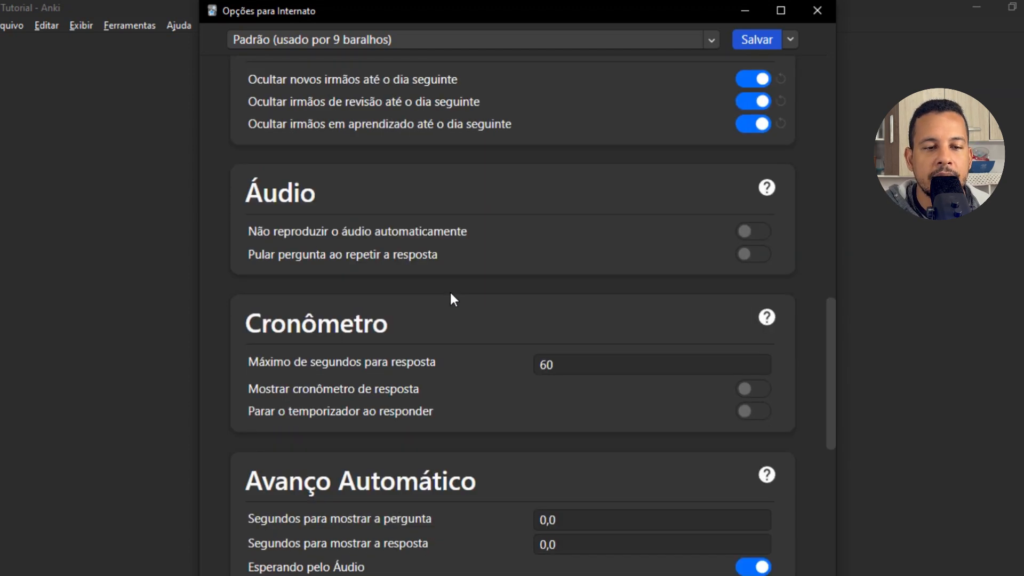
pyautogui.scroll(-1, 450, 299)
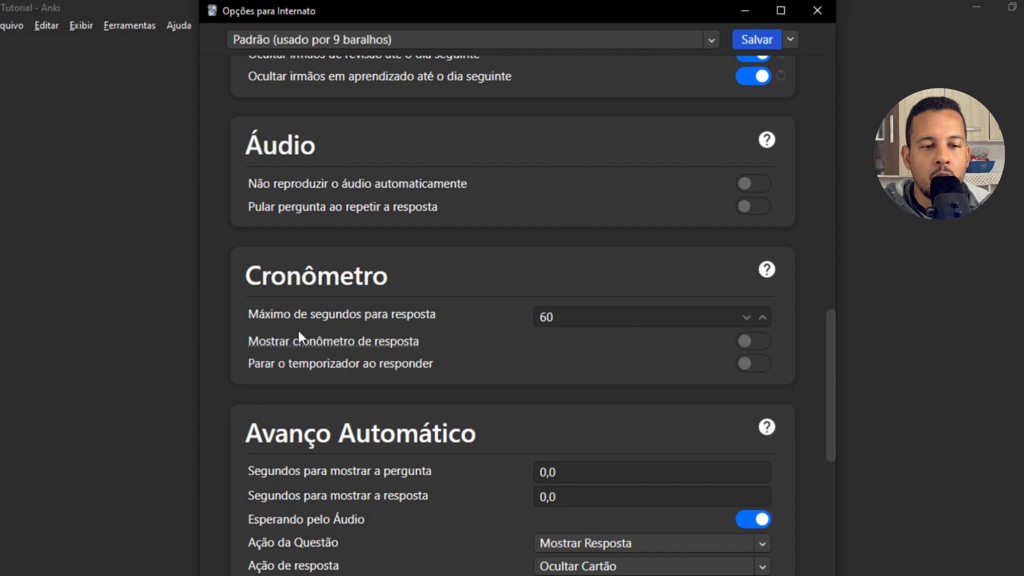
pyautogui.doubleClick(567, 320)
pyautogui.click(586, 323)
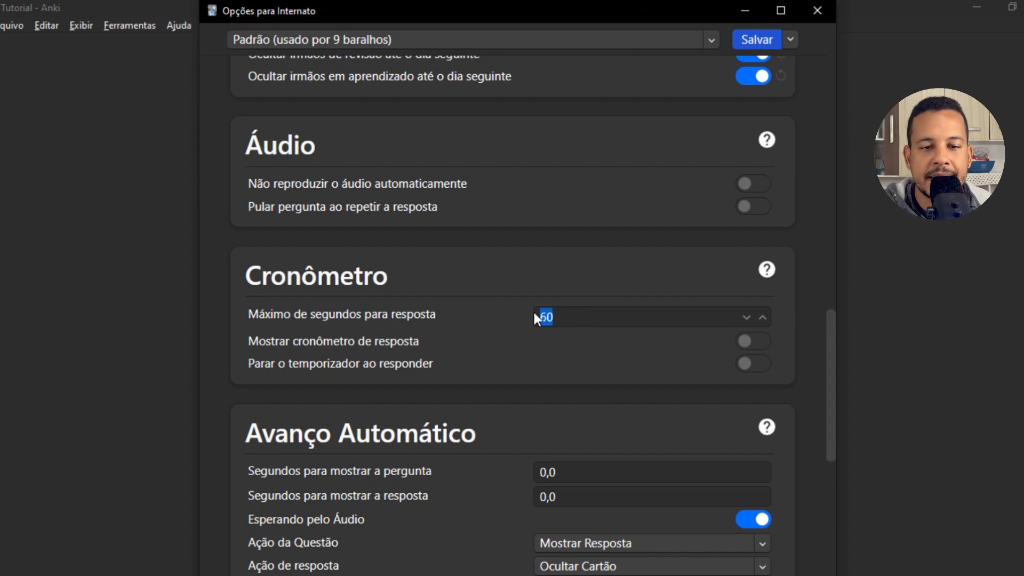
pyautogui.scroll(-1, 703, 283)
pyautogui.click(749, 293)
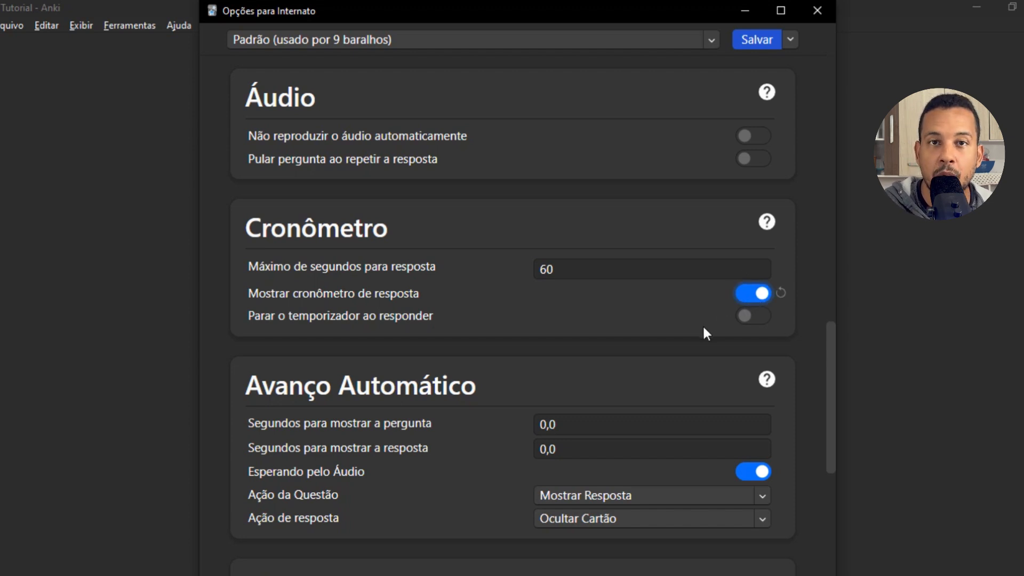
pyautogui.click(752, 326)
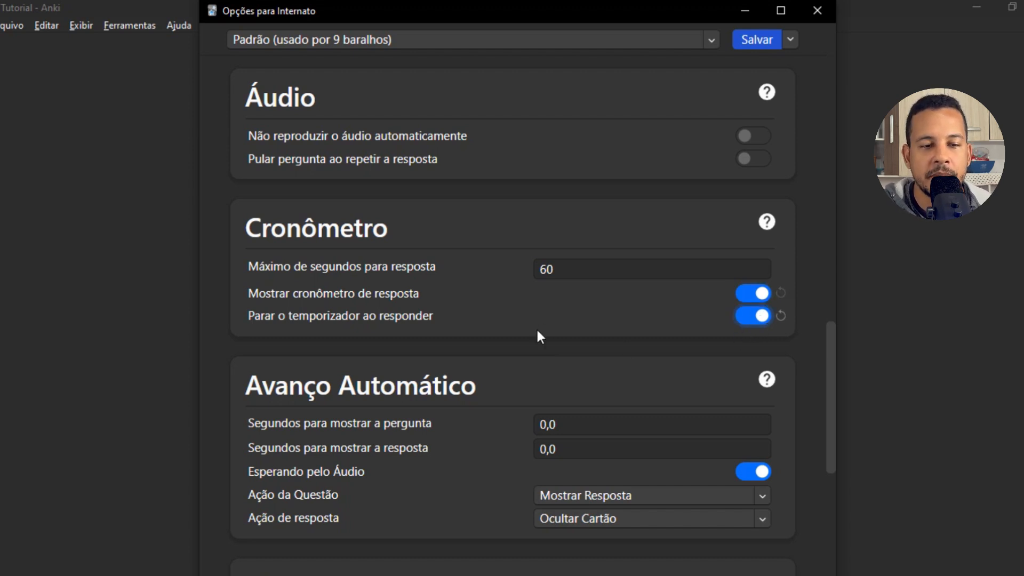
# - In Dias de Descanso, try Sábado at Reduzido and Domingo at Mínimo, and return both days to Normal
pyautogui.scroll(-3, 539, 336)
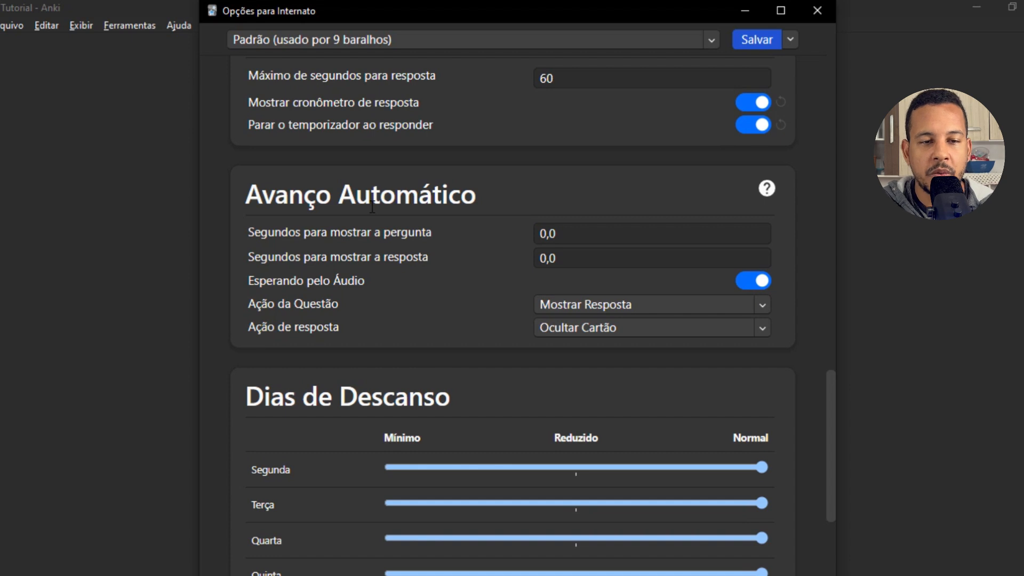
pyautogui.scroll(-4, 463, 230)
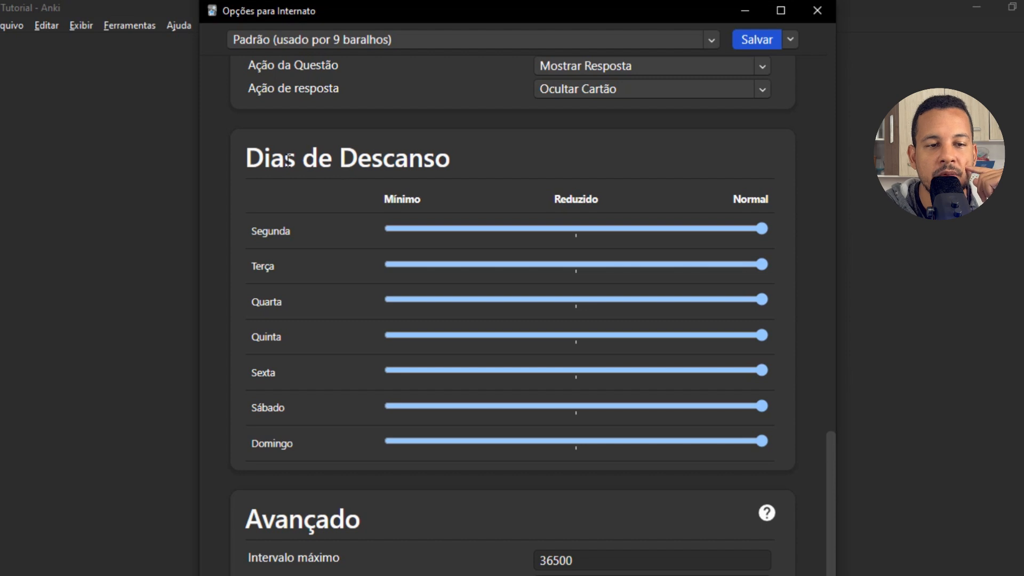
pyautogui.moveTo(247, 159); pyautogui.dragTo(471, 176)
pyautogui.click(485, 160)
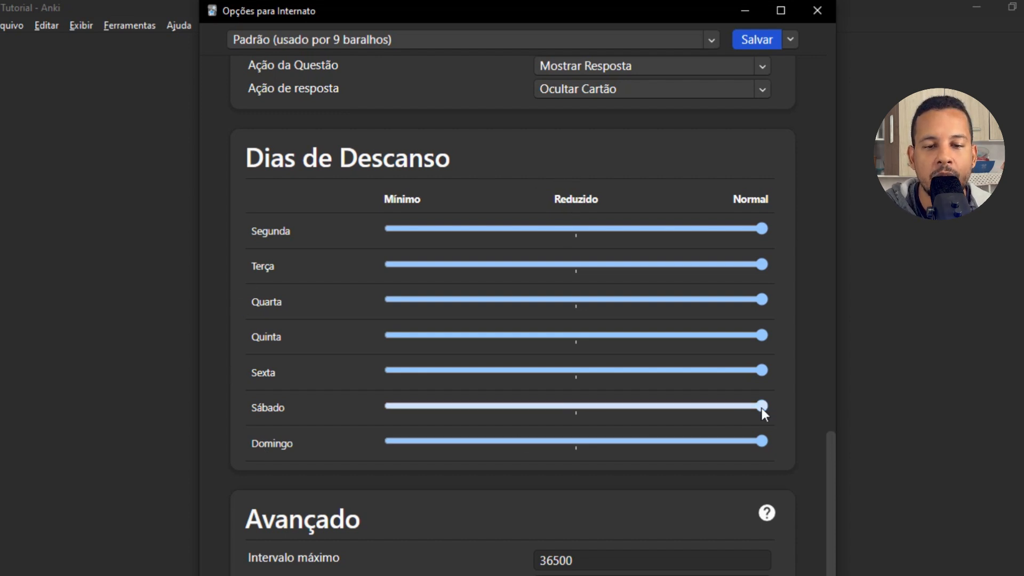
pyautogui.moveTo(762, 406); pyautogui.dragTo(542, 426)
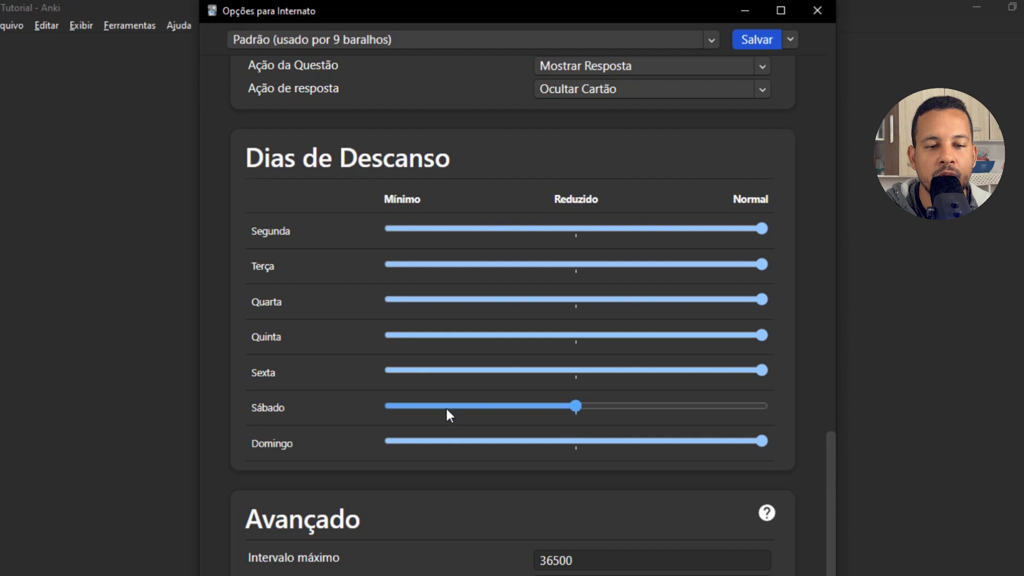
pyautogui.moveTo(446, 409); pyautogui.dragTo(552, 404)
pyautogui.moveTo(764, 439); pyautogui.dragTo(408, 439)
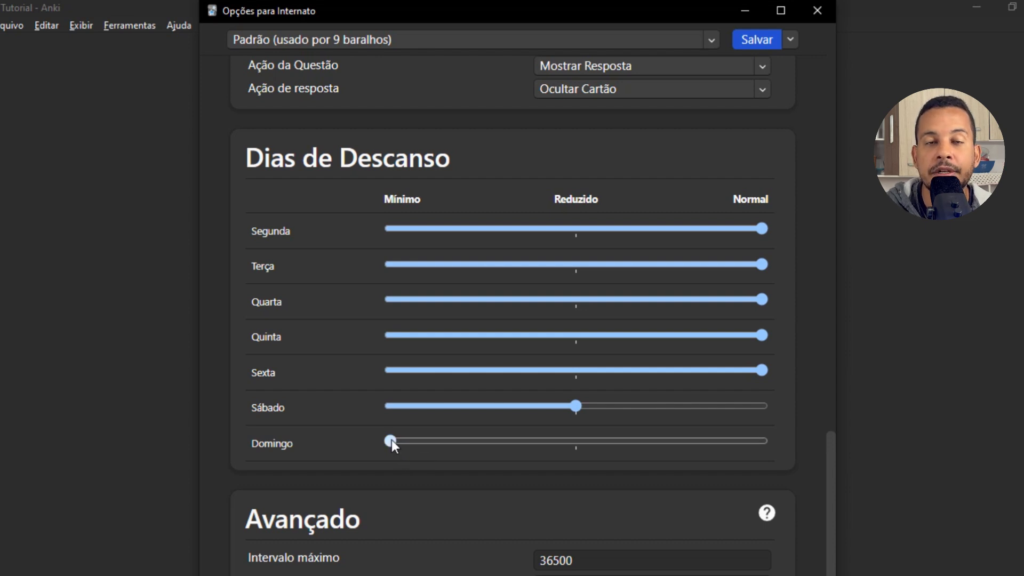
pyautogui.moveTo(392, 439); pyautogui.dragTo(761, 441)
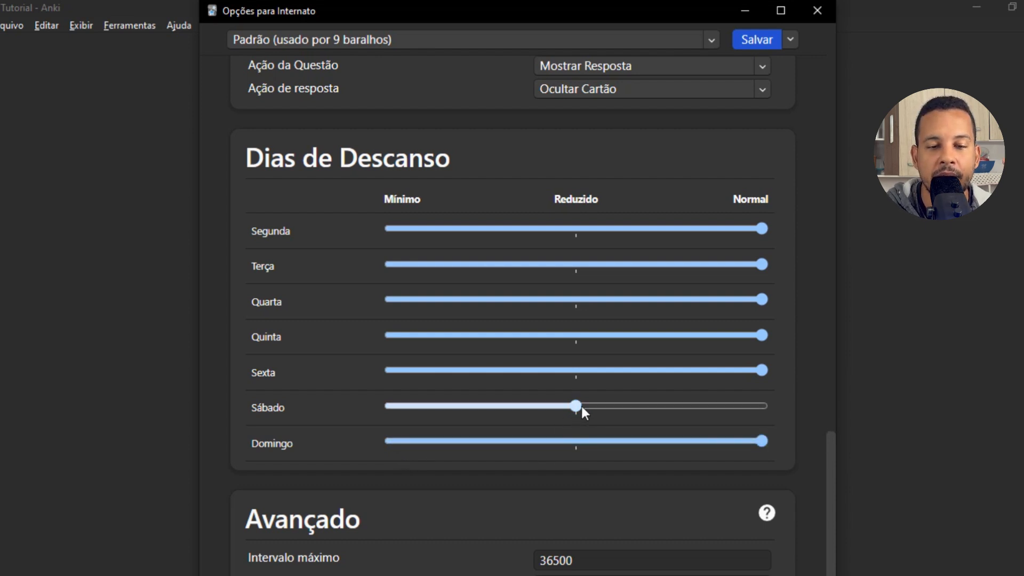
pyautogui.moveTo(578, 405); pyautogui.dragTo(762, 405)
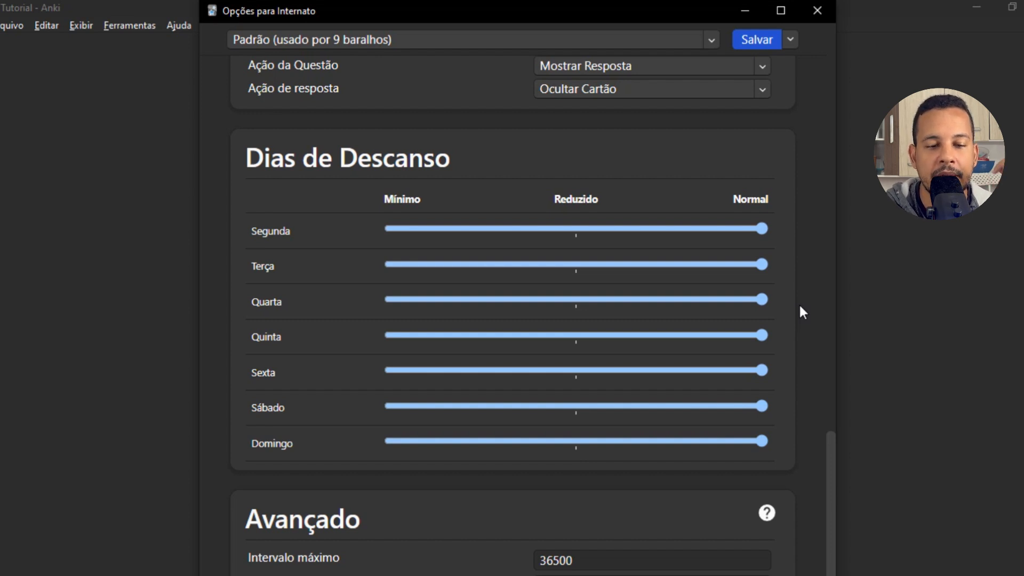
# - Examine the Avançado settings, from the maximum interval and initial ease to the easy bonus, interval modifier and hard interval
pyautogui.scroll(-3, 800, 307)
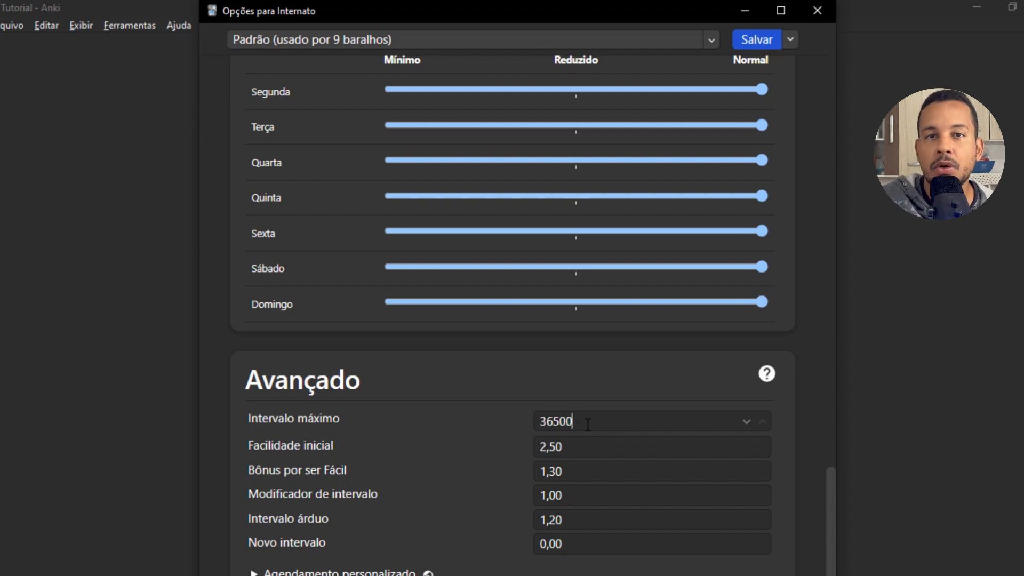
pyautogui.moveTo(575, 425); pyautogui.dragTo(536, 424)
pyautogui.click(615, 424)
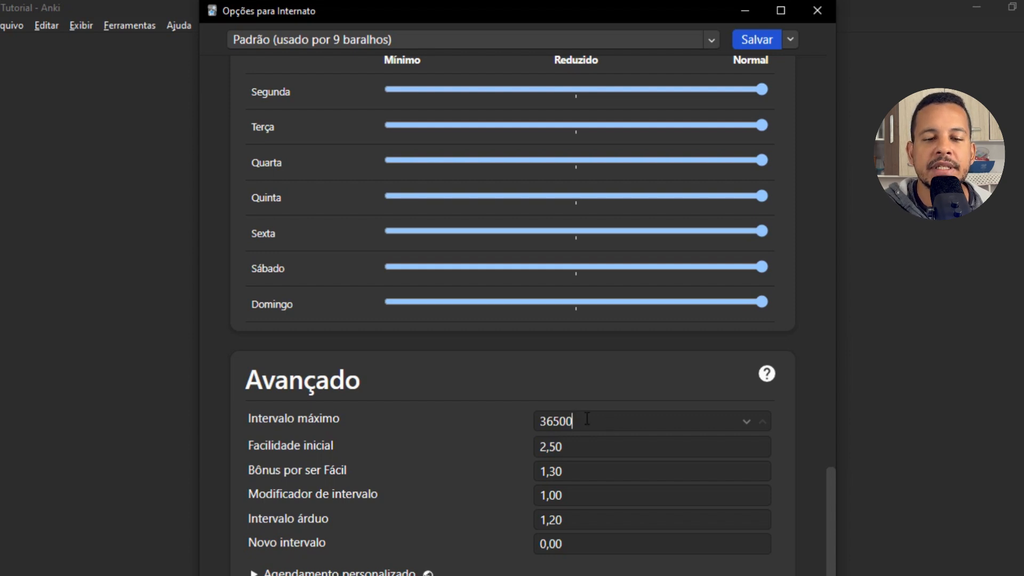
pyautogui.moveTo(587, 420); pyautogui.dragTo(515, 414)
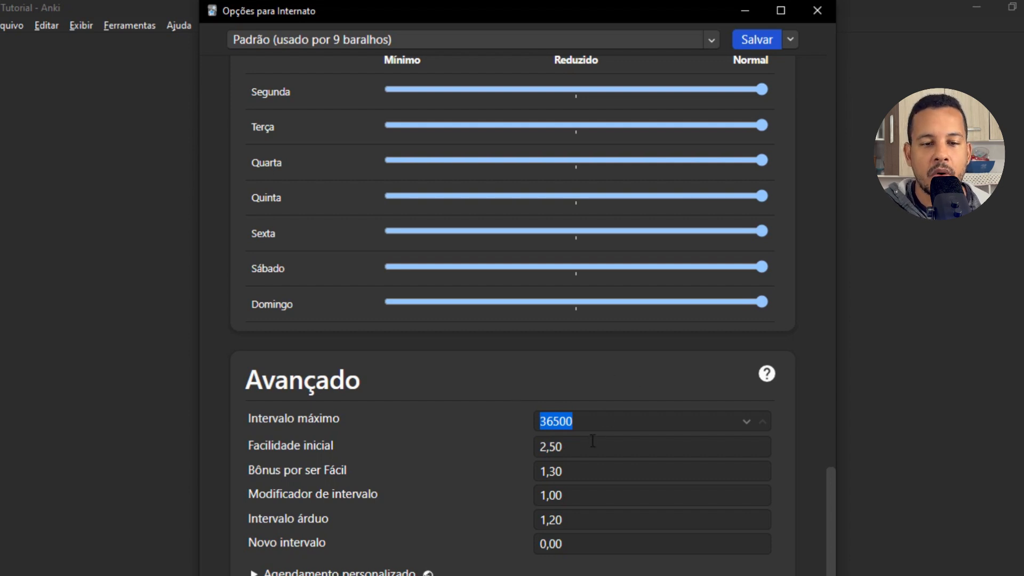
pyautogui.click(581, 452)
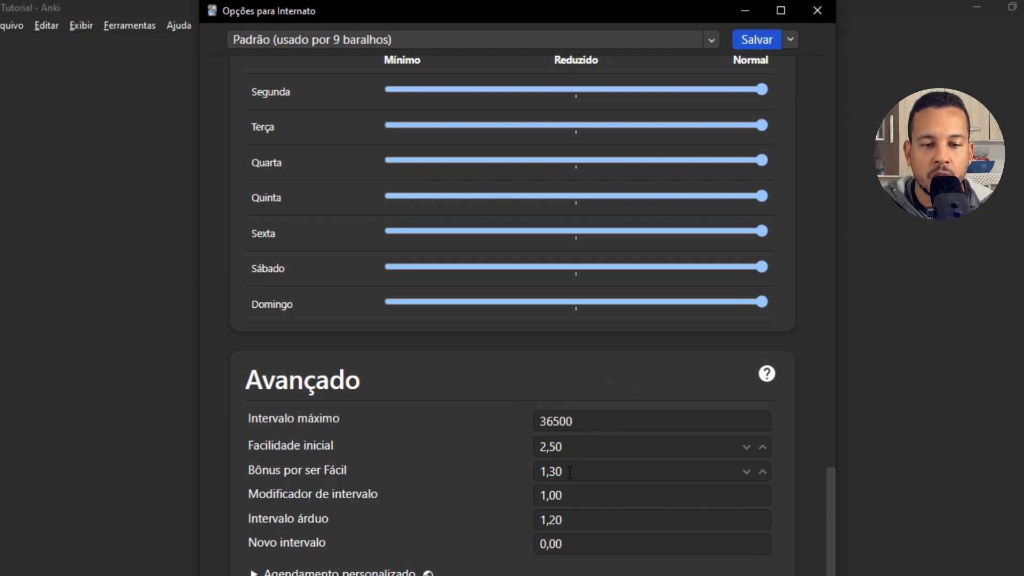
pyautogui.click(568, 474)
pyautogui.click(566, 494)
pyautogui.click(580, 516)
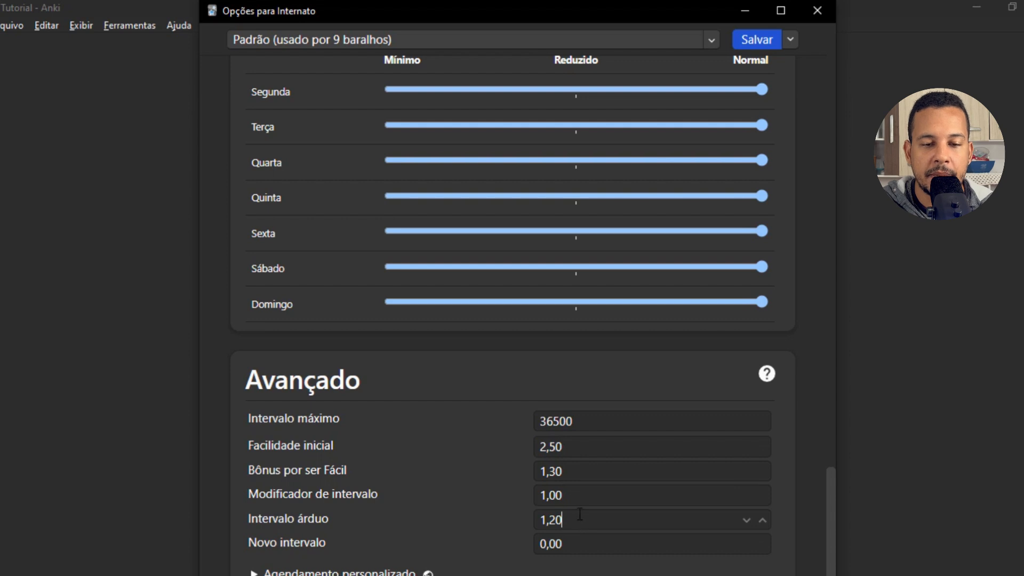
pyautogui.click(583, 494)
pyautogui.click(590, 470)
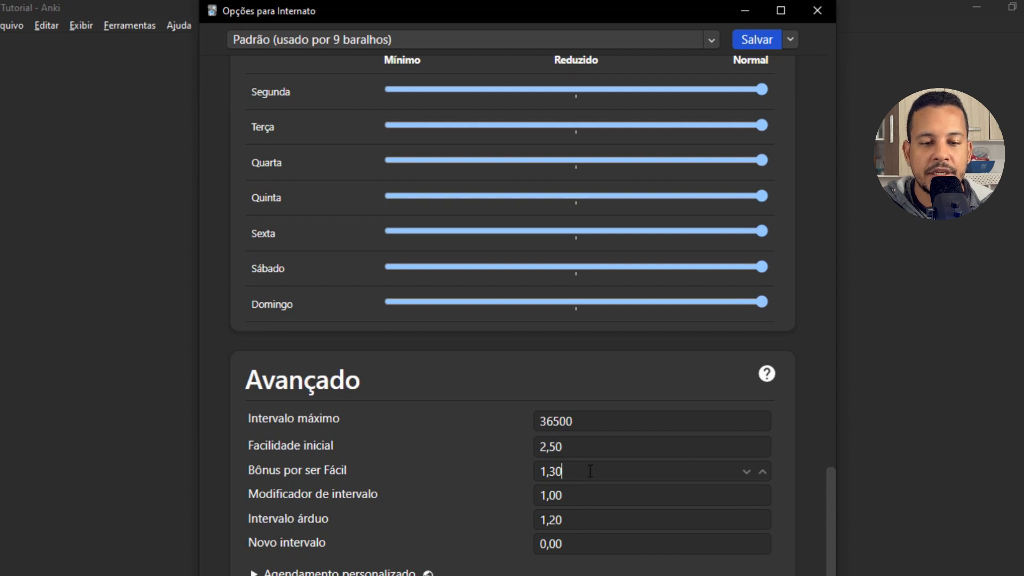
pyautogui.click(595, 444)
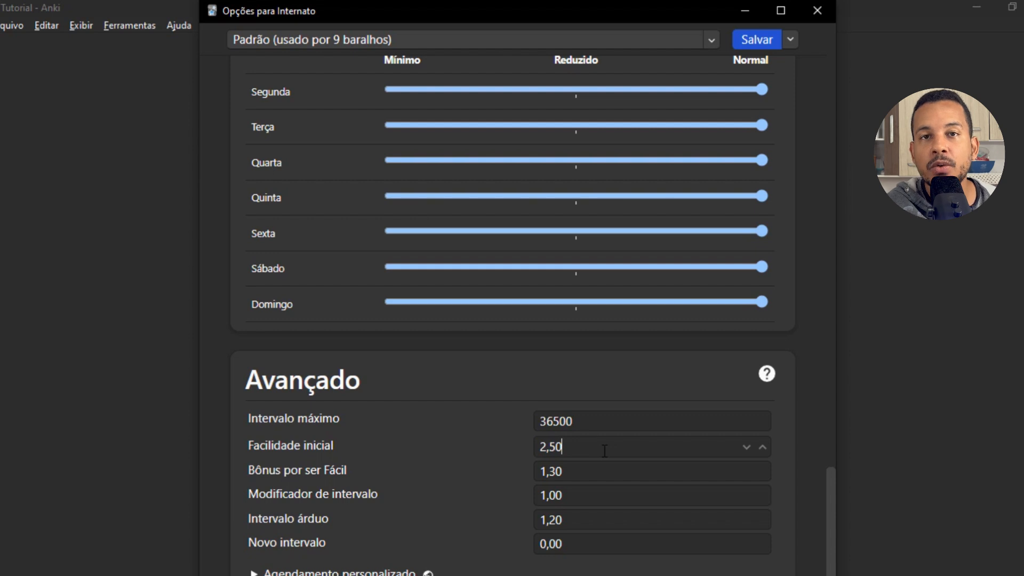
# - Set Bônus por ser Fácil to 1,28 in the Avançado settings
pyautogui.press('Tab')
pyautogui.write('1,28')
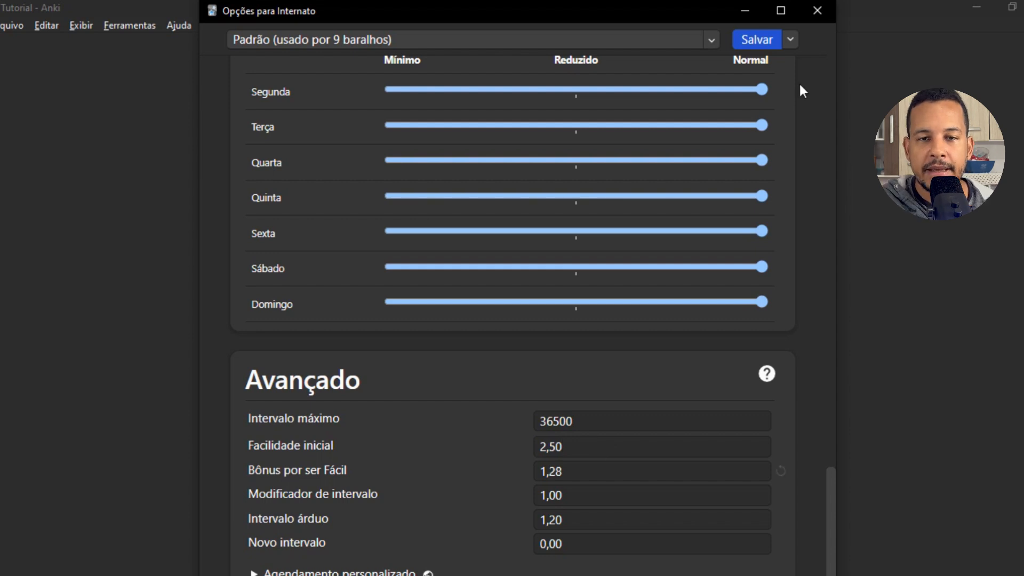
# - Check the preset saving choices and close the Internato deck options, discarding the changes
pyautogui.click(792, 43)
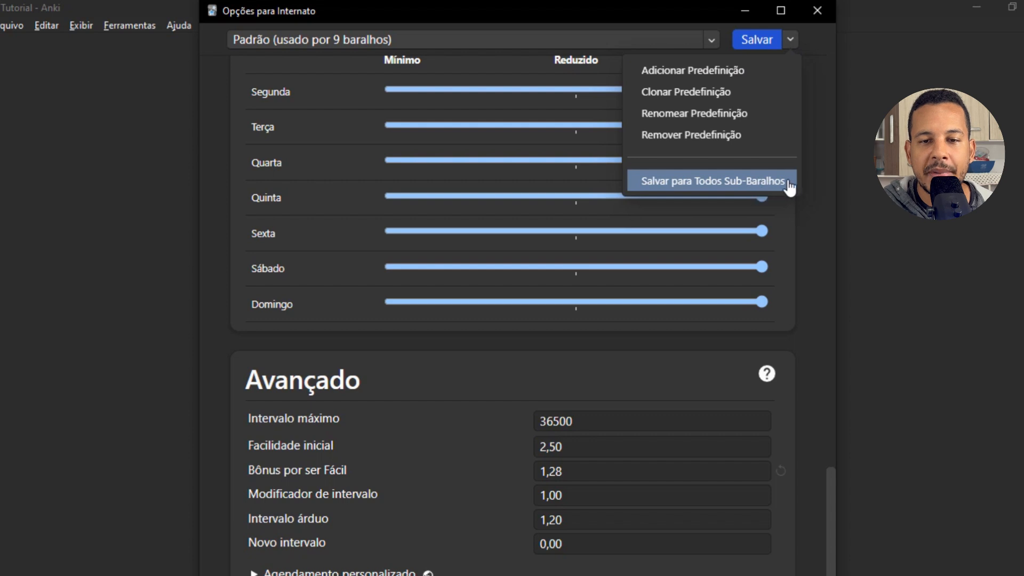
pyautogui.click(811, 152)
pyautogui.click(815, 10)
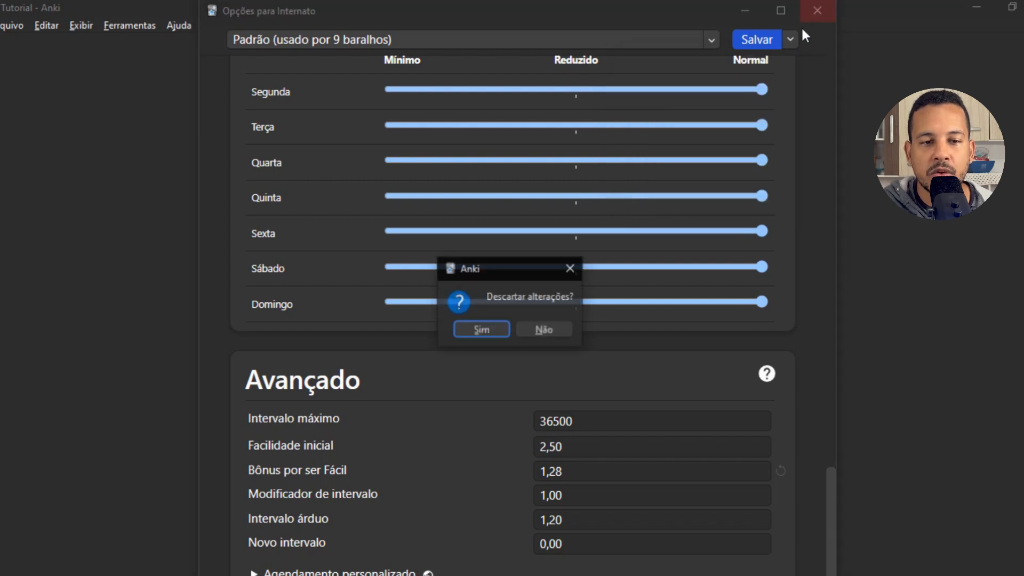
pyautogui.click(481, 329)
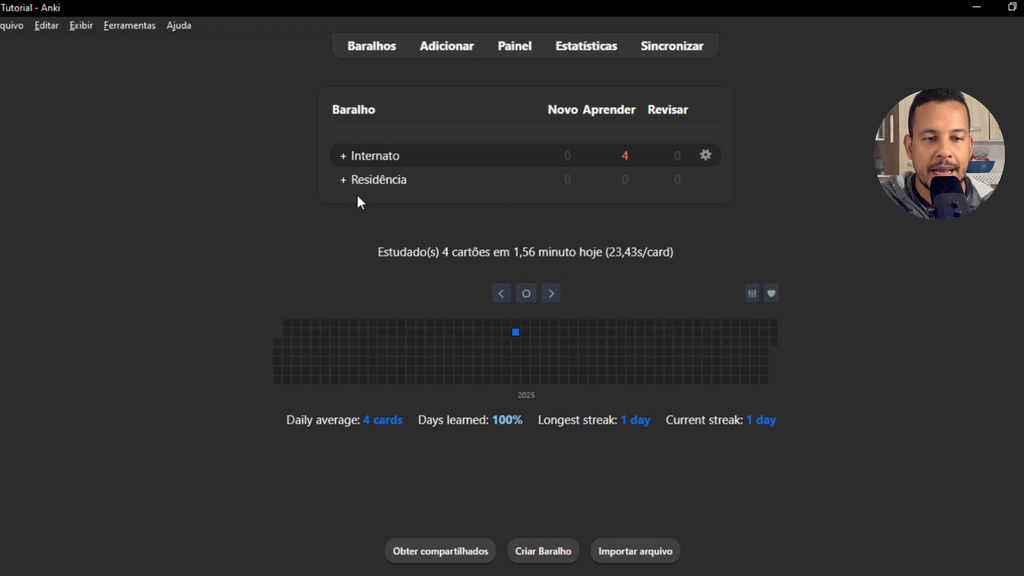
# - Open the 11º período subdeck of Internato and start a new note of type Básico in it
pyautogui.click(344, 157)
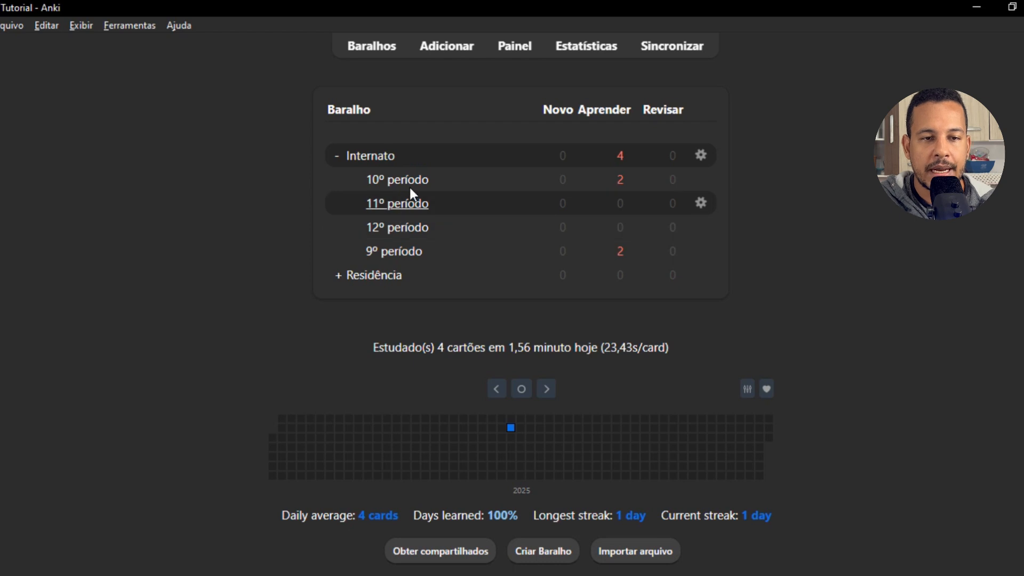
pyautogui.click(407, 202)
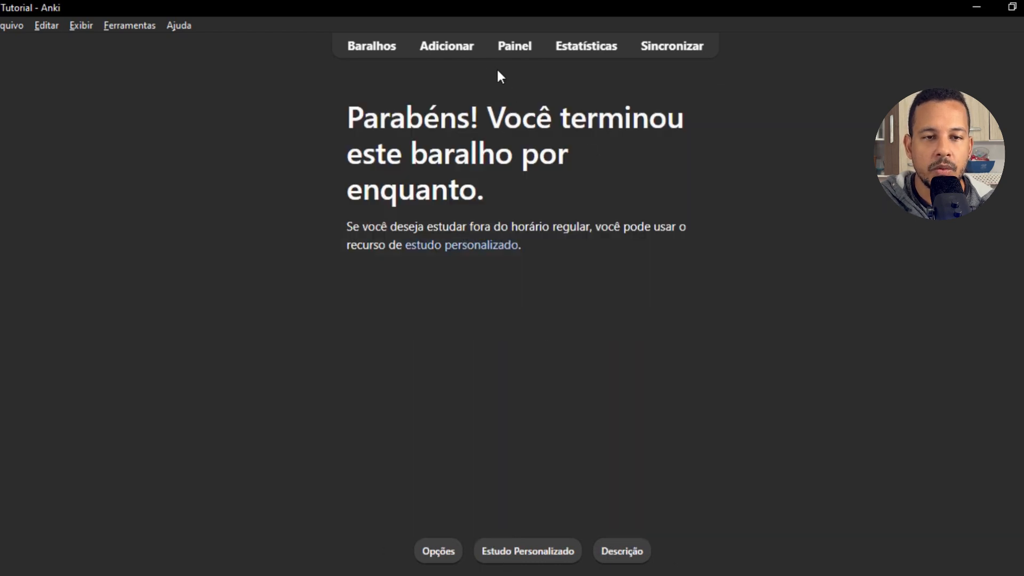
pyautogui.click(462, 53)
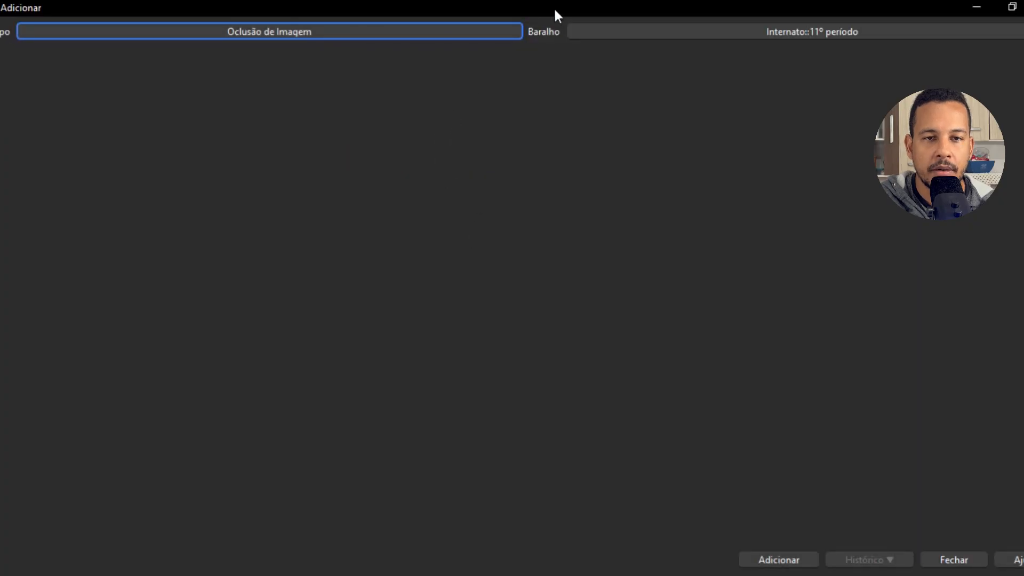
pyautogui.click(371, 33)
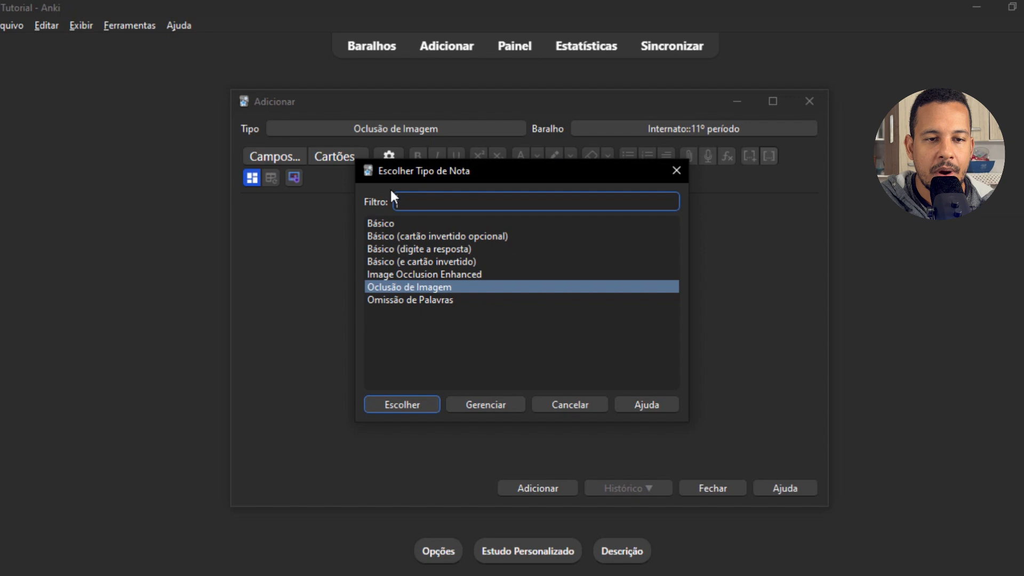
pyautogui.click(385, 220)
pyautogui.click(416, 409)
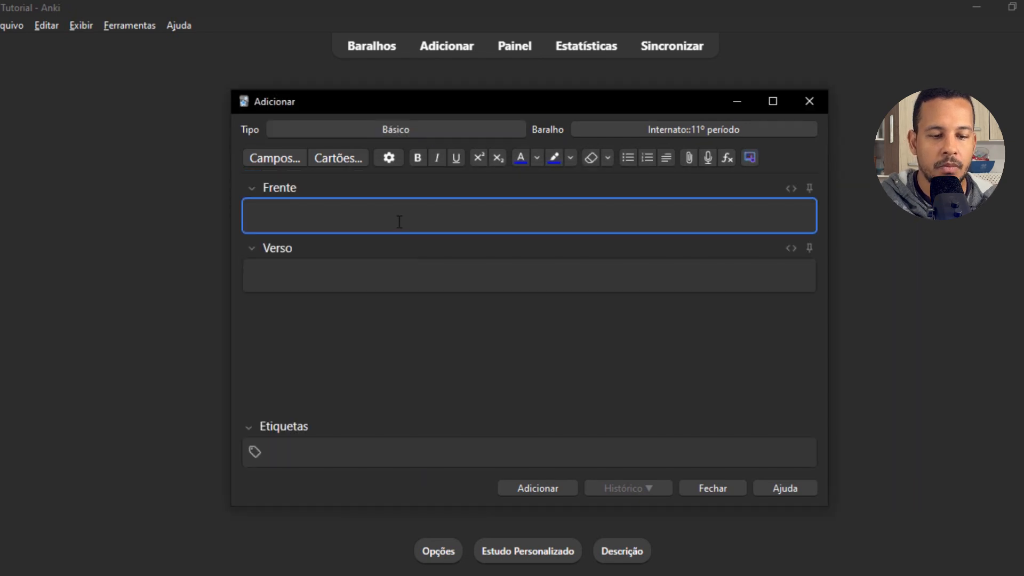
# - Enter "cite dois medicamentos para tratamento de ITU" as the note's front and "nitrofurantoína e fosfomicina" as its back
pyautogui.write('cite d')
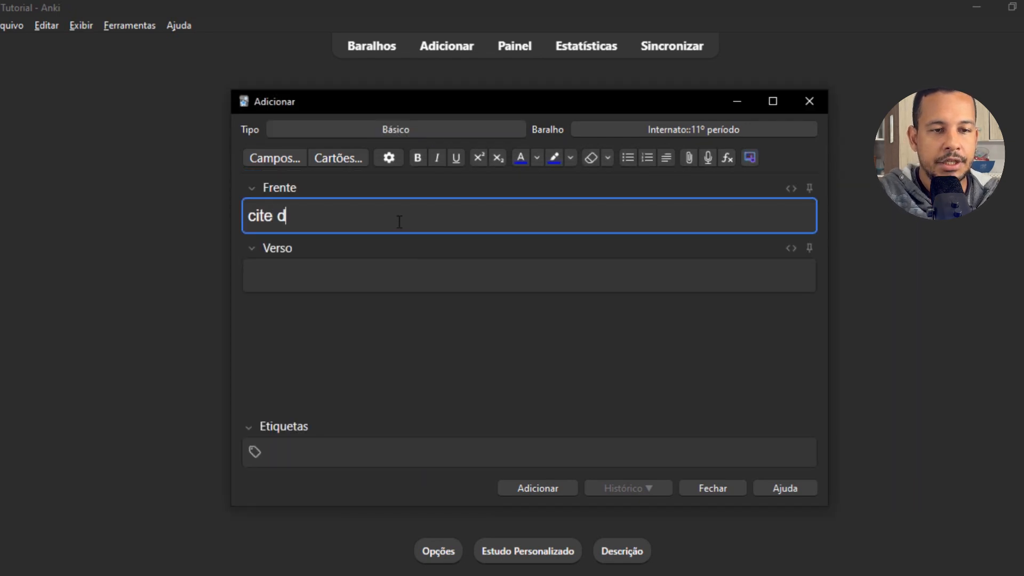
pyautogui.write('ois medicamento')
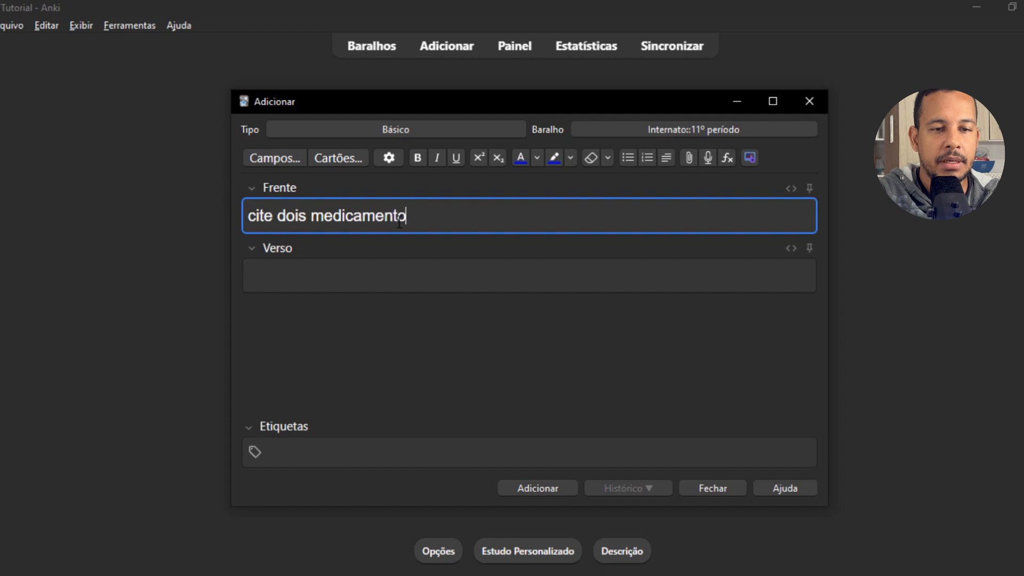
pyautogui.write('s para tratamento d')
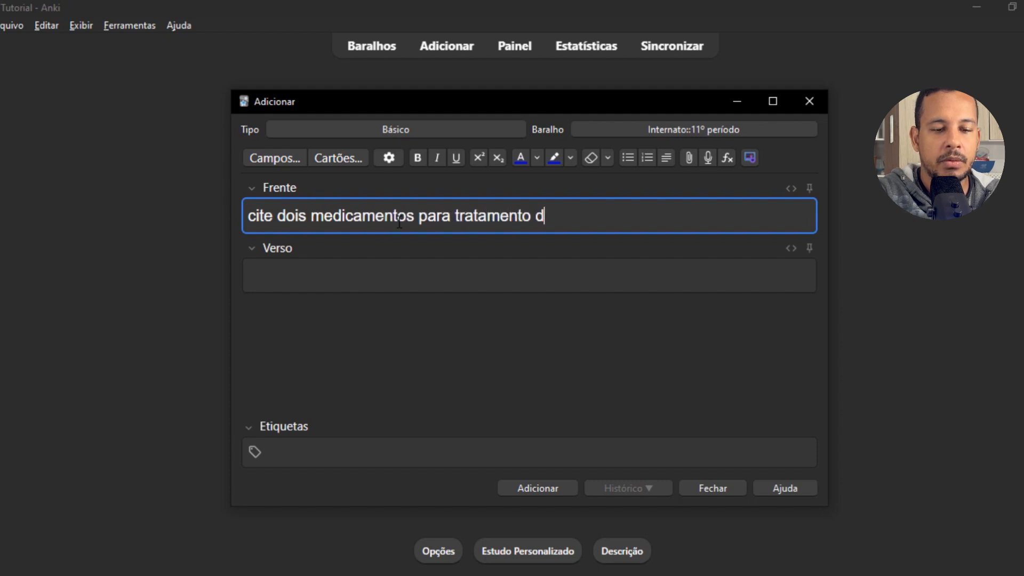
pyautogui.write('e ITU')
pyautogui.press('Tab')
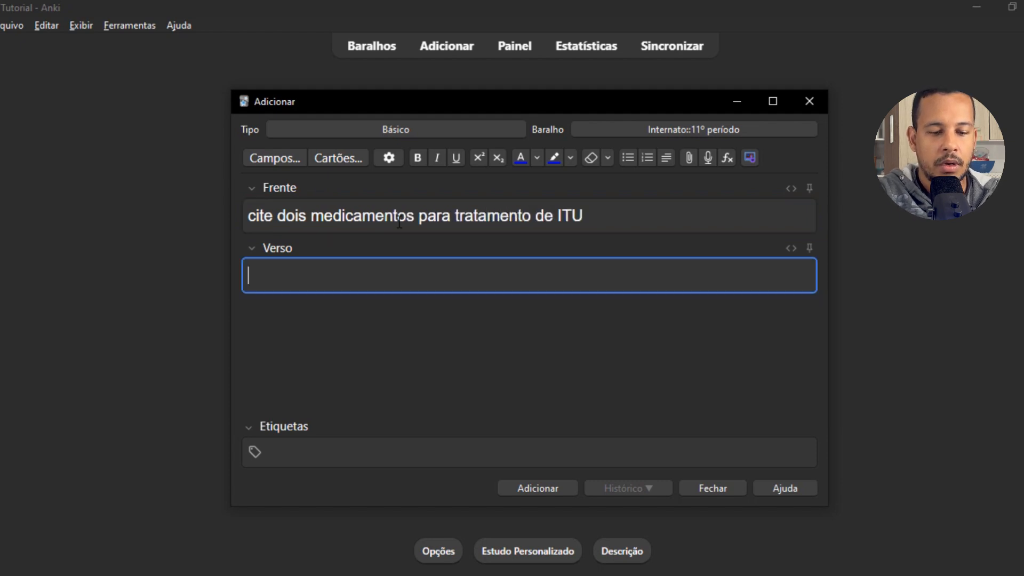
pyautogui.write('nitrofuran')
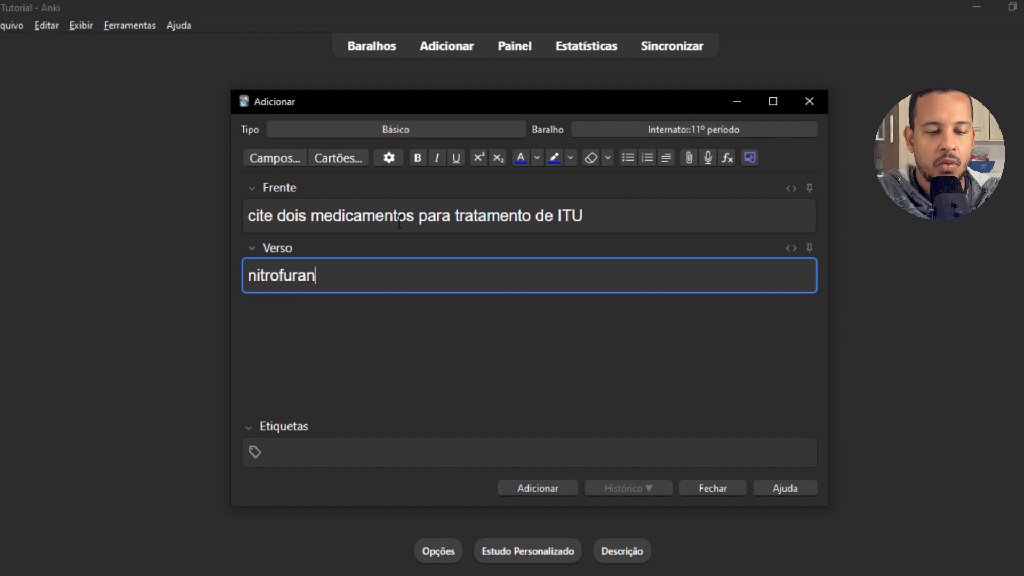
pyautogui.write('toína e ')
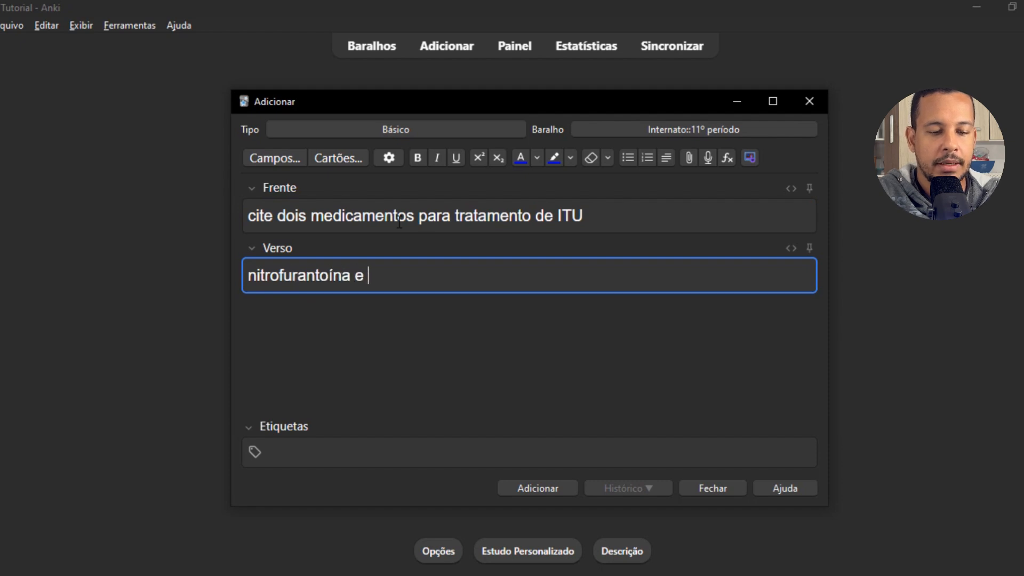
pyautogui.write('fosfomicina')
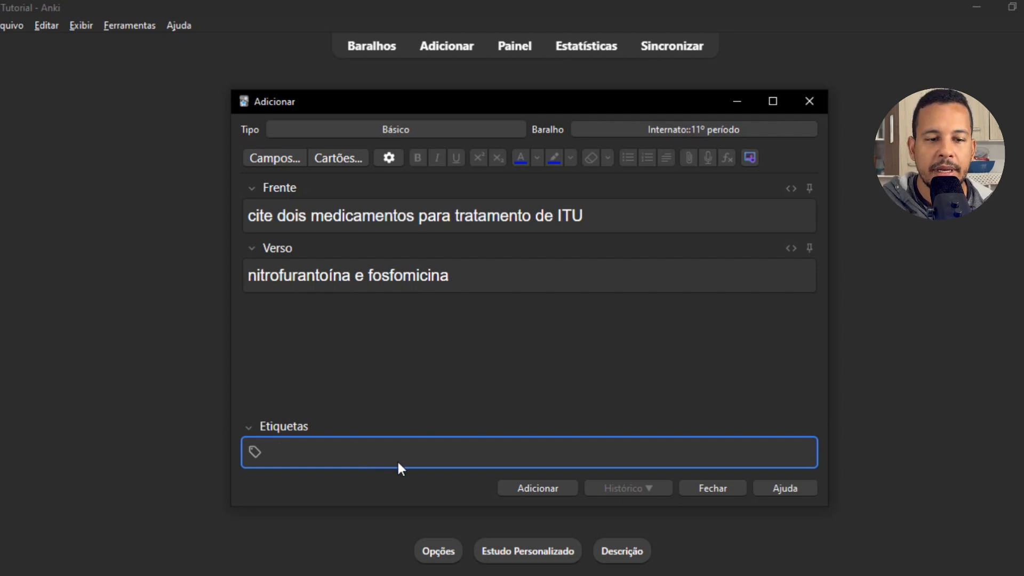
# - Tag the note with ITU, add it to the deck and close the note editor
pyautogui.write('ITU')
pyautogui.press('Return')
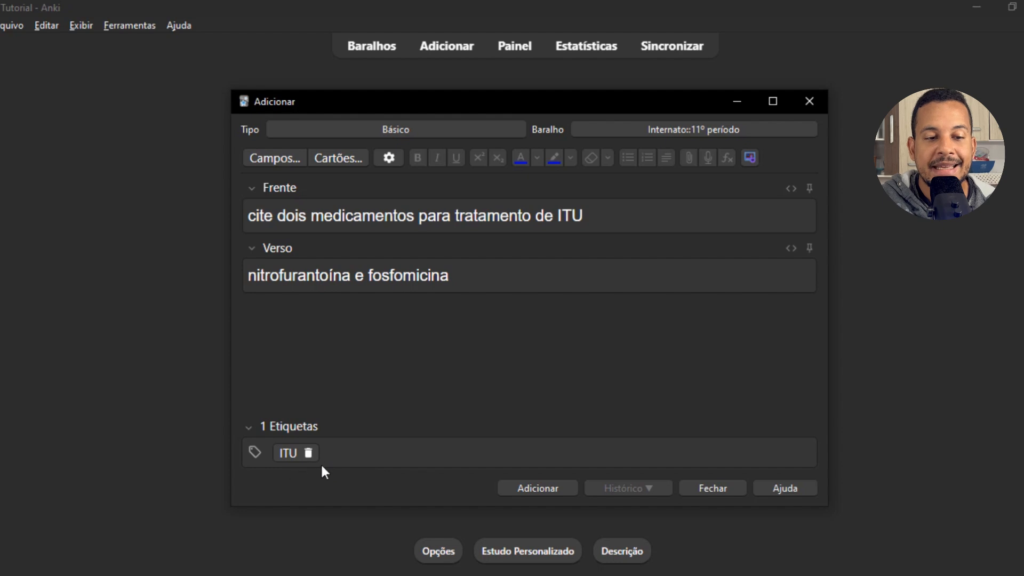
pyautogui.click(533, 490)
pyautogui.click(704, 489)
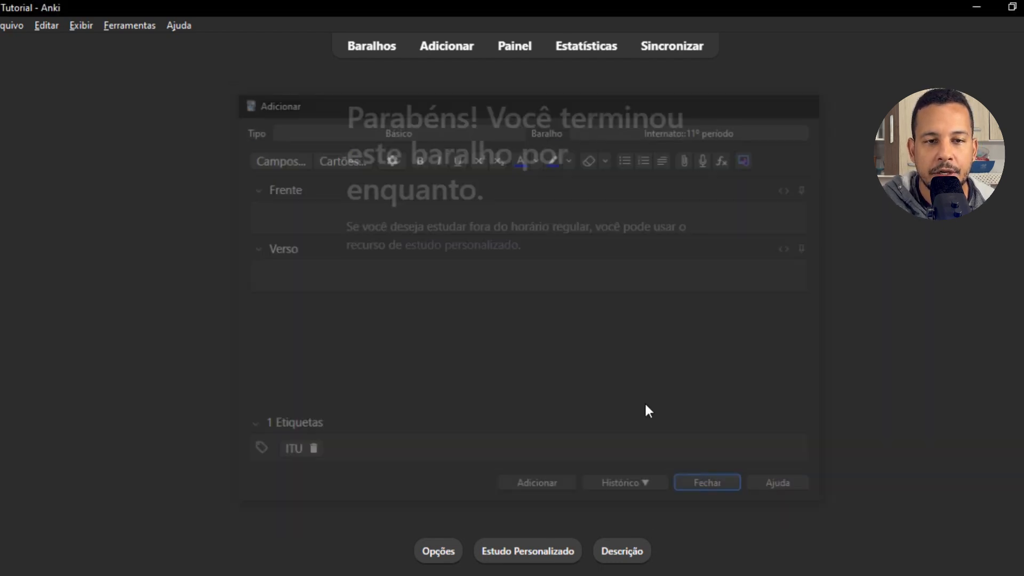
# - Open the card browser and filter the cards by the ITU tag
pyautogui.click(524, 50)
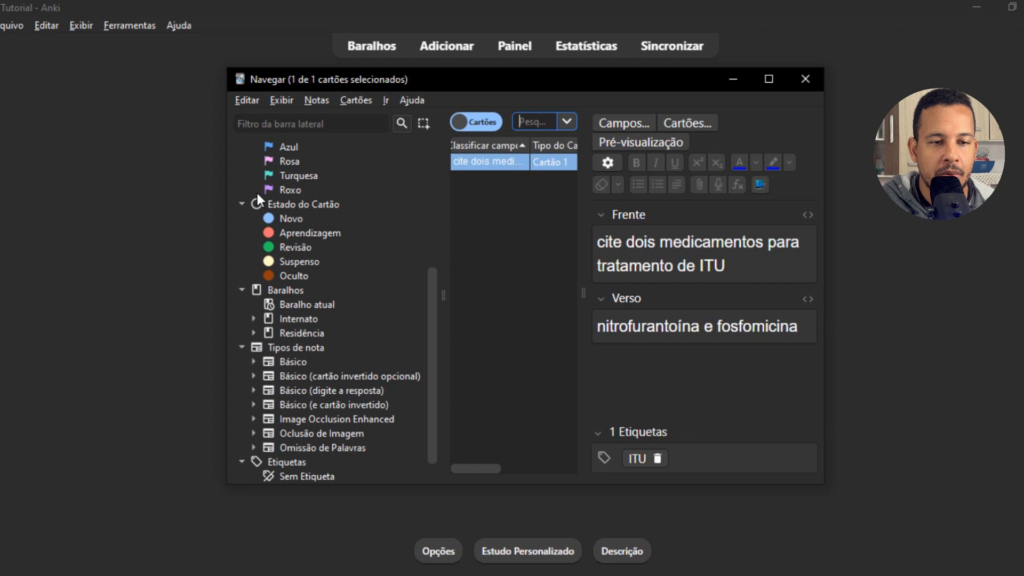
pyautogui.scroll(-1, 256, 190)
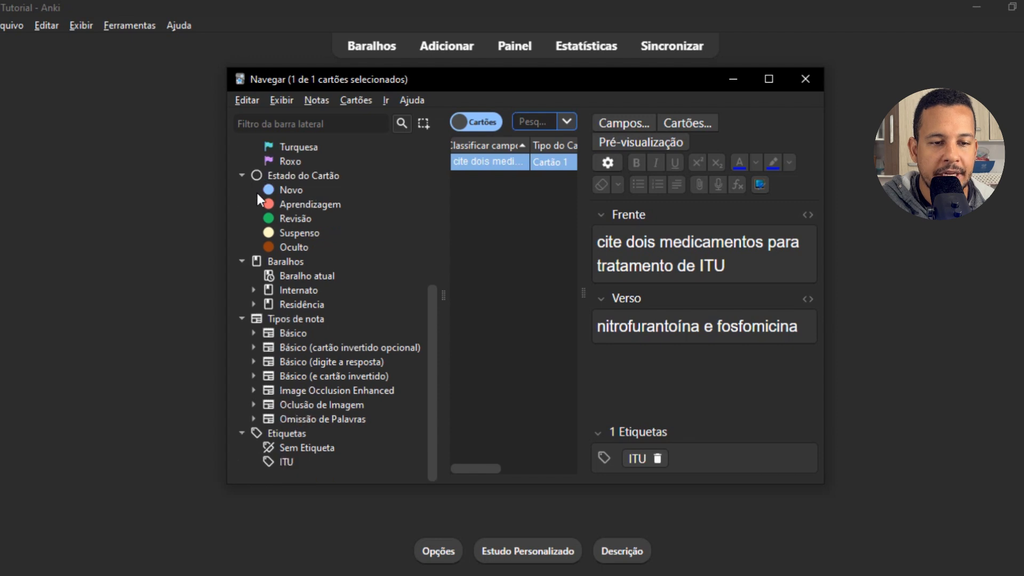
pyautogui.click(288, 463)
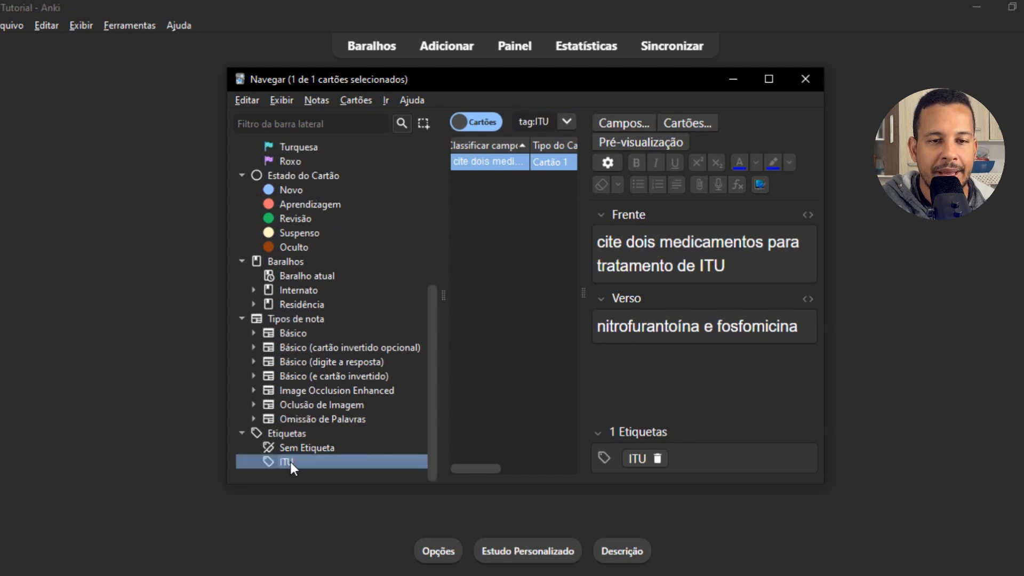
# - Close the card browser and start a new Básico note in the 11º período subdeck
pyautogui.click(499, 164)
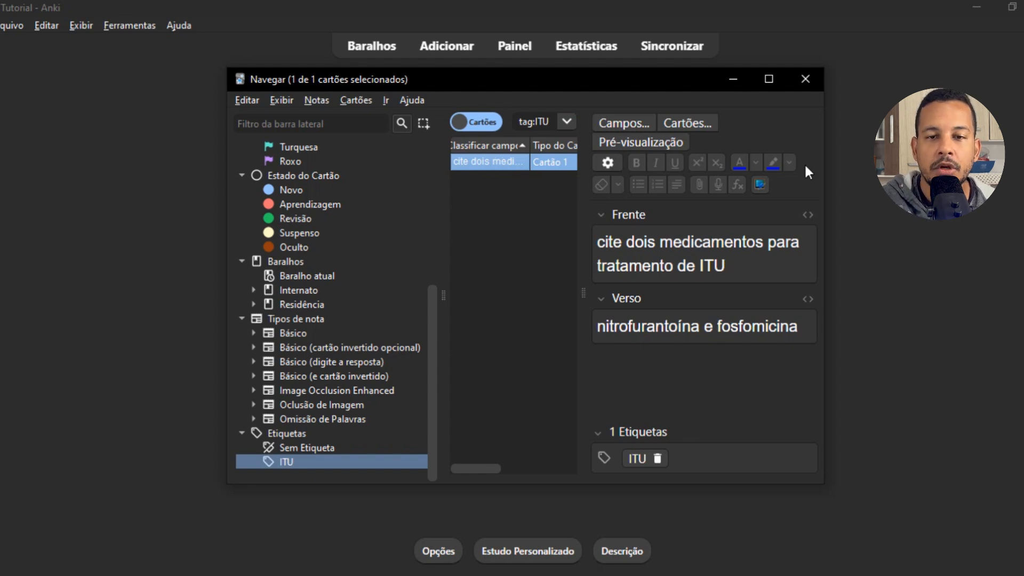
pyautogui.click(805, 80)
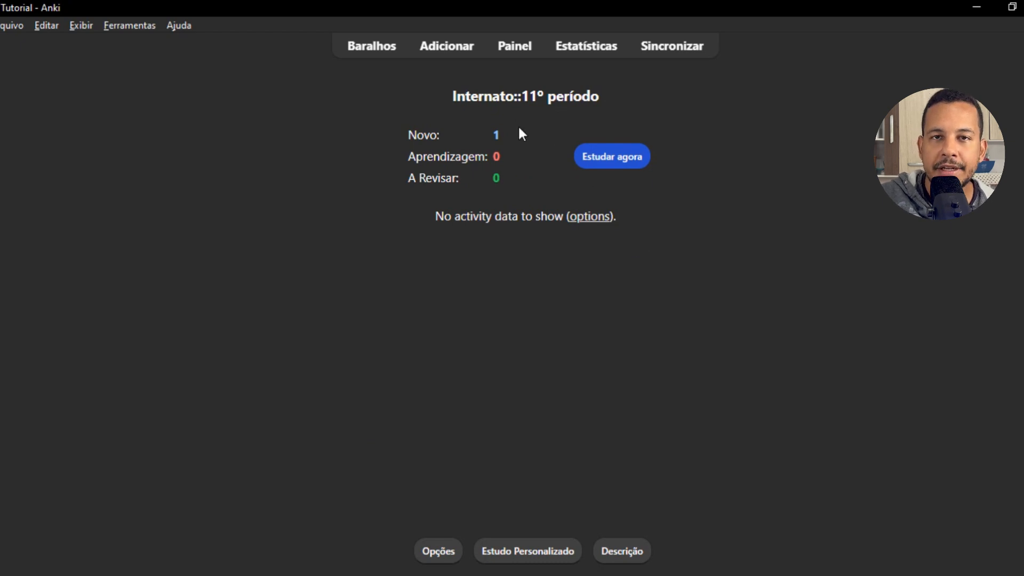
pyautogui.click(465, 56)
# - Enter "sinal clínico de ITU em mulheres" as the note's front and "disúria e polaciúria" as its back
pyautogui.write('sina')
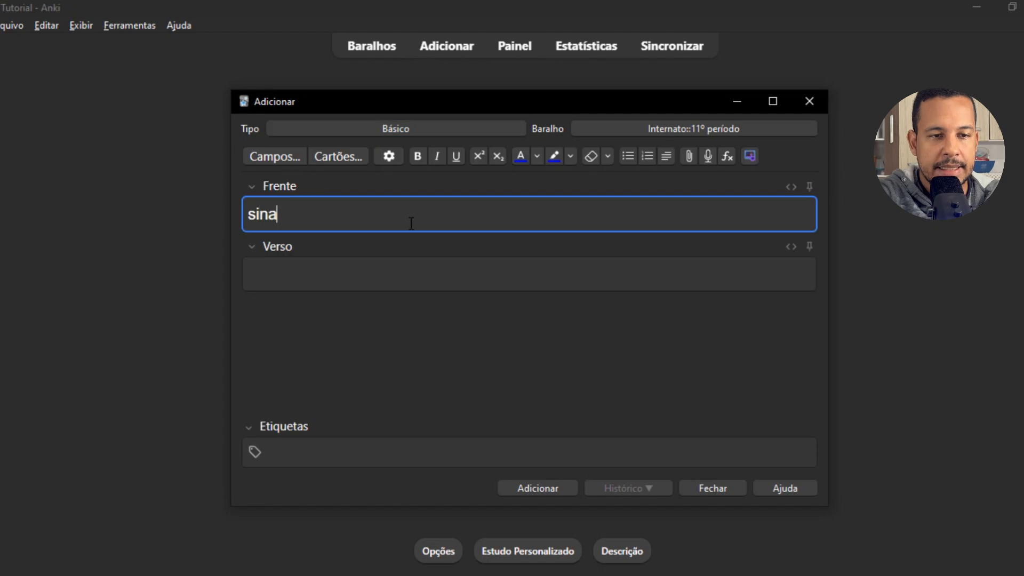
pyautogui.write('l clínico')
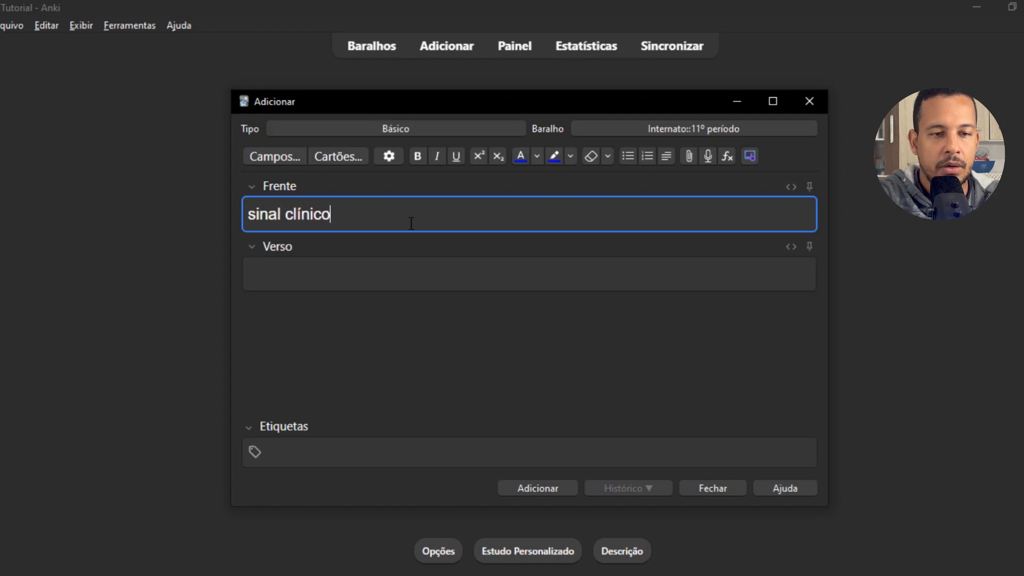
pyautogui.write(' de I')
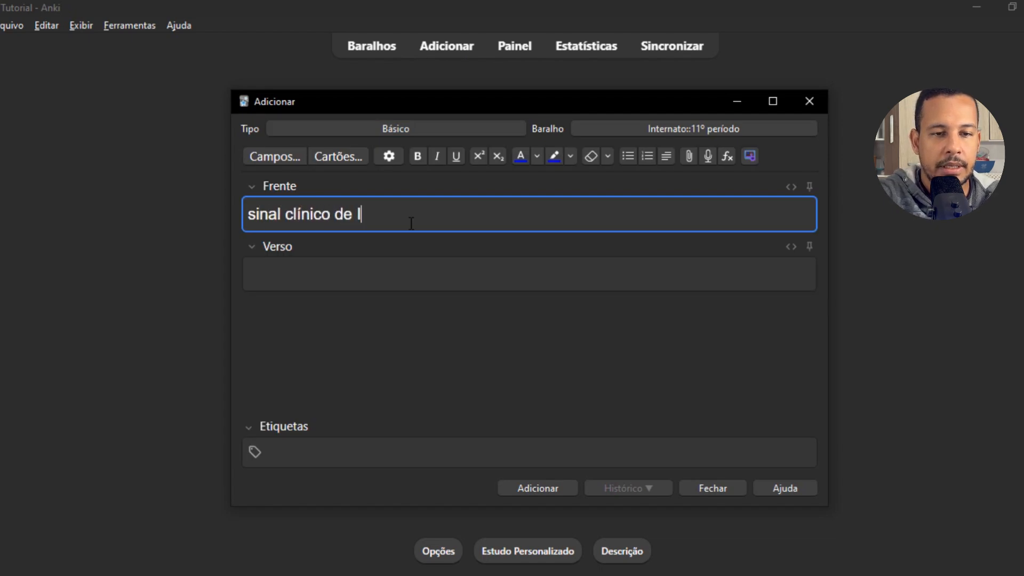
pyautogui.write('TU em mulheres')
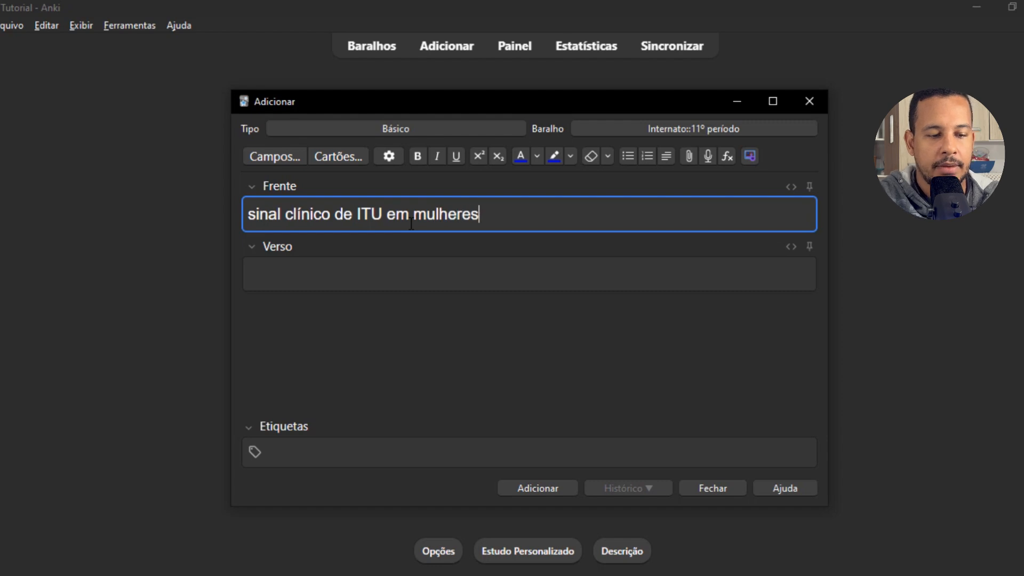
pyautogui.press('Tab')
pyautogui.write('dis')
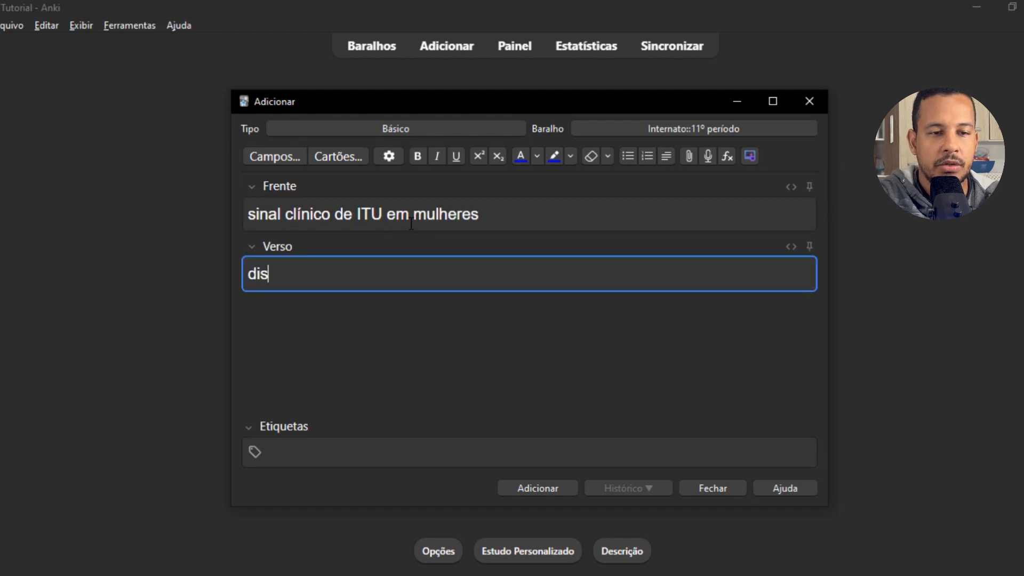
pyautogui.write('úria e polaciúria')
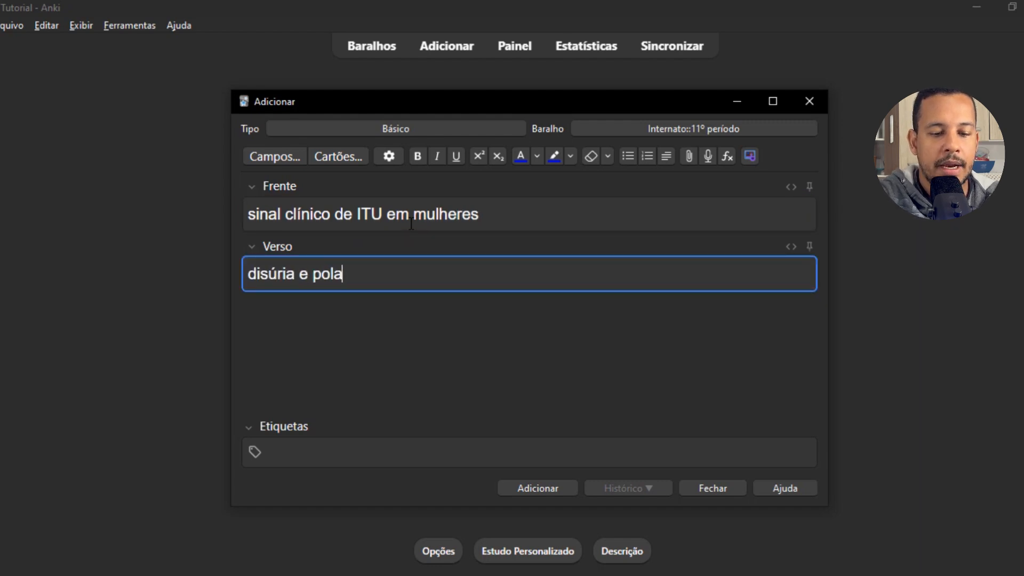
# - Tag the note with the nested tag ITU::quadro-clínico, add it to the deck and close the note editor
pyautogui.click(335, 460)
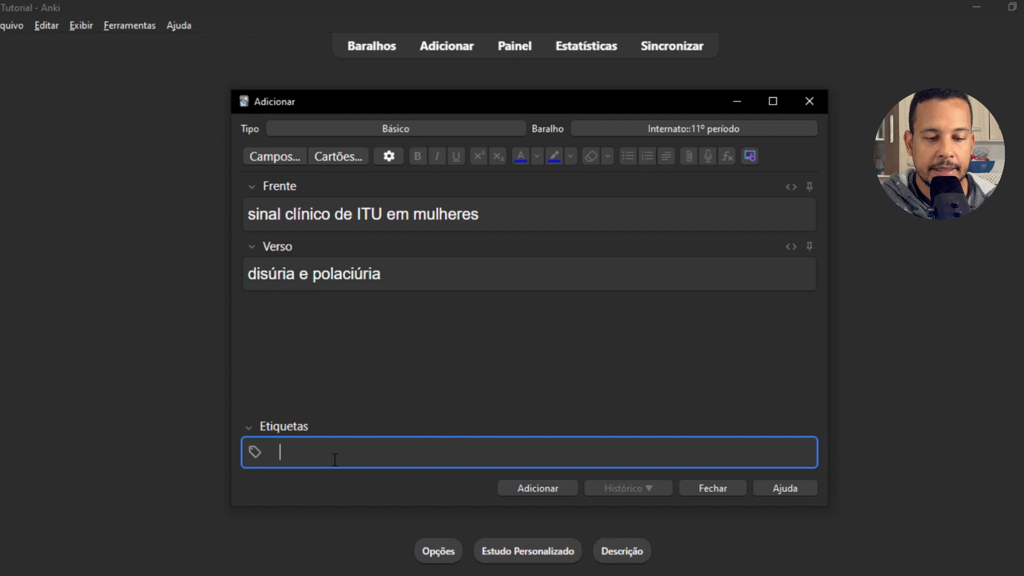
pyautogui.write('it')
pyautogui.click(285, 422)
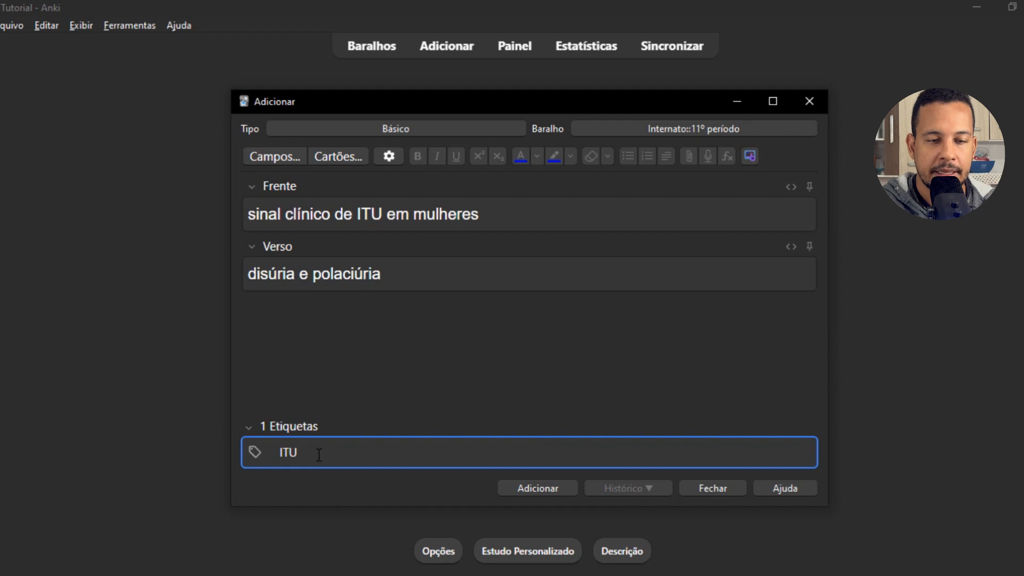
pyautogui.write(':')
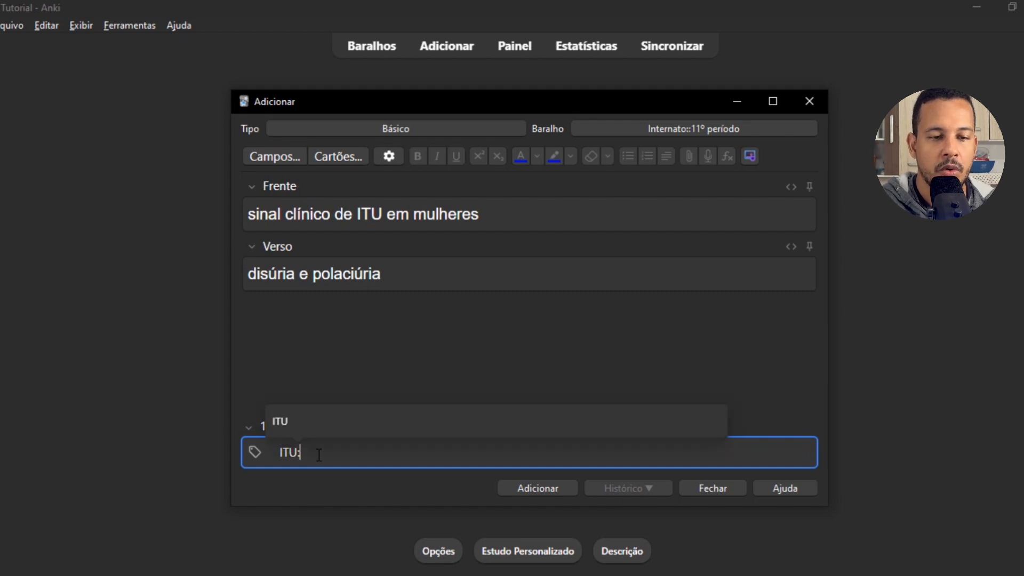
pyautogui.write(':')
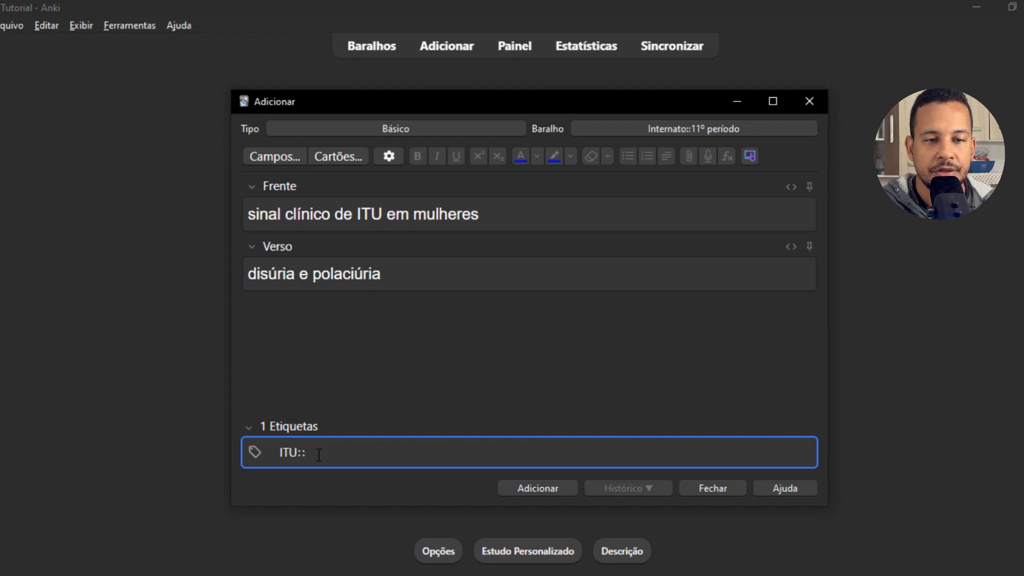
pyautogui.write('quadro')
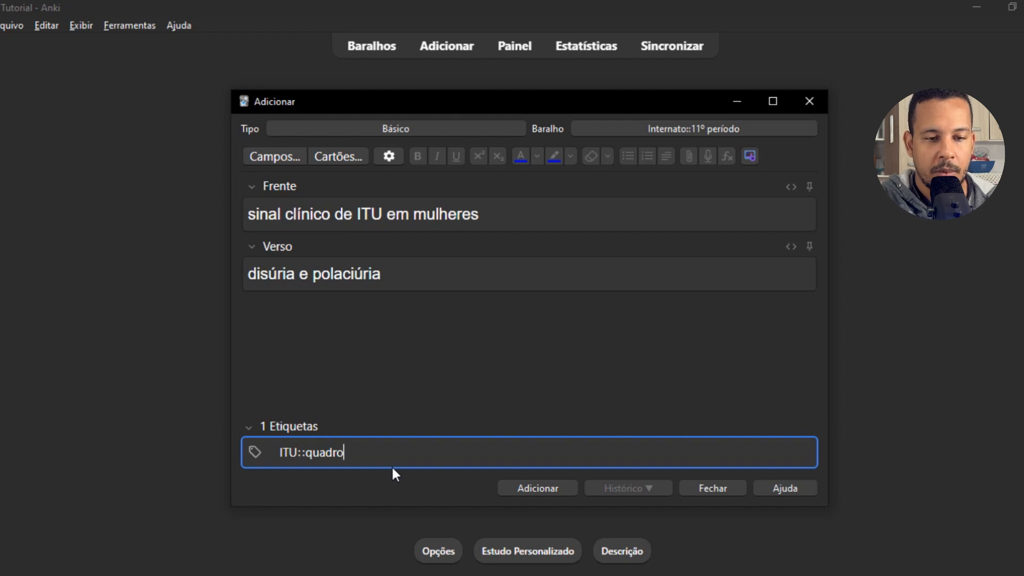
pyautogui.write('-clínico')
pyautogui.click(523, 488)
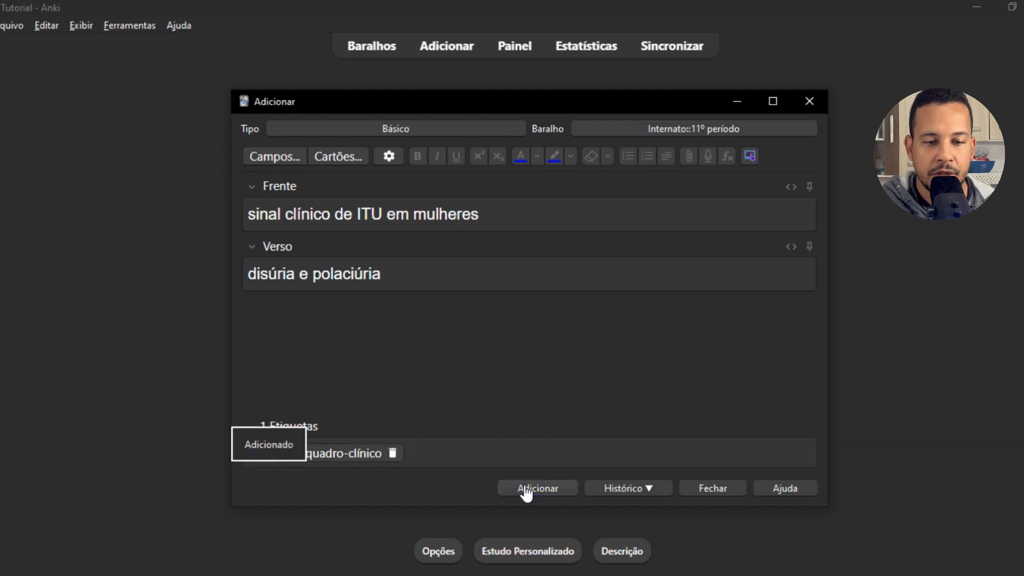
pyautogui.click(807, 108)
# - Open the card browser, filter by the quadro-clínico subtag under ITU and check the front and back of the matching card
pyautogui.click(506, 47)
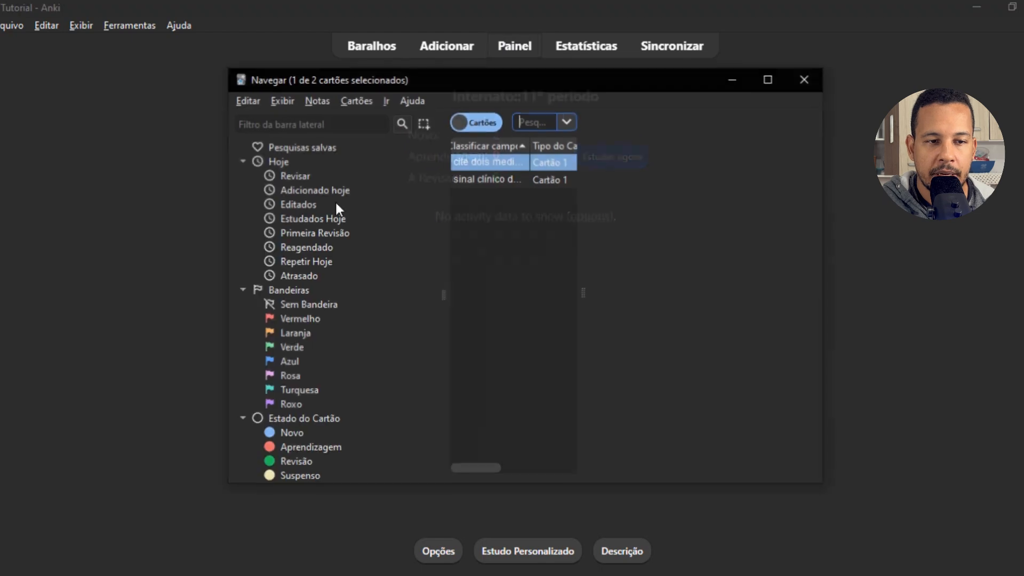
pyautogui.scroll(-5, 291, 351)
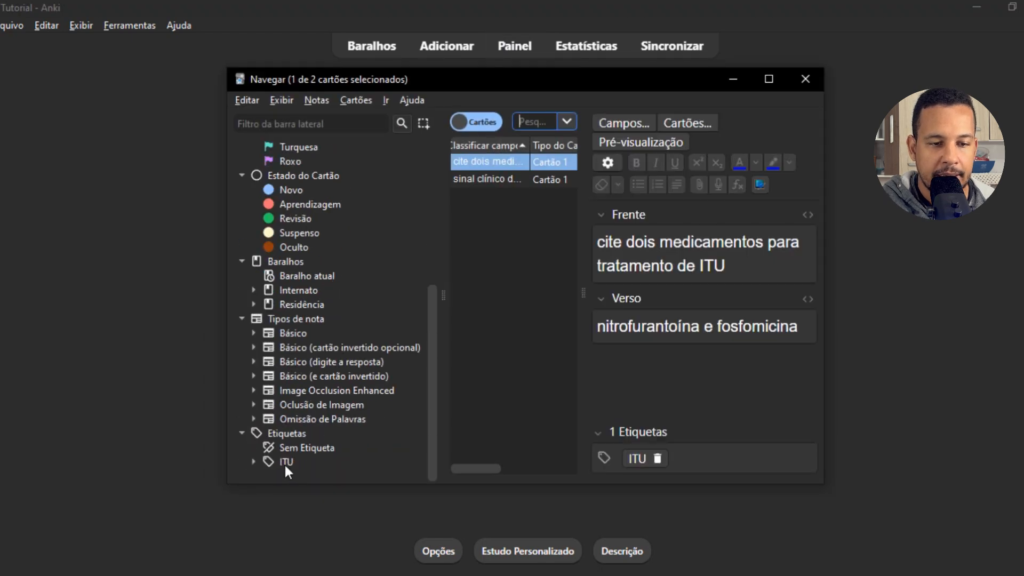
pyautogui.click(253, 462)
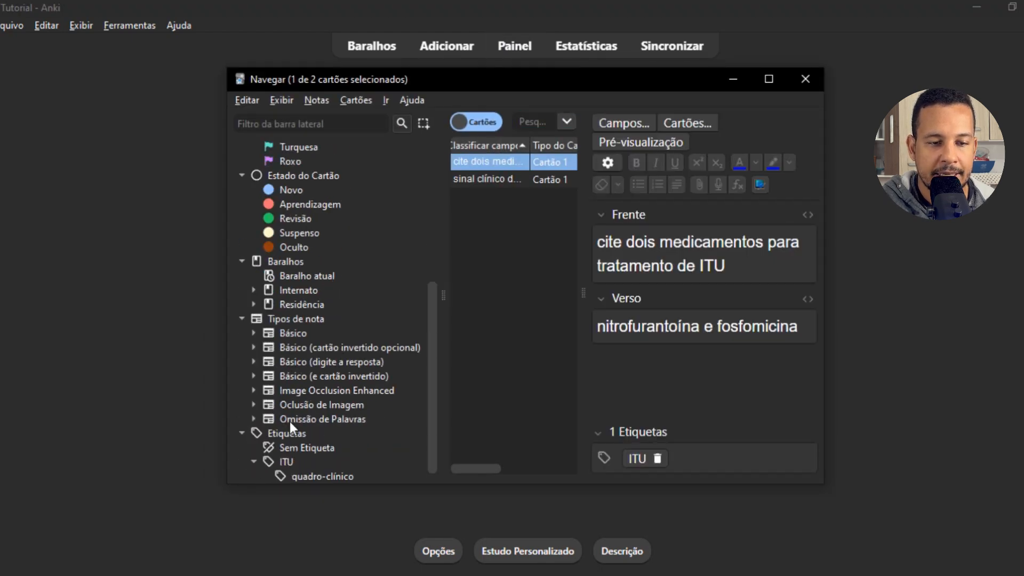
pyautogui.scroll(-1, 296, 453)
pyautogui.click(316, 467)
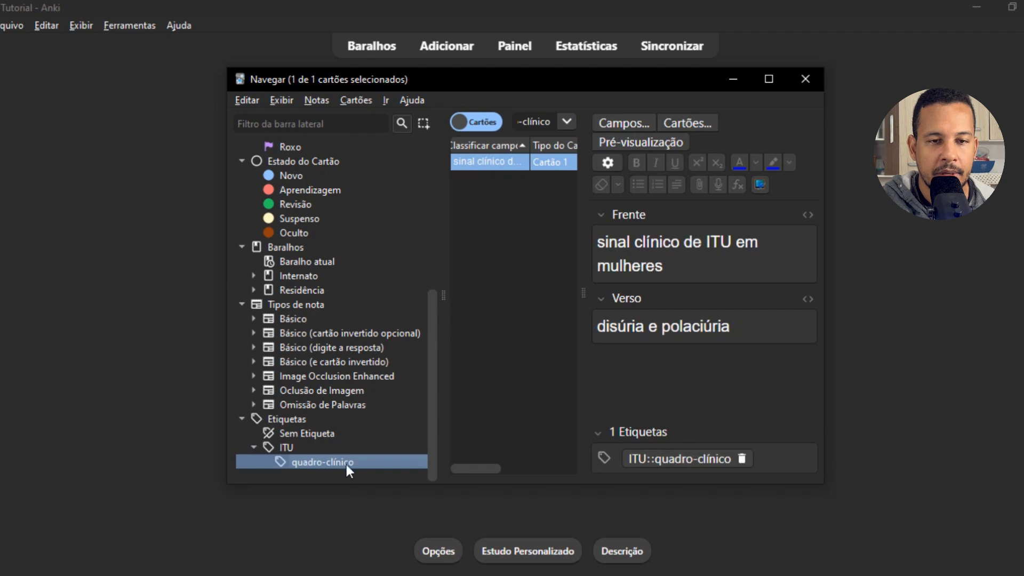
pyautogui.click(680, 269)
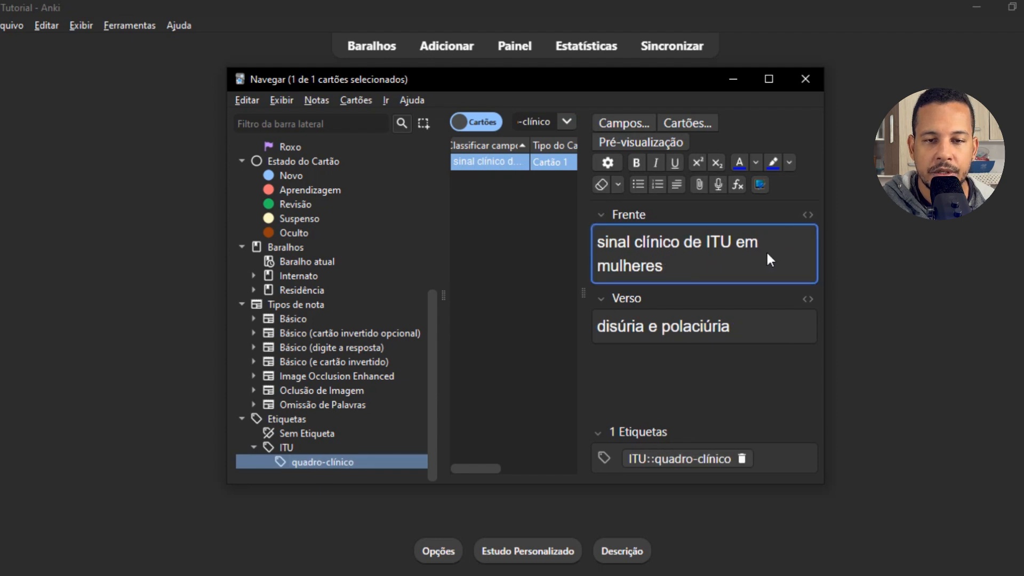
pyautogui.click(690, 330)
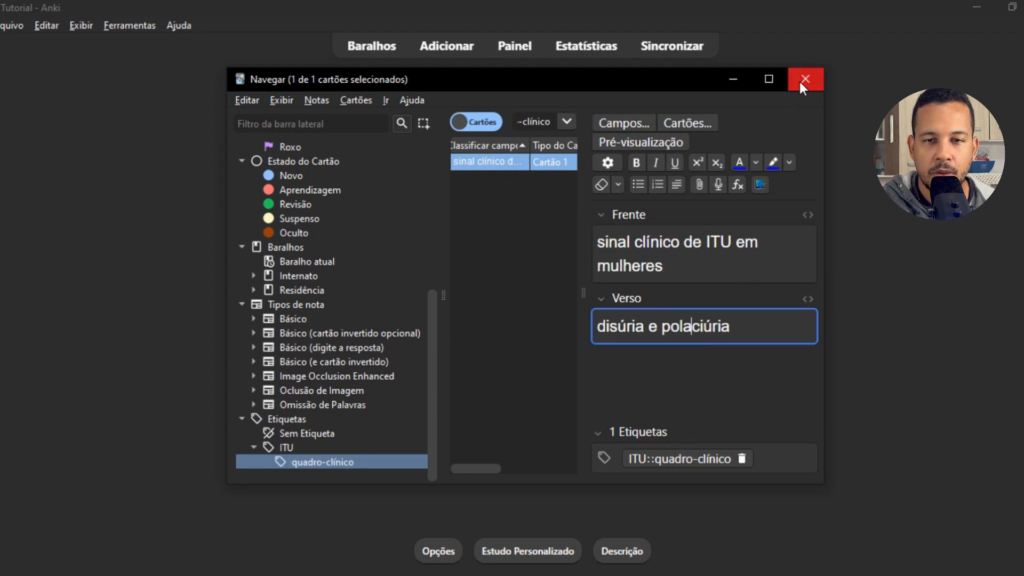